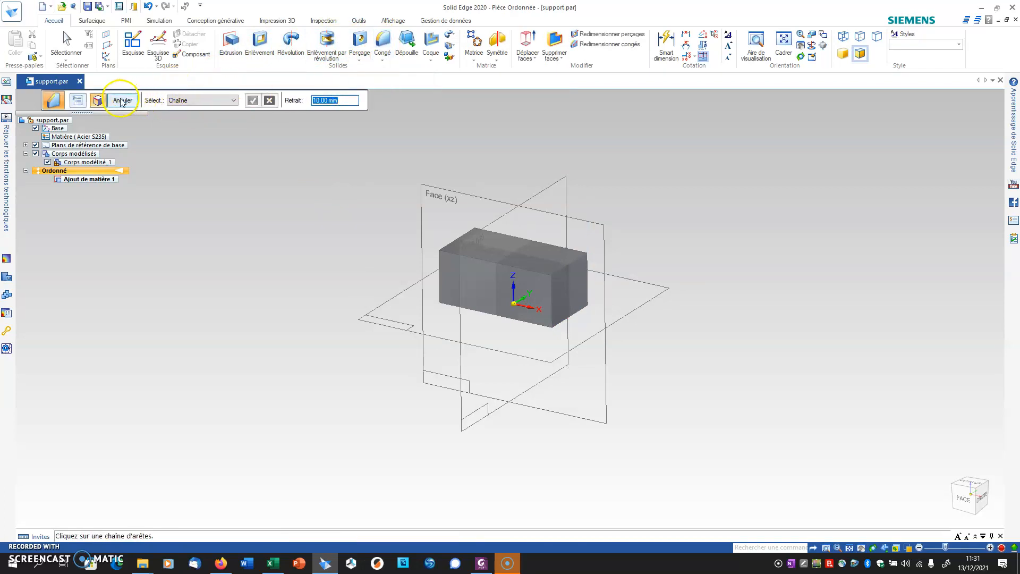
Configure the chamfer with two setbacks and accept the block's upper face as its reference face
click(77, 101)
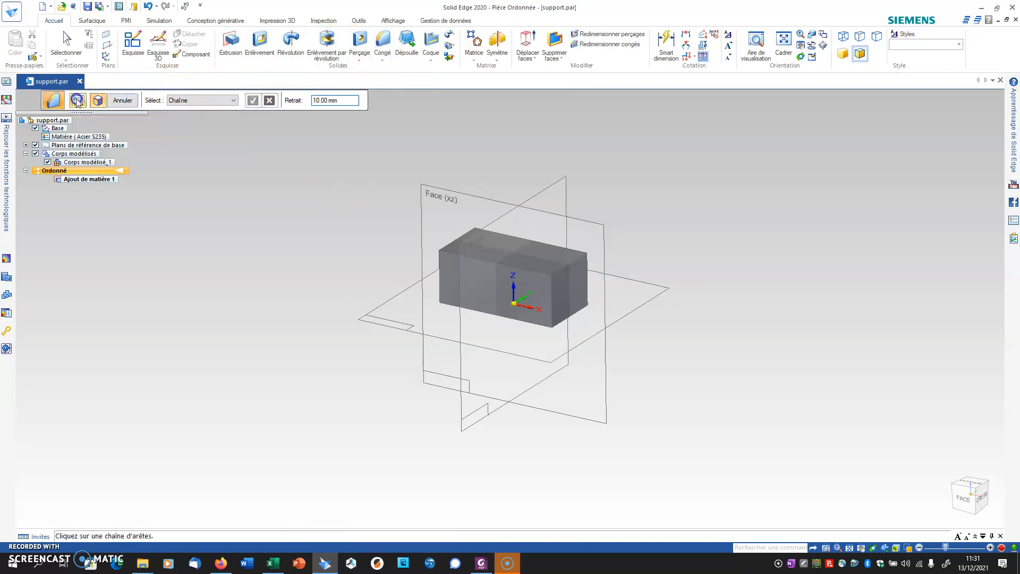
click(164, 130)
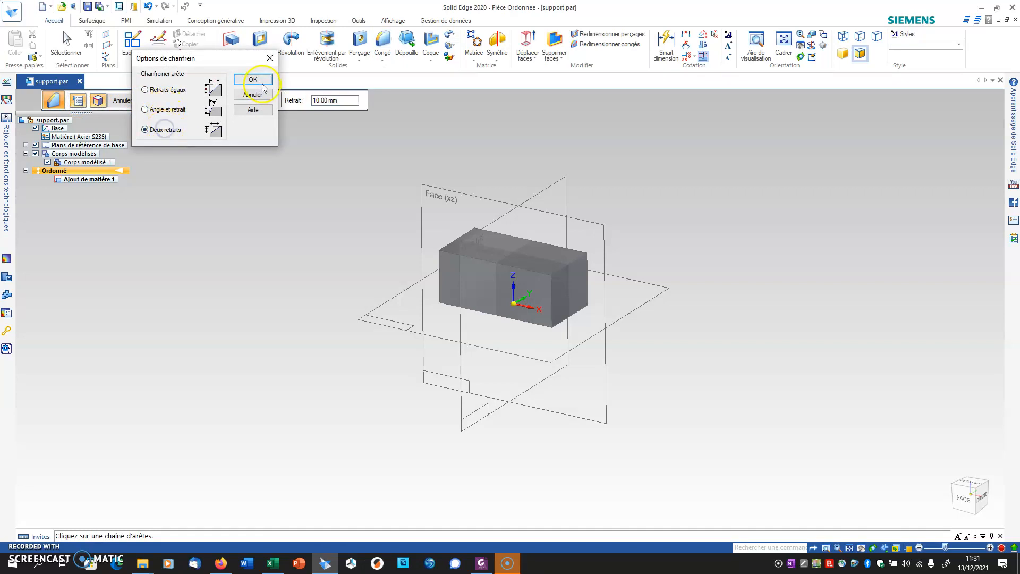
click(253, 79)
click(487, 250)
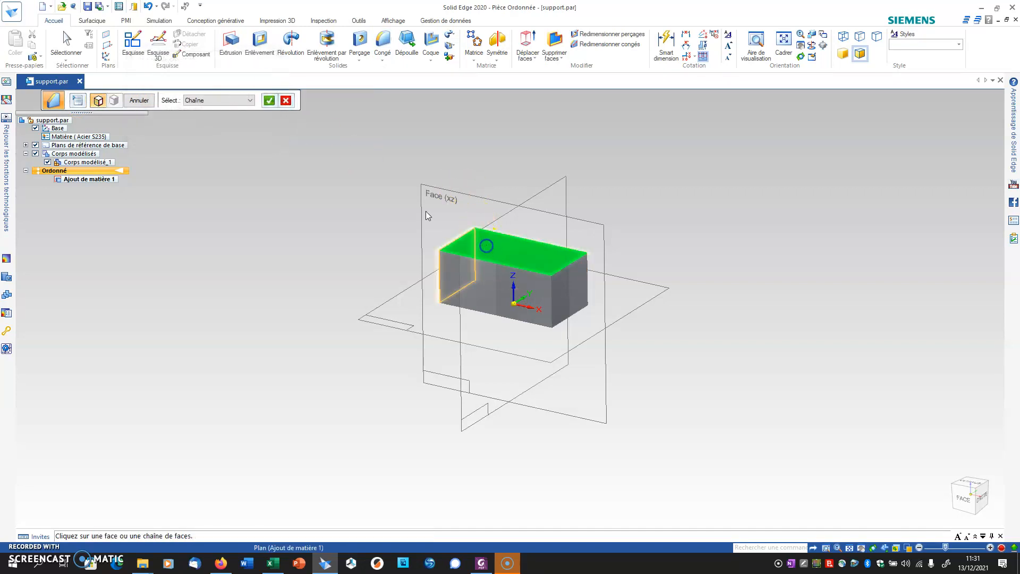
click(269, 100)
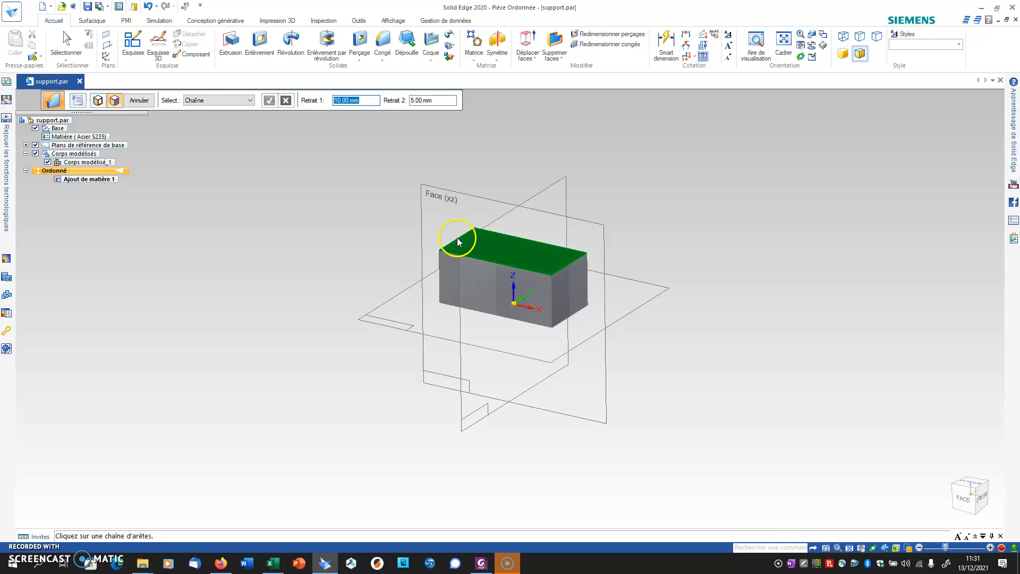
Chamfer all edges of the block's upper face with setback 1 of 10 mm and setback 2 of 30 mm
click(471, 257)
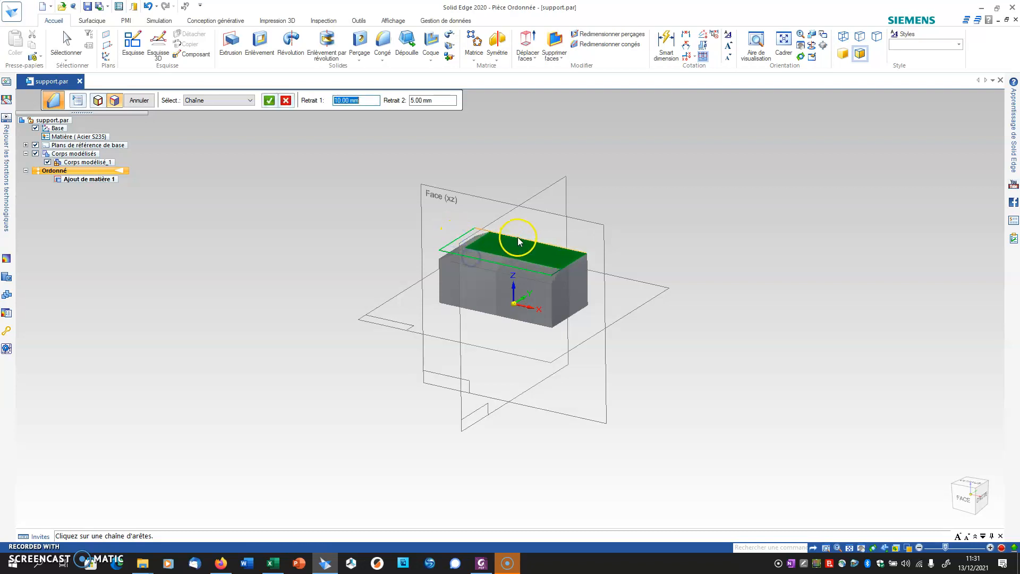
middle_drag(744, 341, 774, 353)
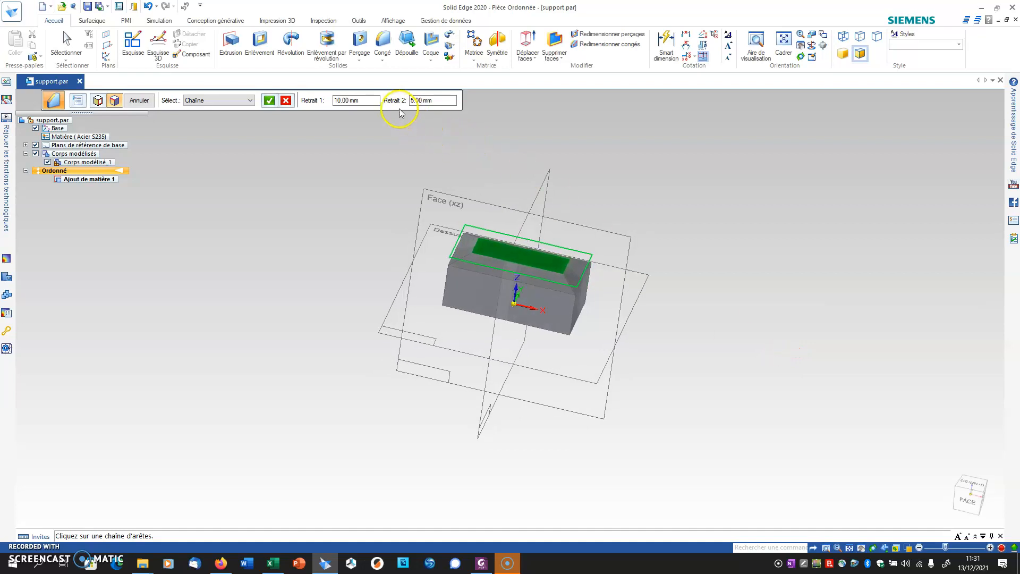
middle_drag(782, 431, 769, 413)
click(443, 101)
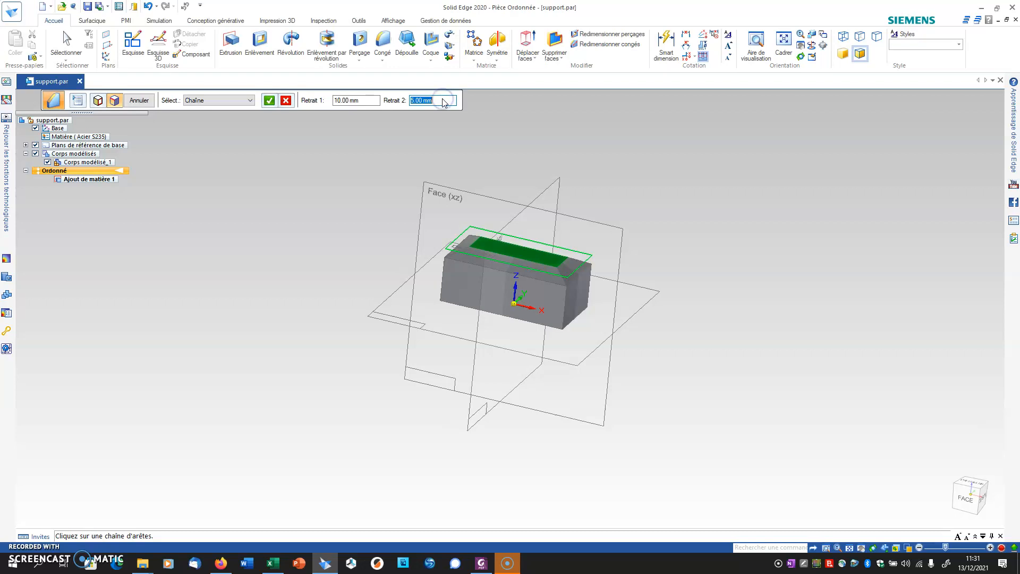
text(30)
key(Return)
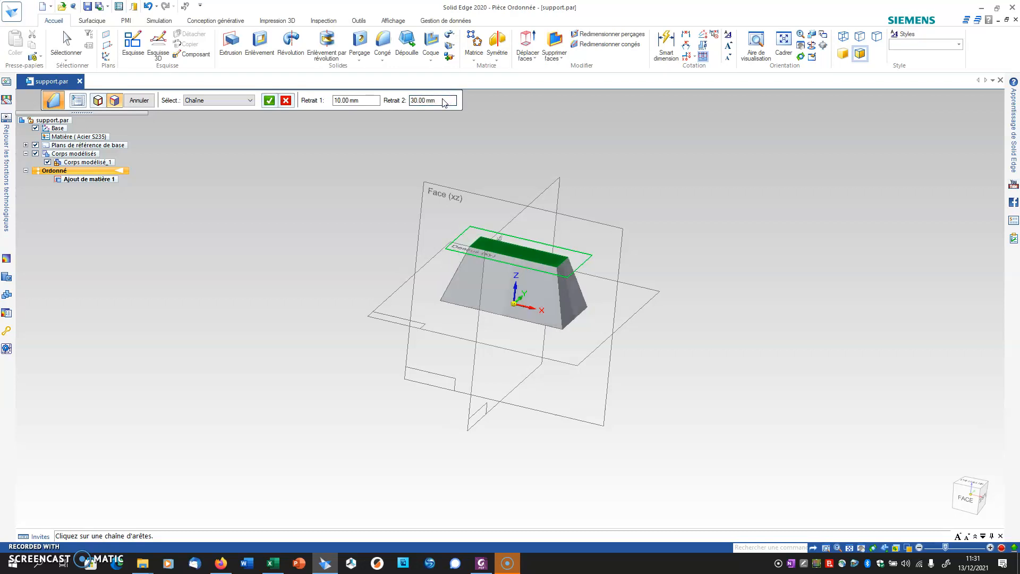
click(269, 101)
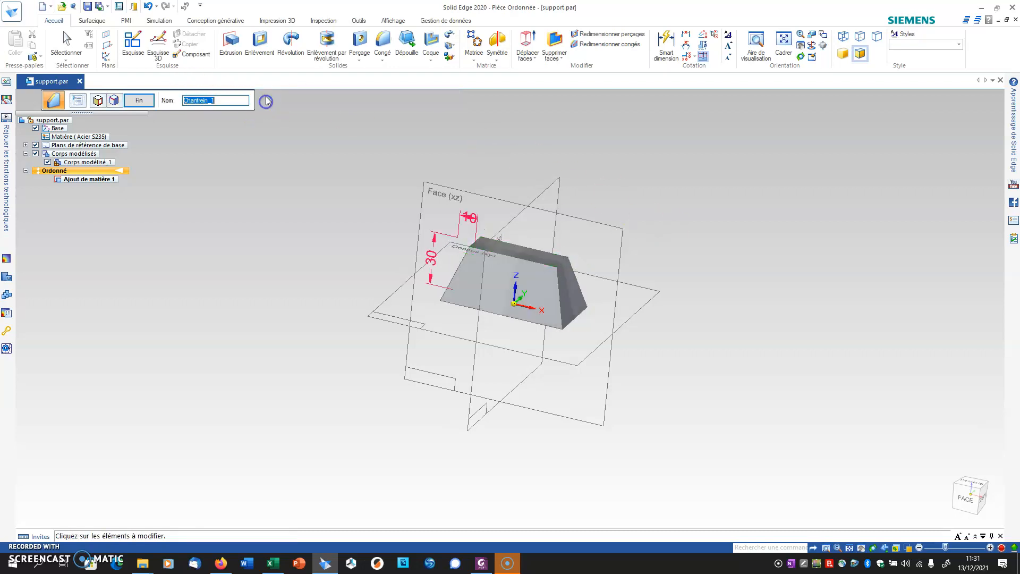
click(140, 100)
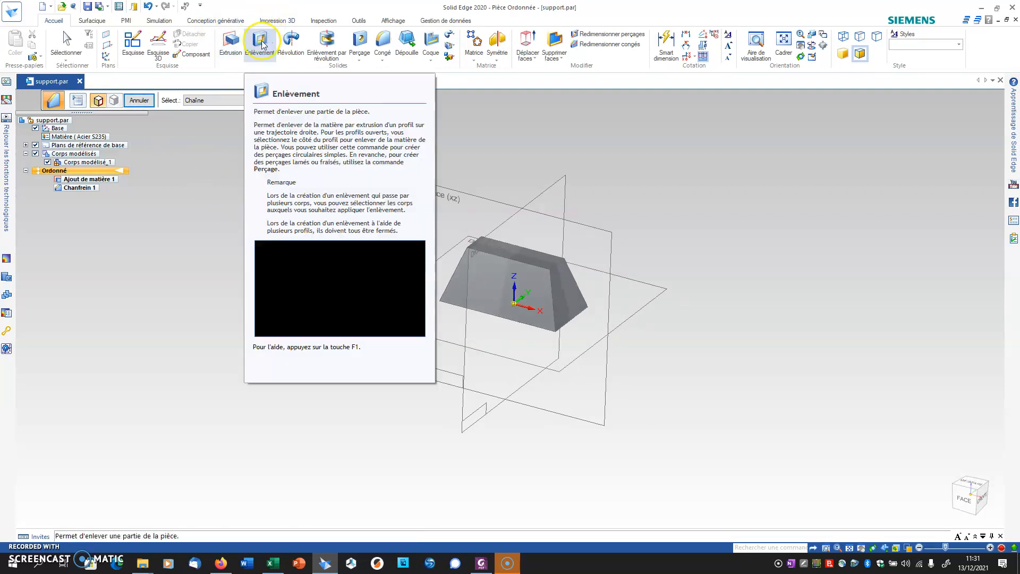
Start a hole sketch on the part's upper face and draw a horizontal line along the X axis across the origin
click(359, 43)
click(493, 246)
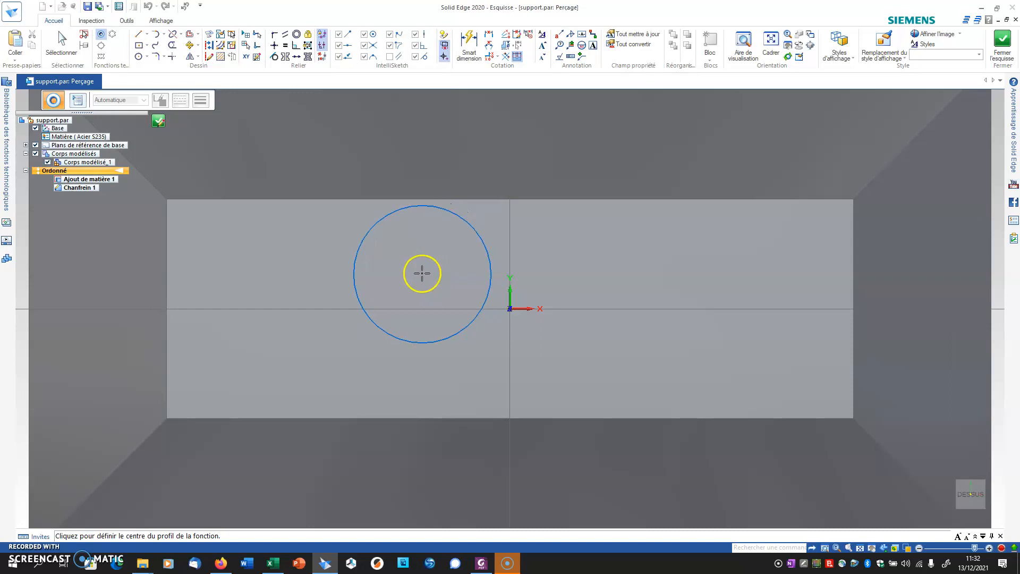
click(138, 34)
click(331, 308)
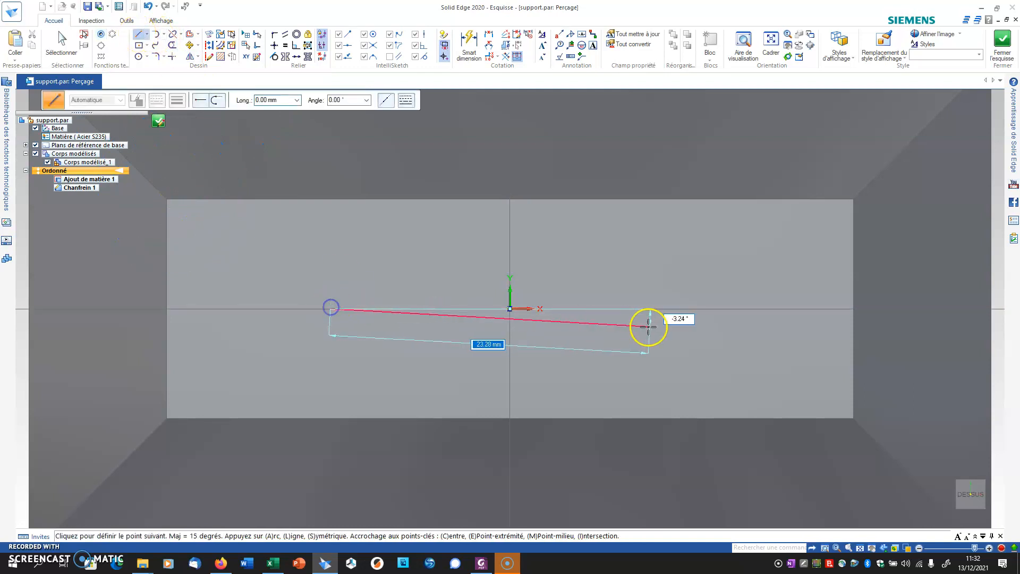
click(627, 308)
key(Escape)
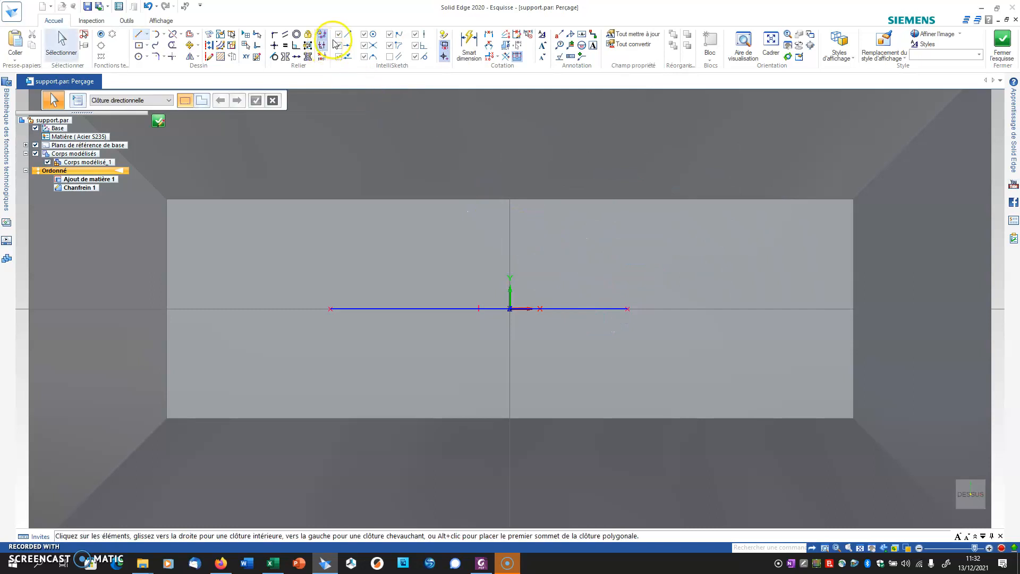
Connect the line's midpoint to the sketch origin and dimension the line's length to 30 mm
click(274, 33)
click(480, 309)
click(509, 309)
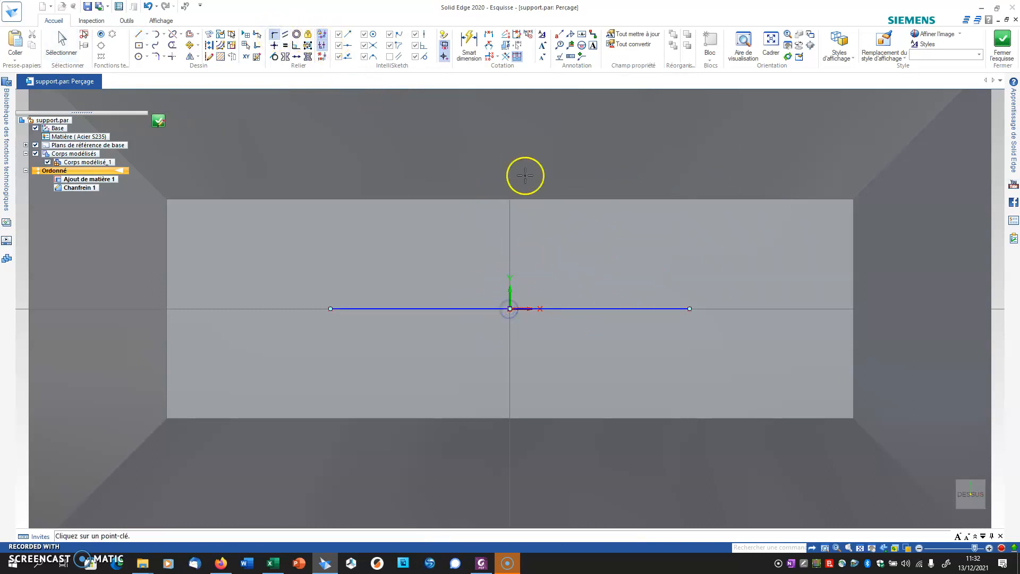
click(469, 45)
click(425, 308)
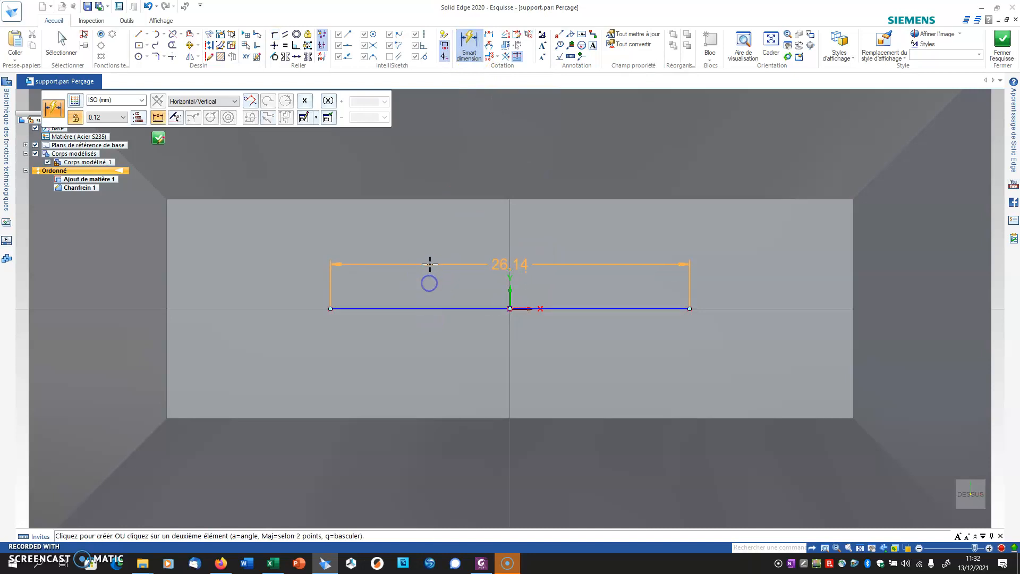
click(425, 264)
text(30)
key(Return)
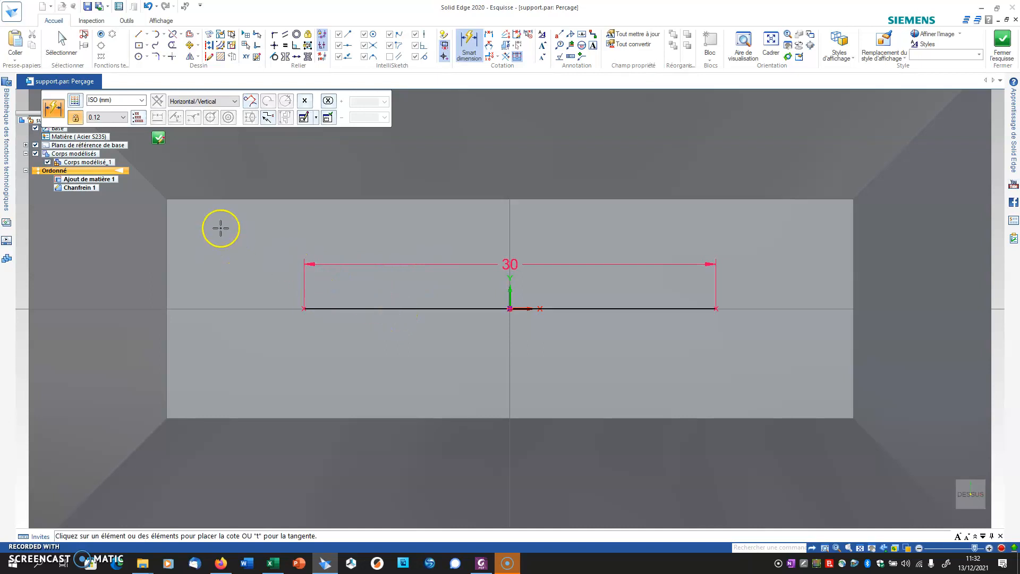
Configure an M12 standard threaded hole, 25 mm deep with a 118° V bottom and a finite thread extent of 20 mm
click(101, 34)
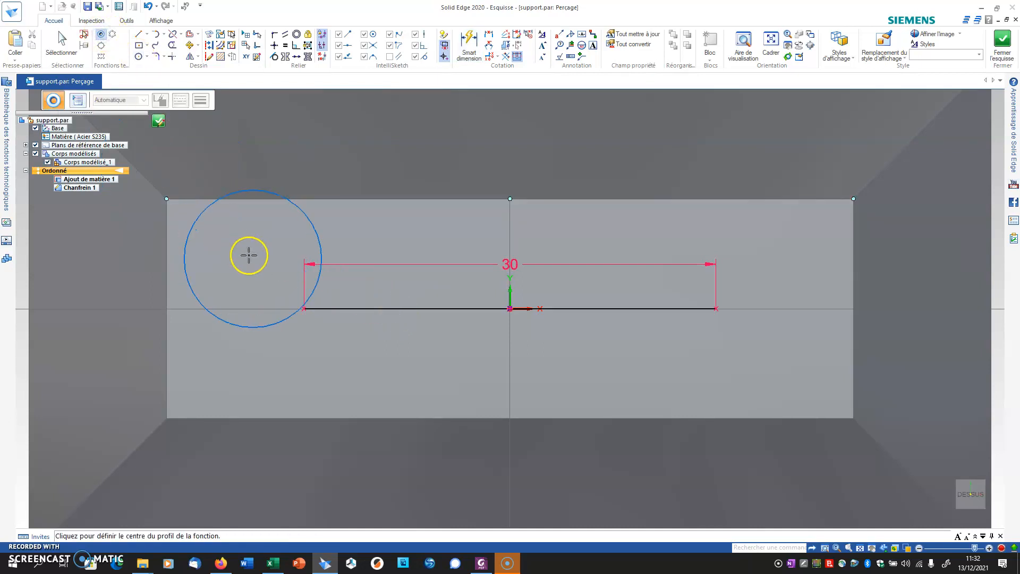
click(78, 101)
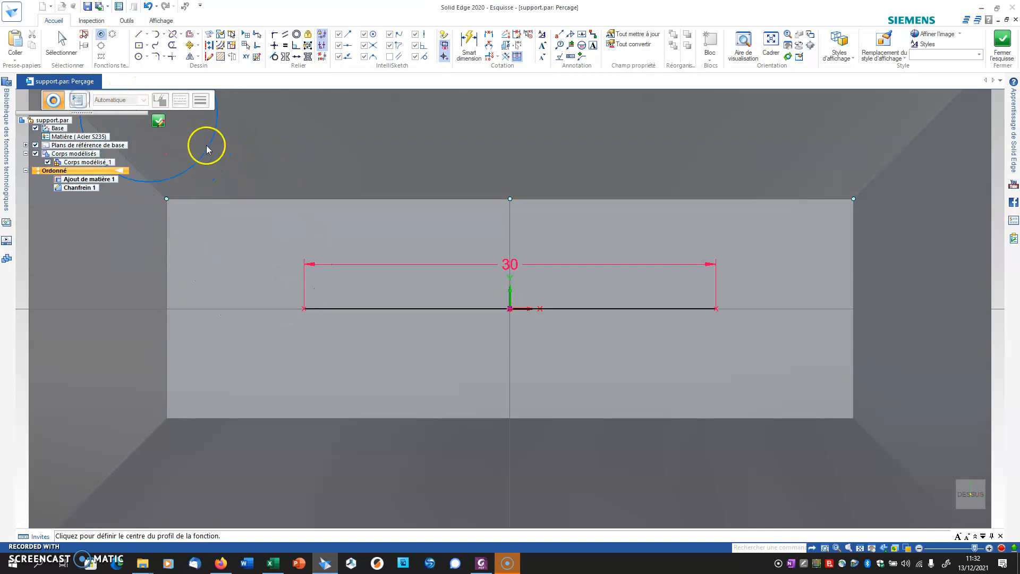
click(249, 112)
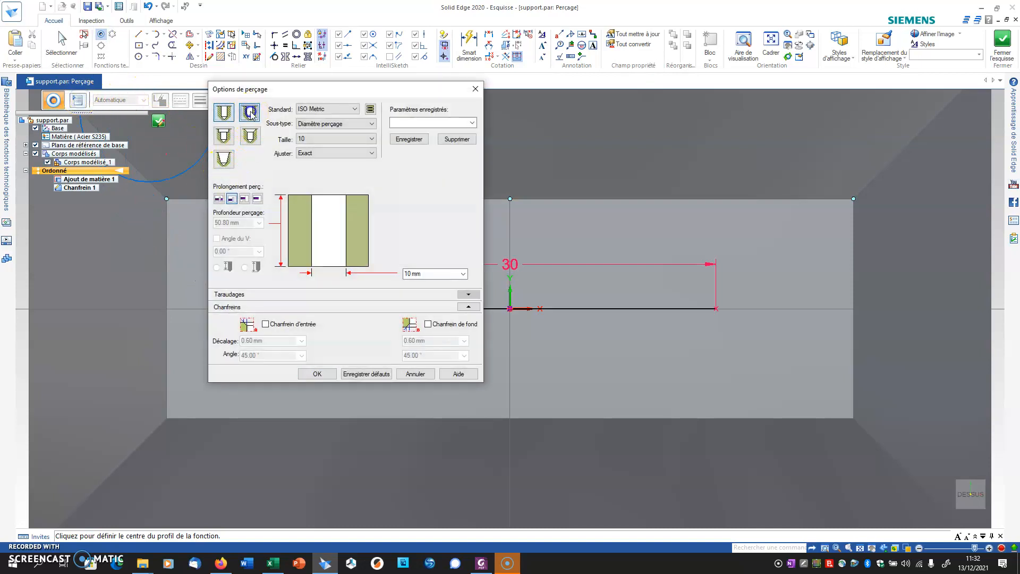
click(256, 199)
click(216, 239)
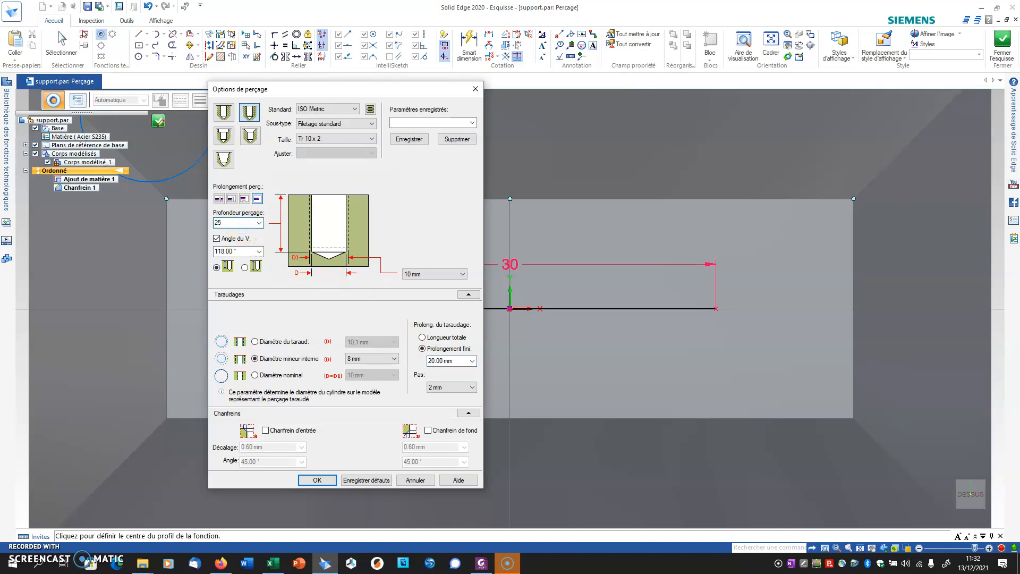
click(305, 140)
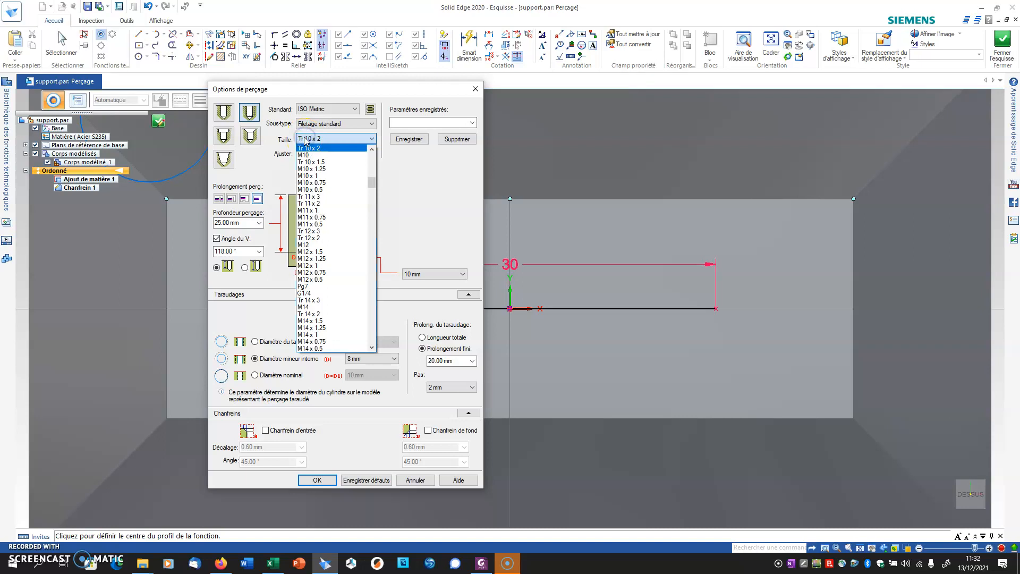
click(305, 245)
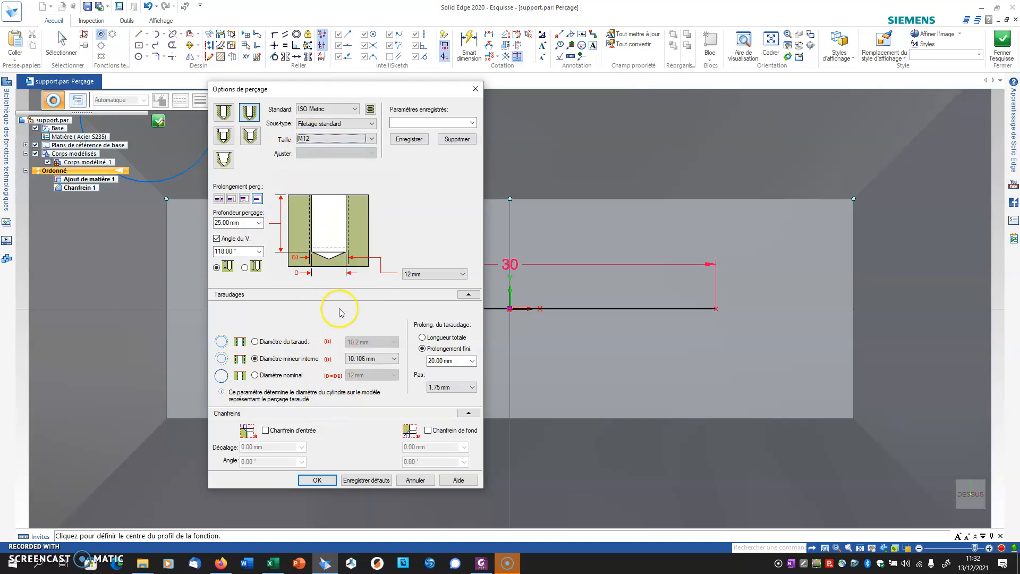
click(314, 480)
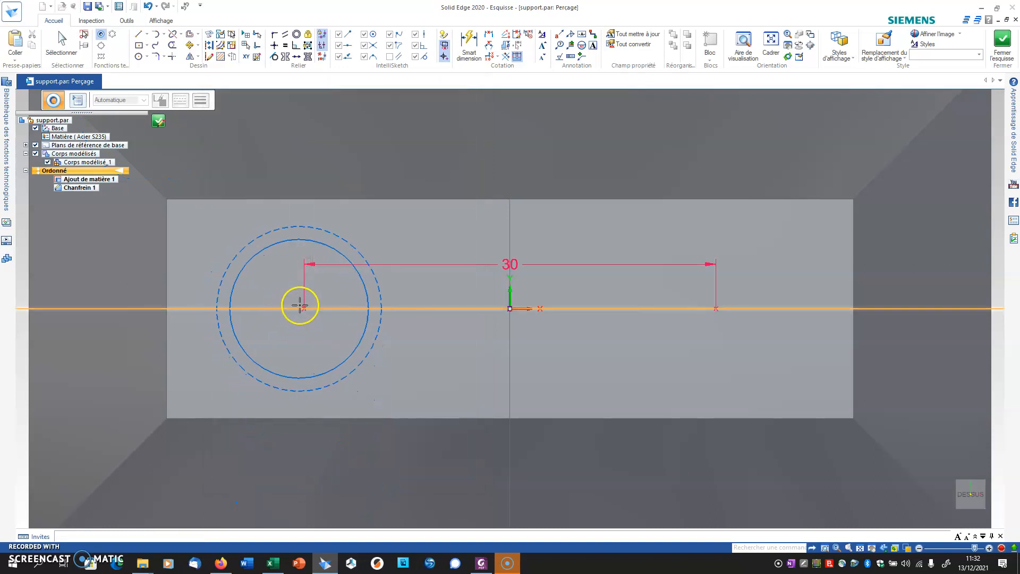
Place a threaded hole at each end of the line, close the sketch and complete the holes into the part
click(305, 309)
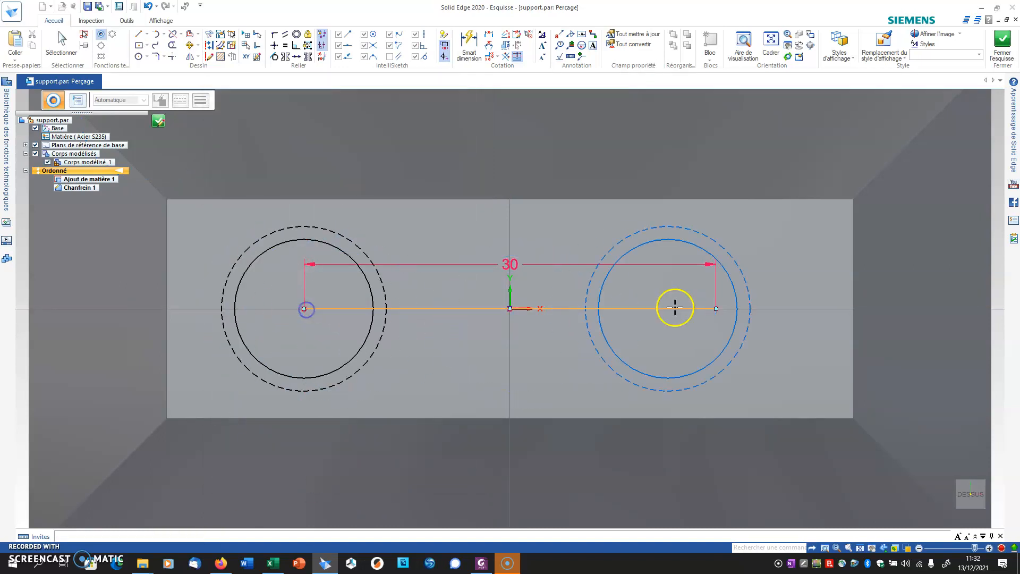
click(716, 308)
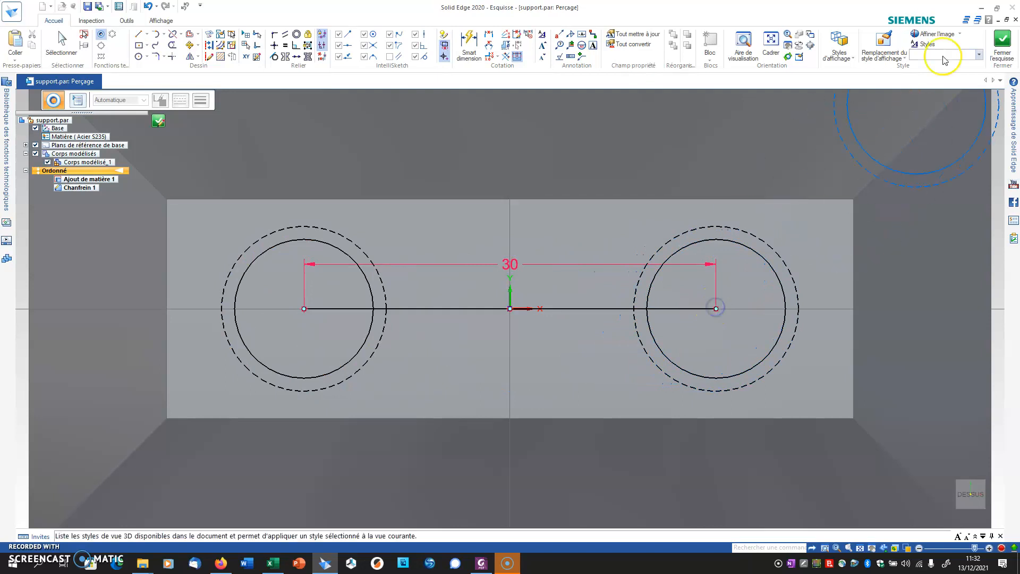
click(1002, 41)
click(344, 409)
click(179, 105)
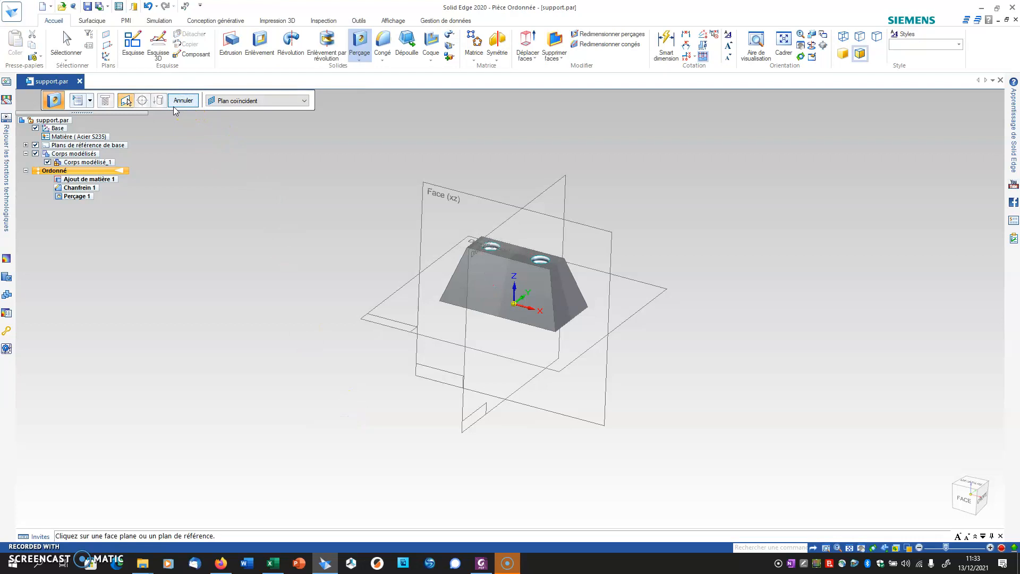
Start an extrusion on the part's underside and sketch a rectangle centred on the origin, about 76 by 39 mm
click(230, 45)
middle_drag(360, 392, 358, 256)
click(441, 310)
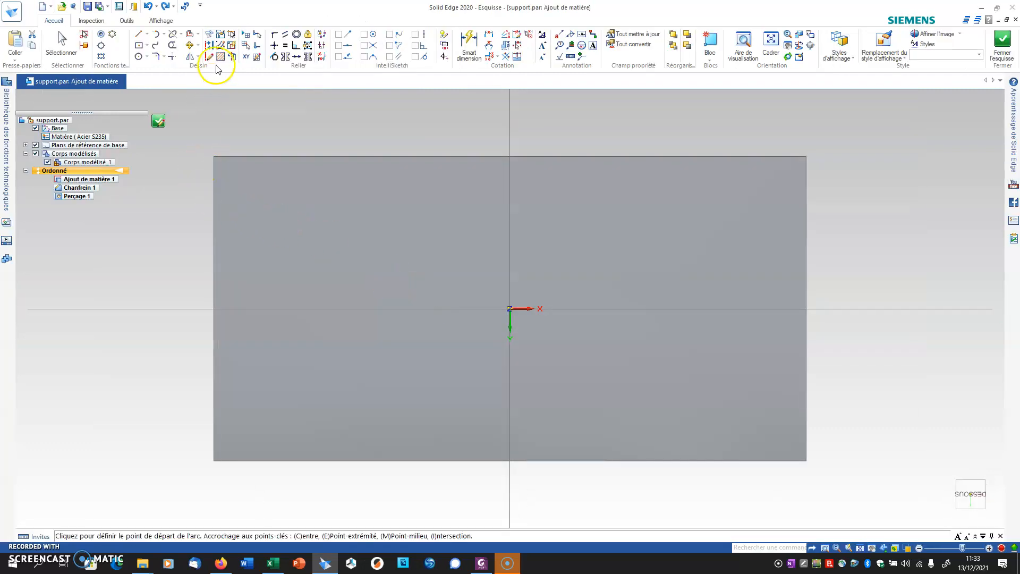
click(140, 48)
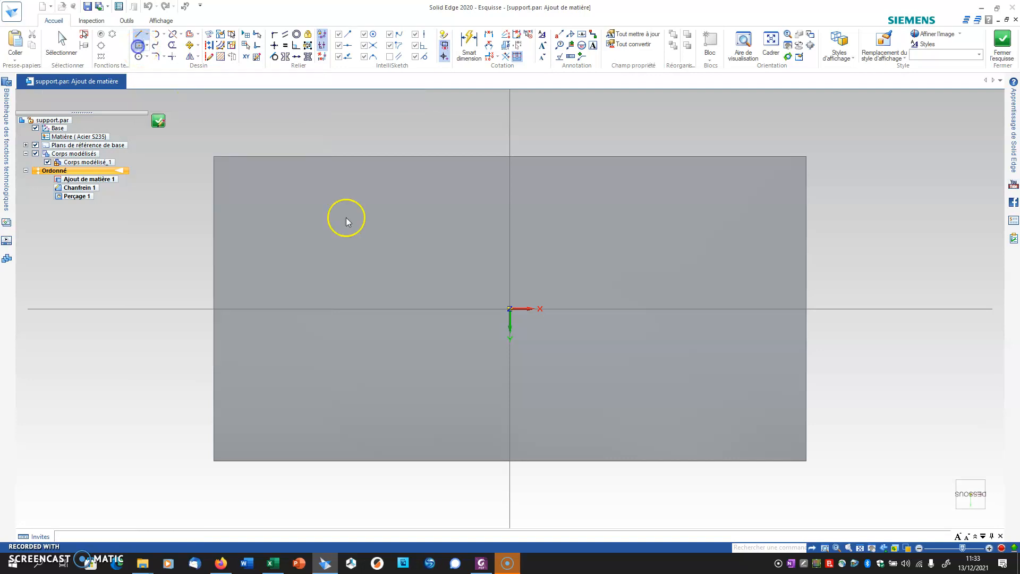
click(509, 308)
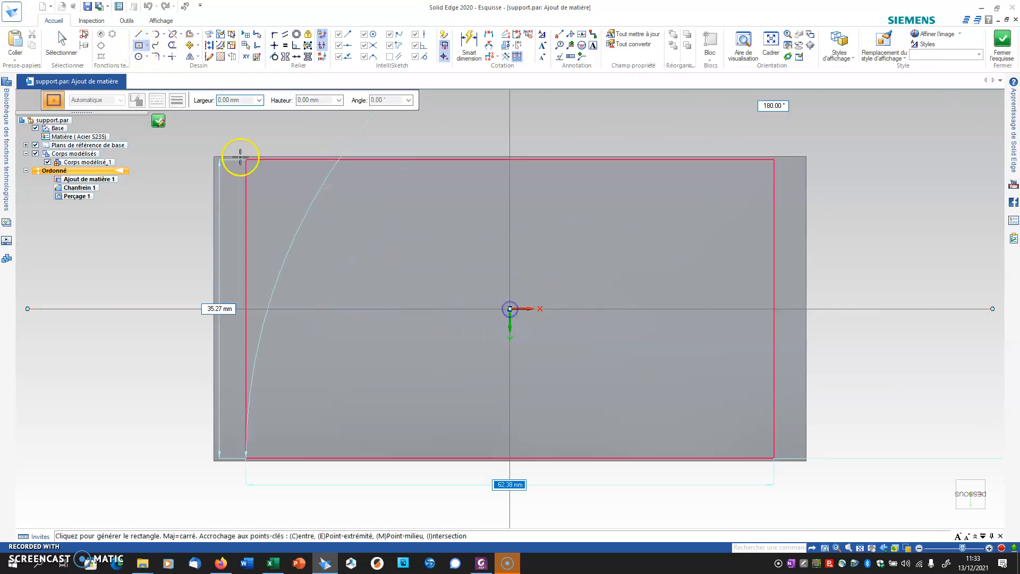
click(190, 145)
Dimension the rectangle to 40 mm high and 74 mm wide
click(468, 42)
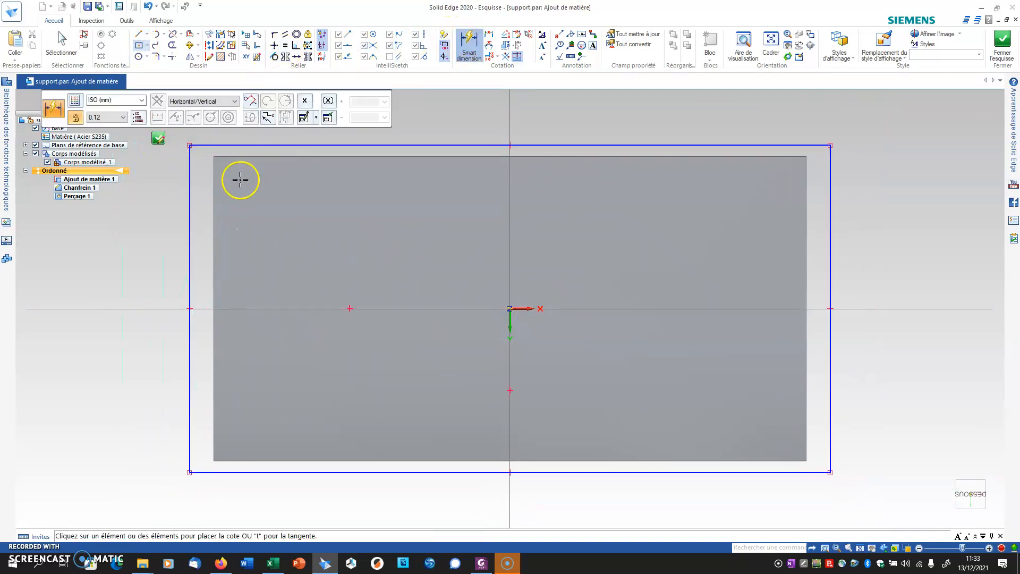
click(190, 189)
click(158, 193)
text(4)
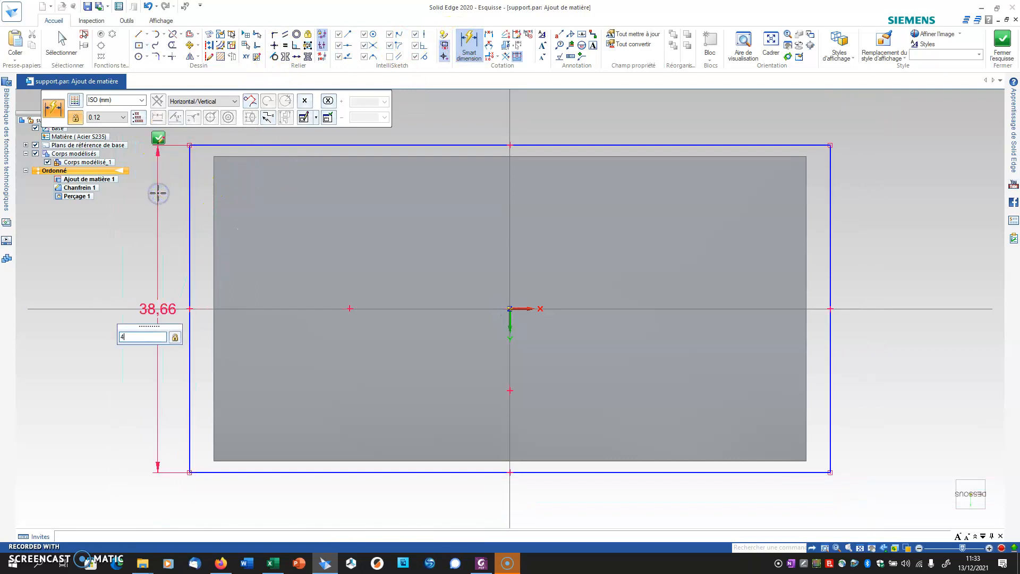
text(0)
key(Return)
click(330, 477)
click(326, 501)
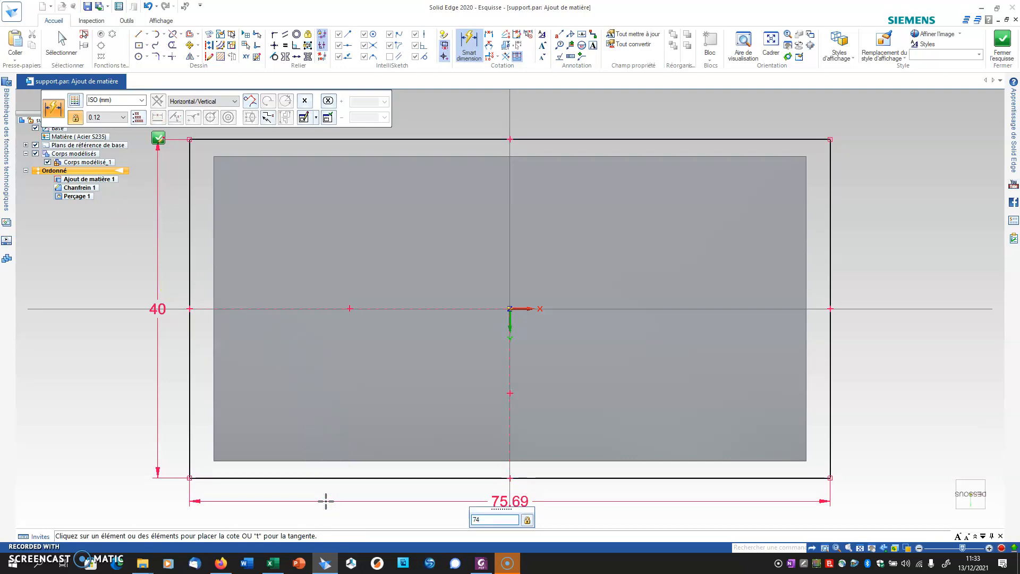
key(Return)
Close the sketch and extrude the rectangle non-symmetrically, away from the tapered block, as a thin base plate
click(1003, 42)
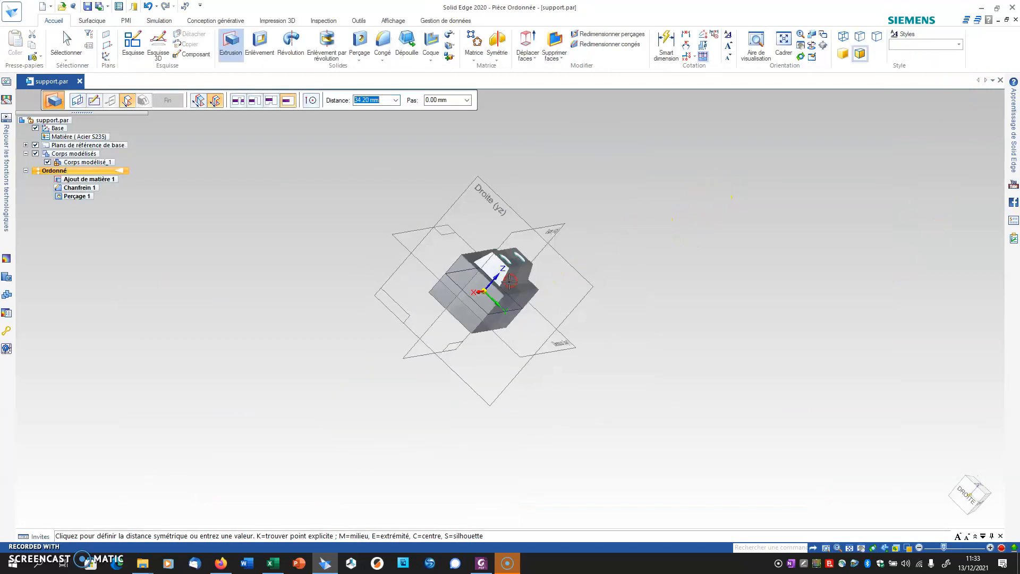
click(206, 100)
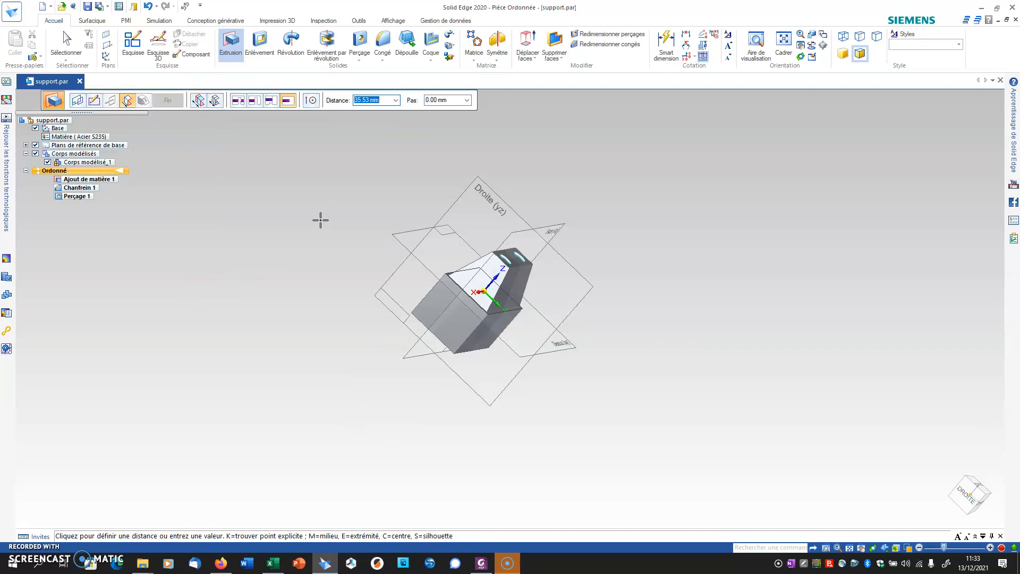
key(Return)
click(335, 245)
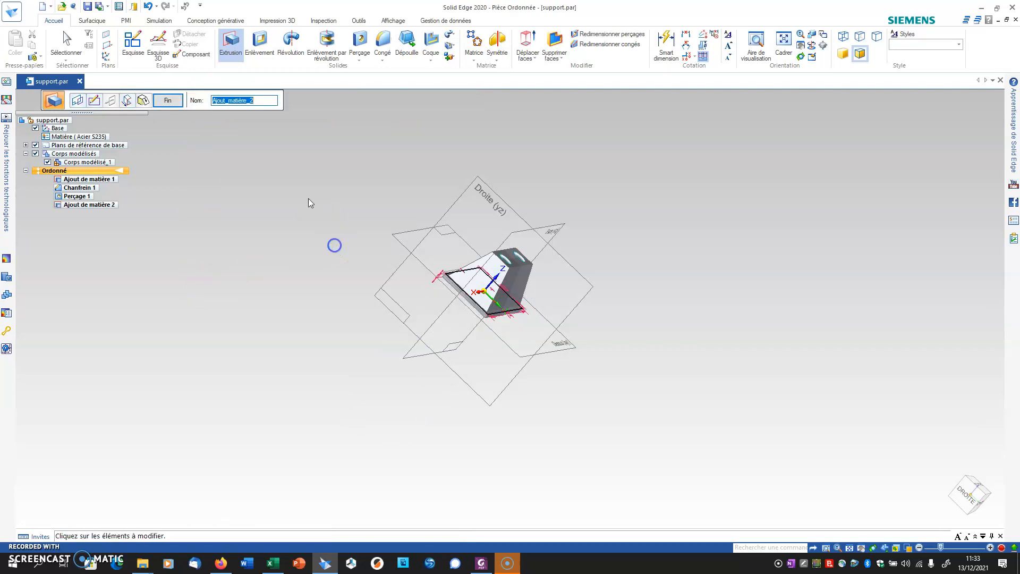
Finish the base plate extrusion and save the part
click(168, 100)
middle_drag(292, 198, 336, 269)
key(Escape)
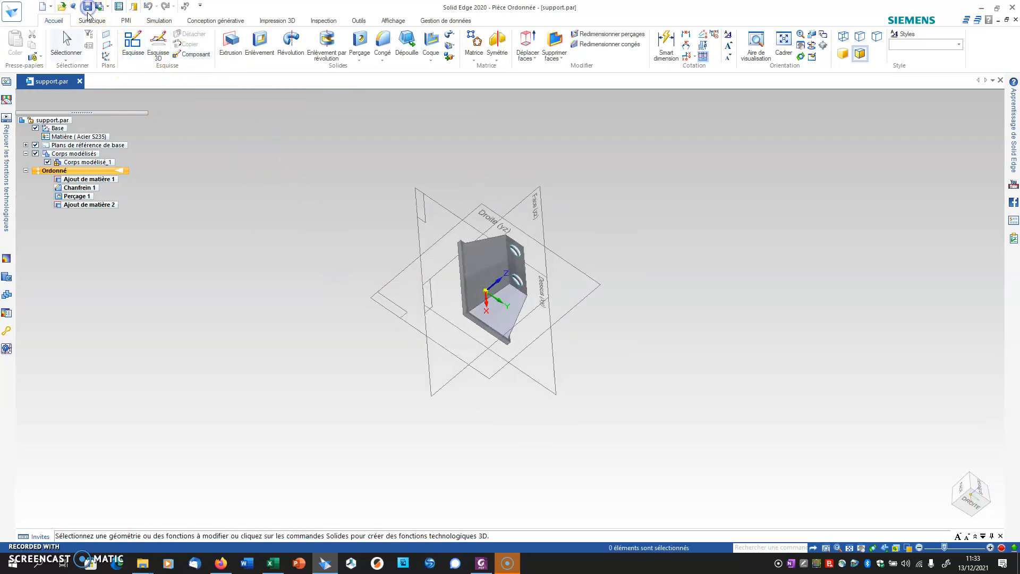
scroll(402, 144, up, 1)
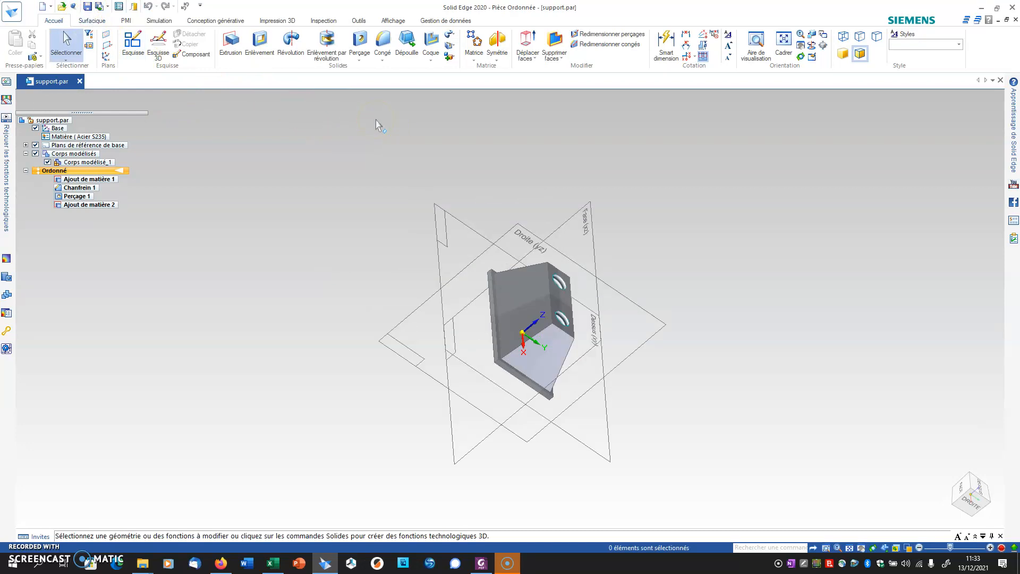
Round the sloping corner edges of the tapered block with a 5 mm radius
click(380, 42)
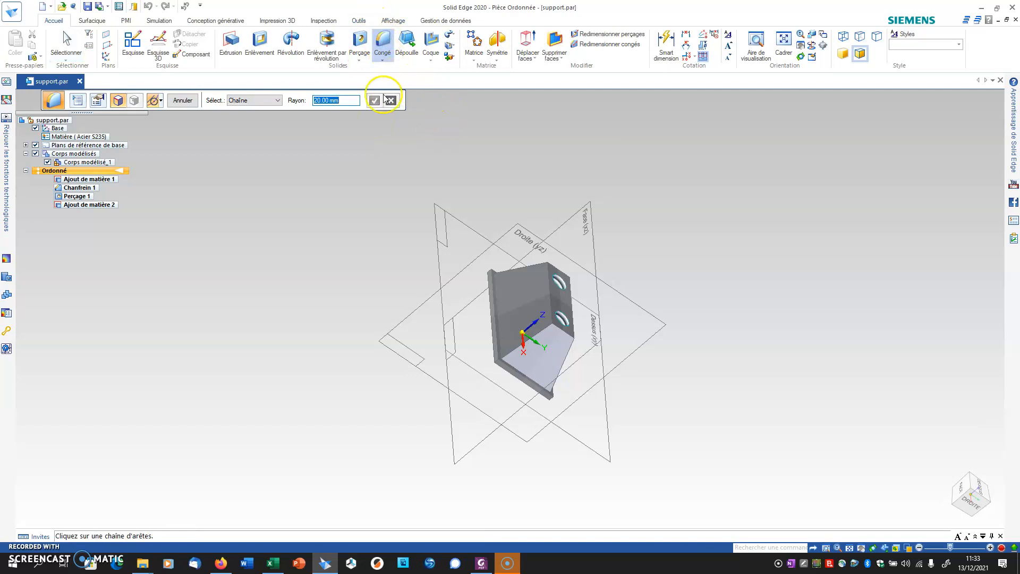
text(5)
click(543, 332)
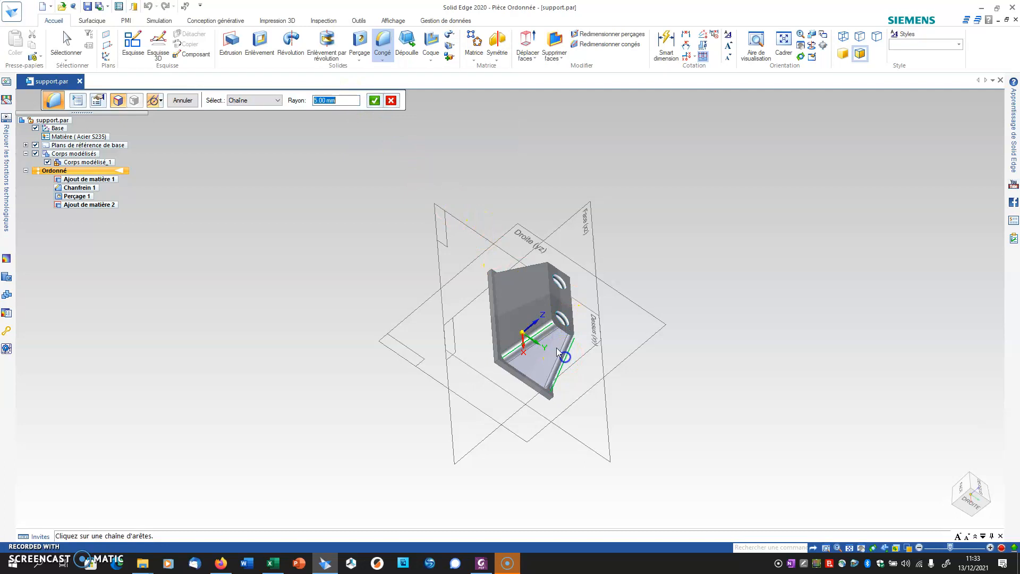
middle_drag(534, 281, 553, 296)
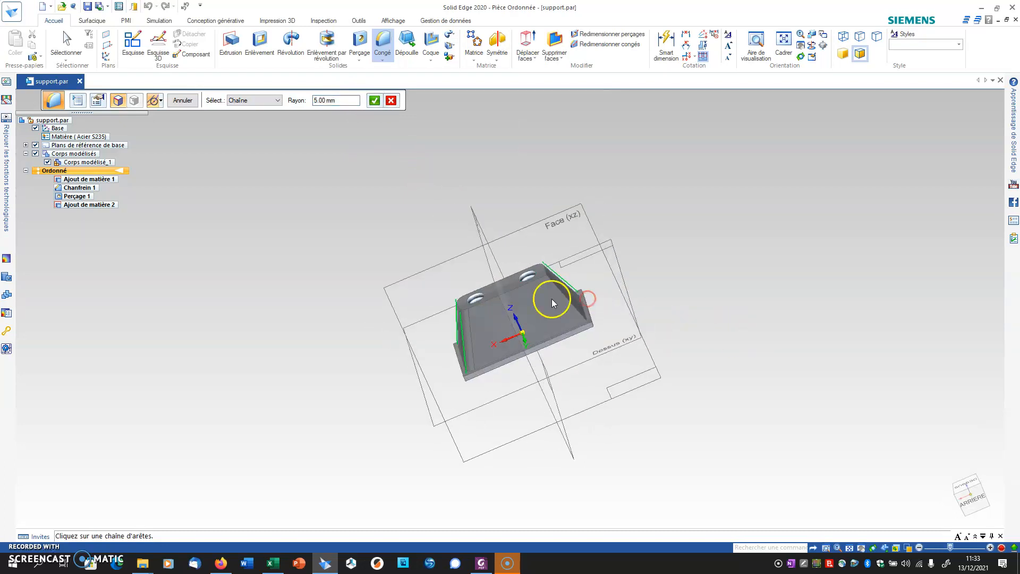
click(373, 100)
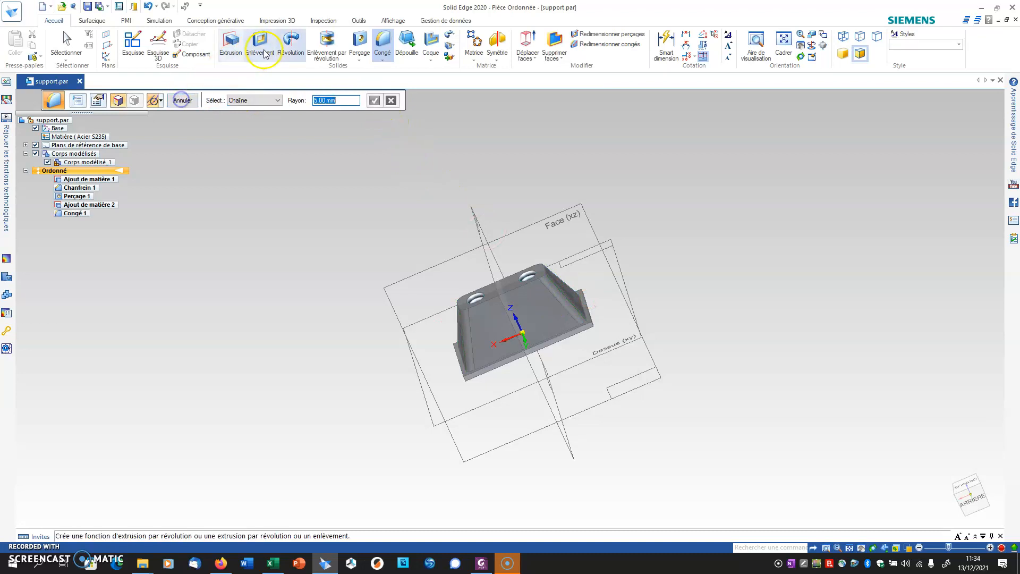
Round the corner edges of the base plate with a 2 mm radius
scroll(462, 375, up, 3)
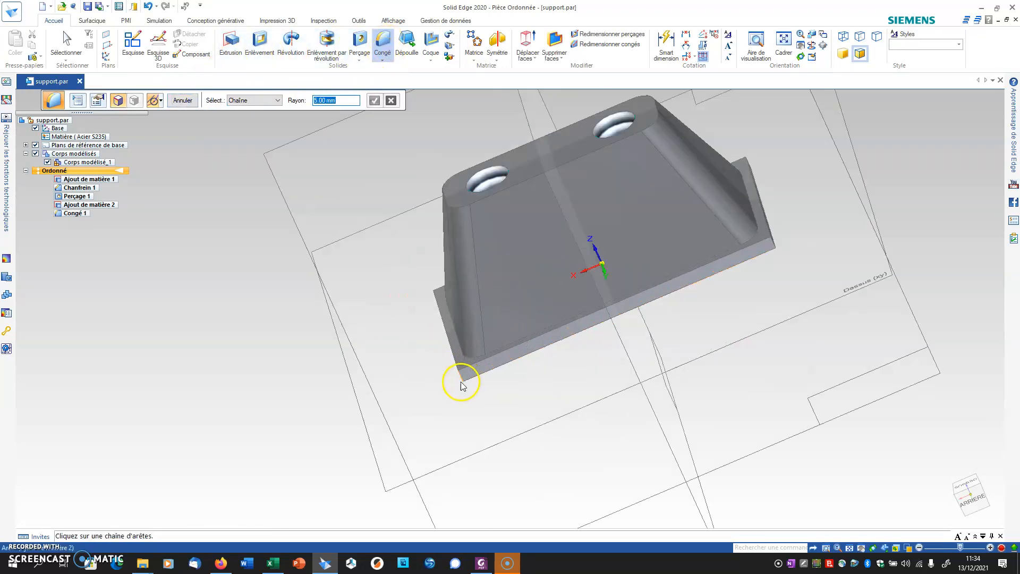
mouse_move(461, 379)
middle_down()
mouse_move(409, 346)
mouse_move(498, 351)
mouse_move(455, 318)
mouse_move(407, 244)
mouse_move(436, 234)
mouse_move(458, 241)
mouse_move(462, 220)
middle_up()
click(461, 218)
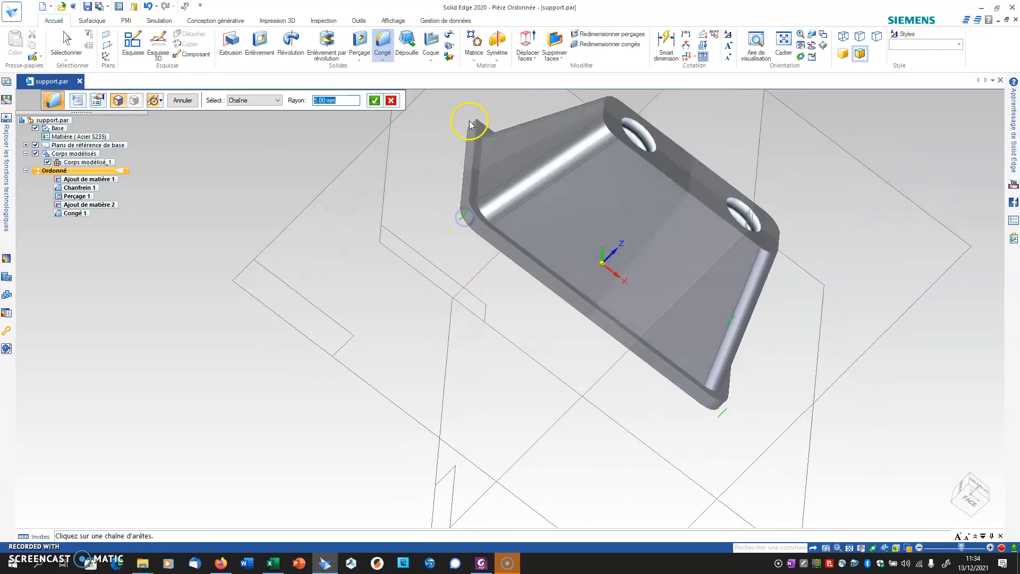
text(2)
click(366, 140)
click(374, 100)
click(187, 102)
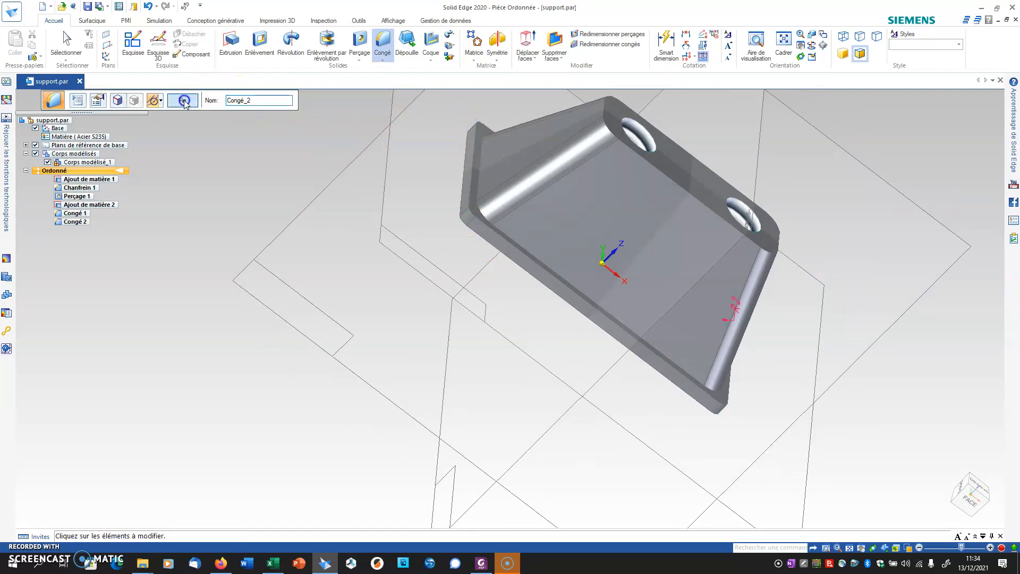
click(184, 100)
Start a chamfer and set its type to equal setbacks
middle_drag(496, 369, 403, 332)
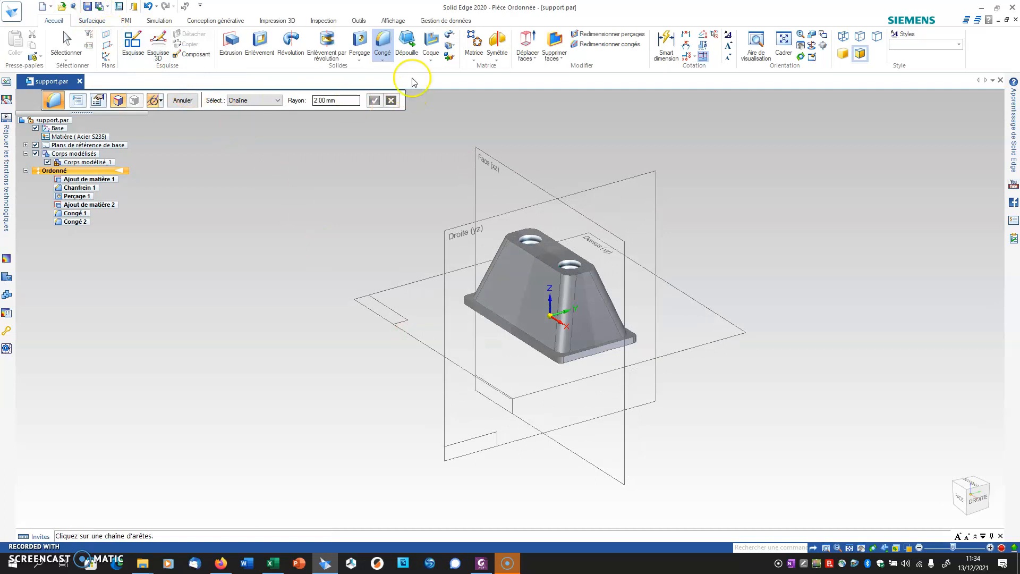
click(379, 62)
click(389, 80)
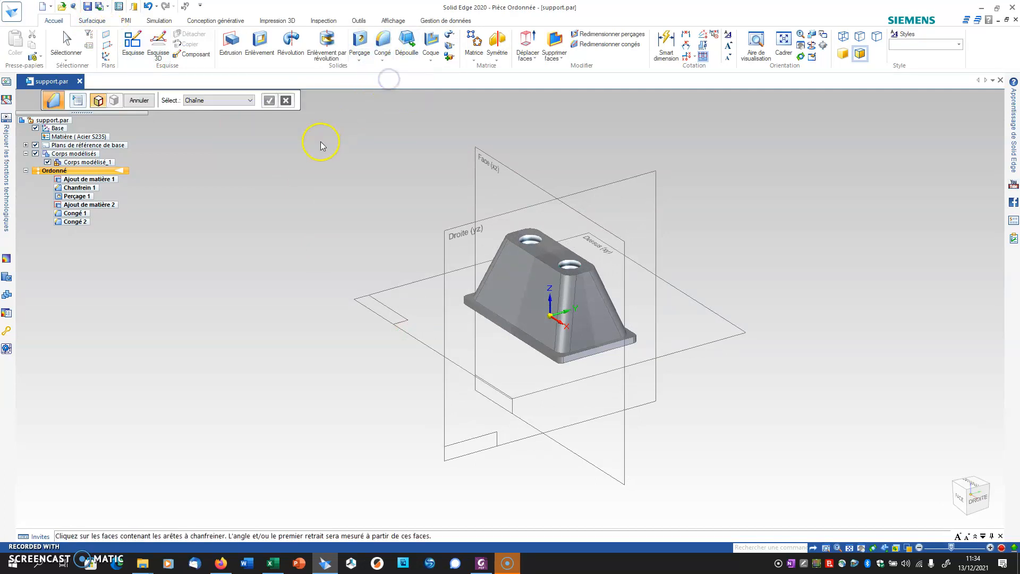
scroll(525, 228, up, 5)
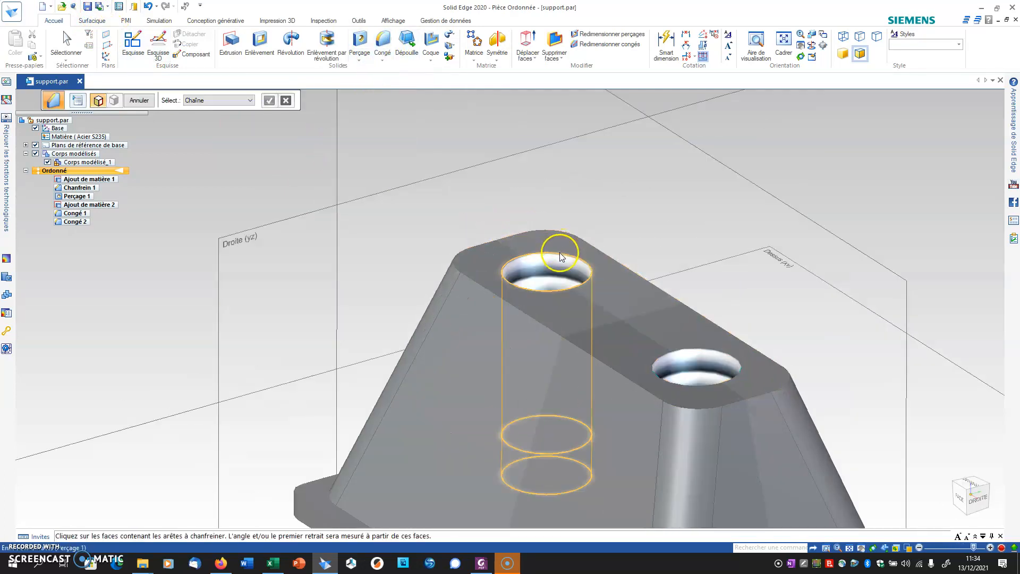
click(79, 100)
click(133, 90)
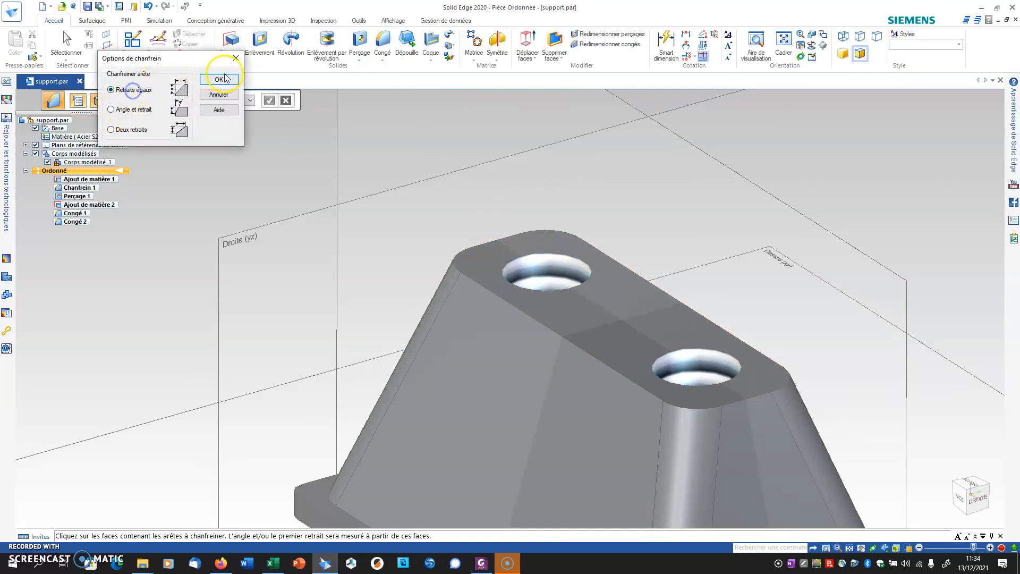
click(220, 79)
Chamfer the upper rims of both threaded holes with a 2 mm setback
click(513, 259)
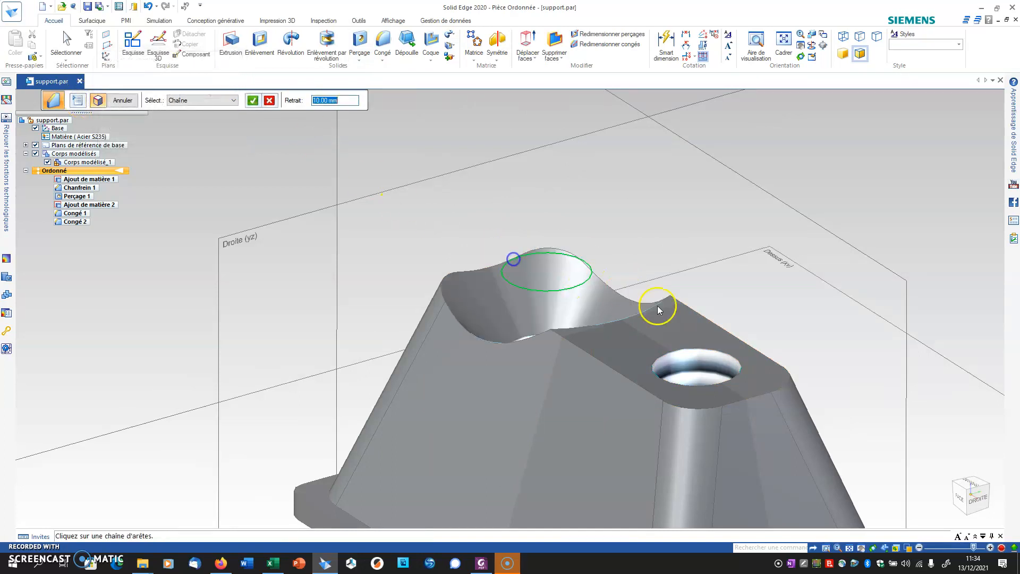
click(684, 351)
text(2)
key(Return)
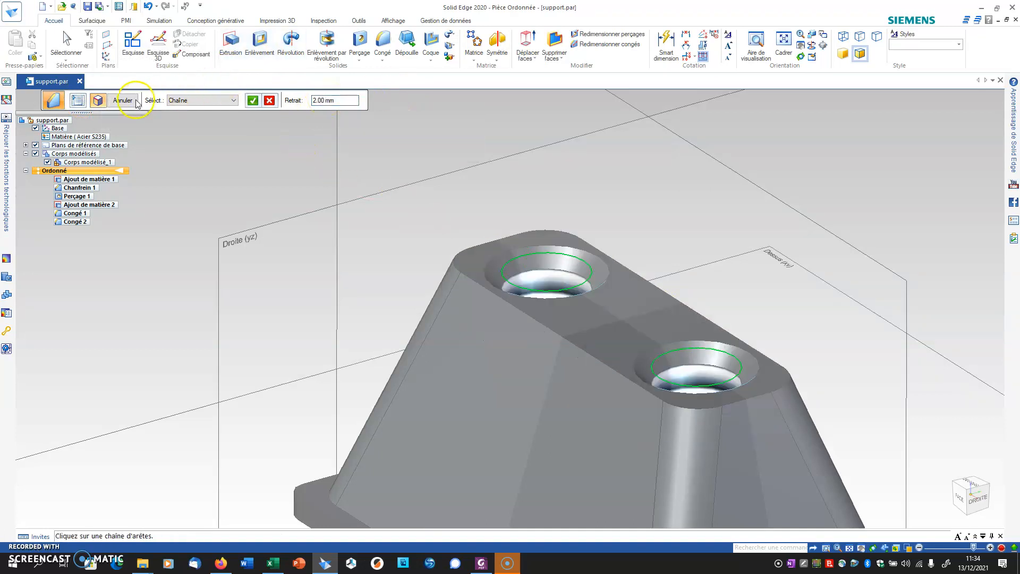
click(251, 100)
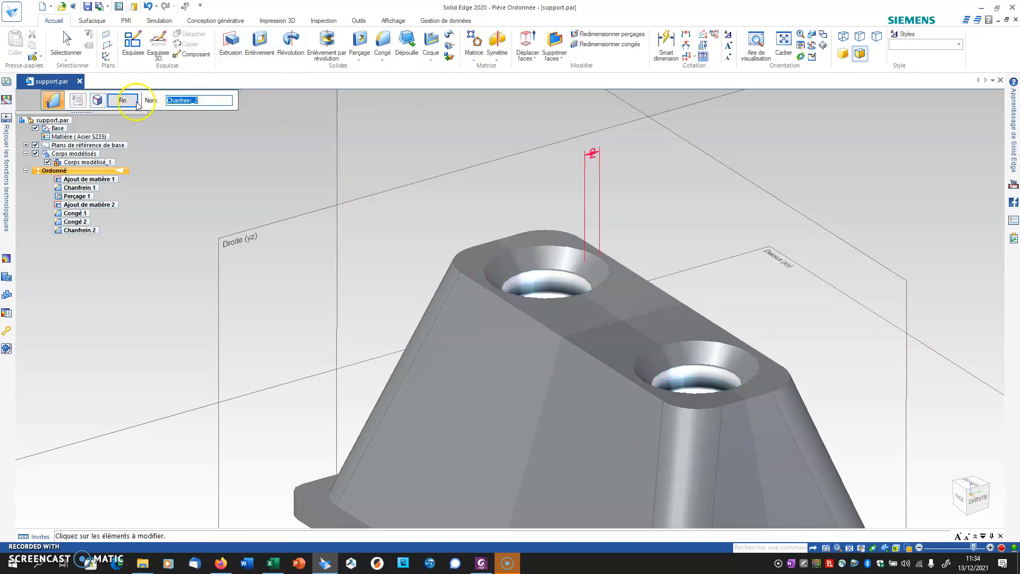
click(124, 101)
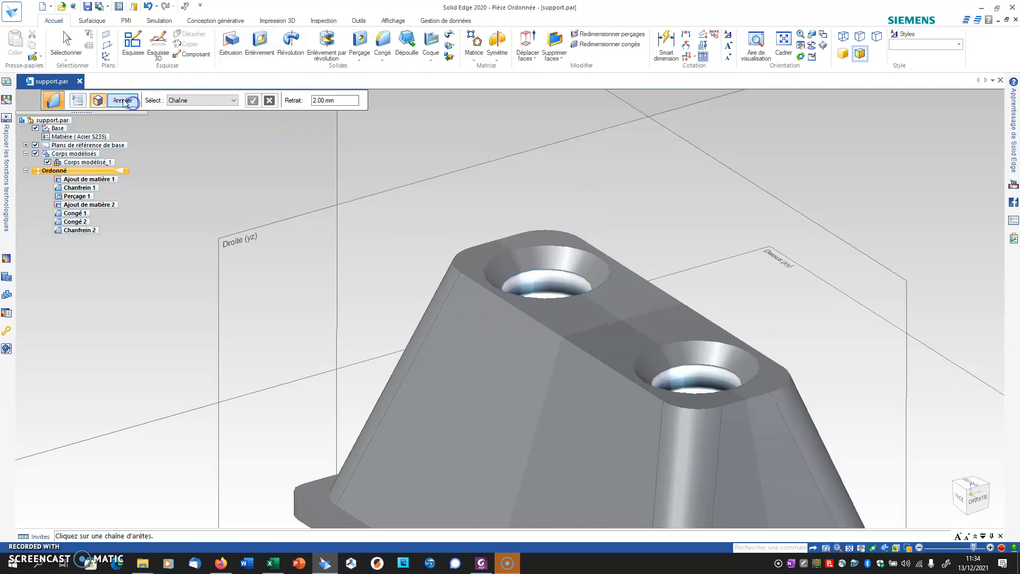
Save the support part and create a new part document
click(87, 7)
scroll(454, 243, down, 2)
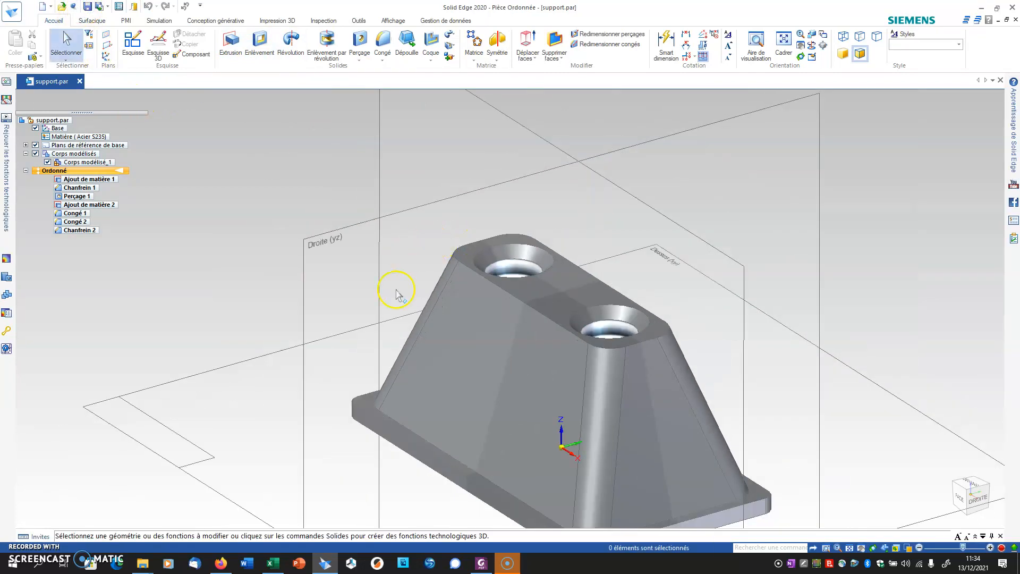
click(12, 12)
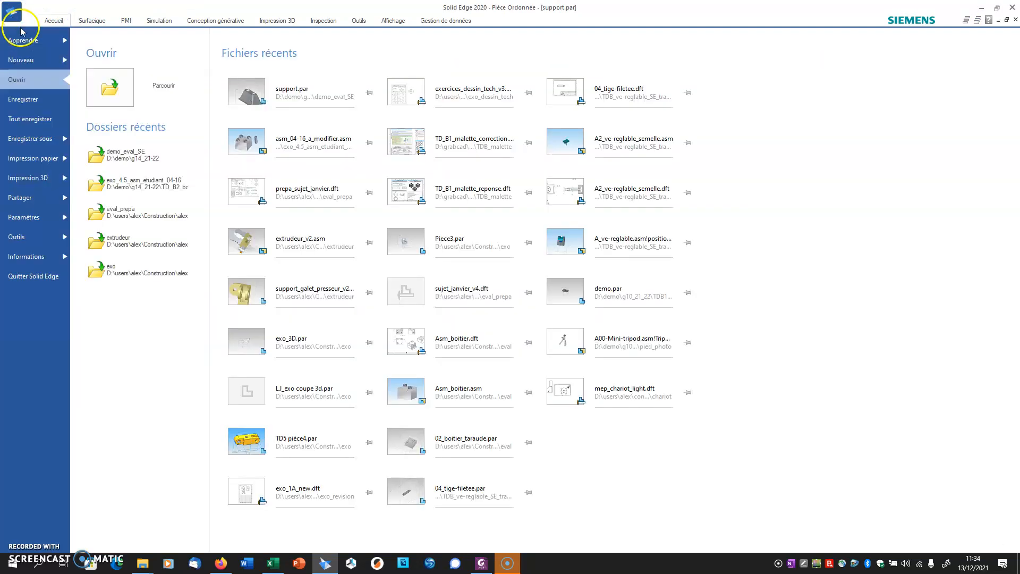
click(22, 60)
click(176, 290)
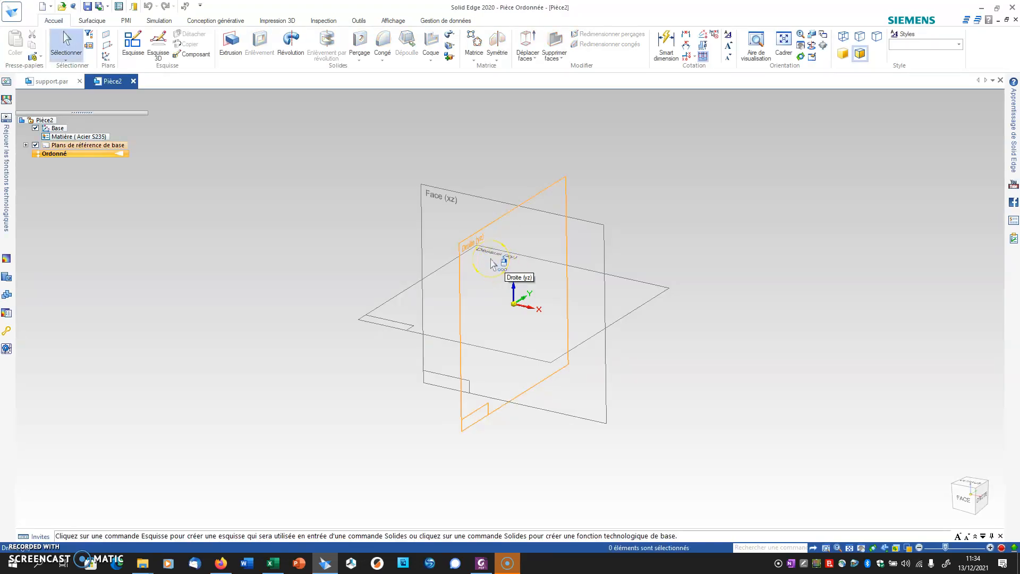
Start a revolved protrusion on the front (xz) plane and sketch a closed, eight-sided stepped profile from the origin, about 29 mm high overall
click(290, 45)
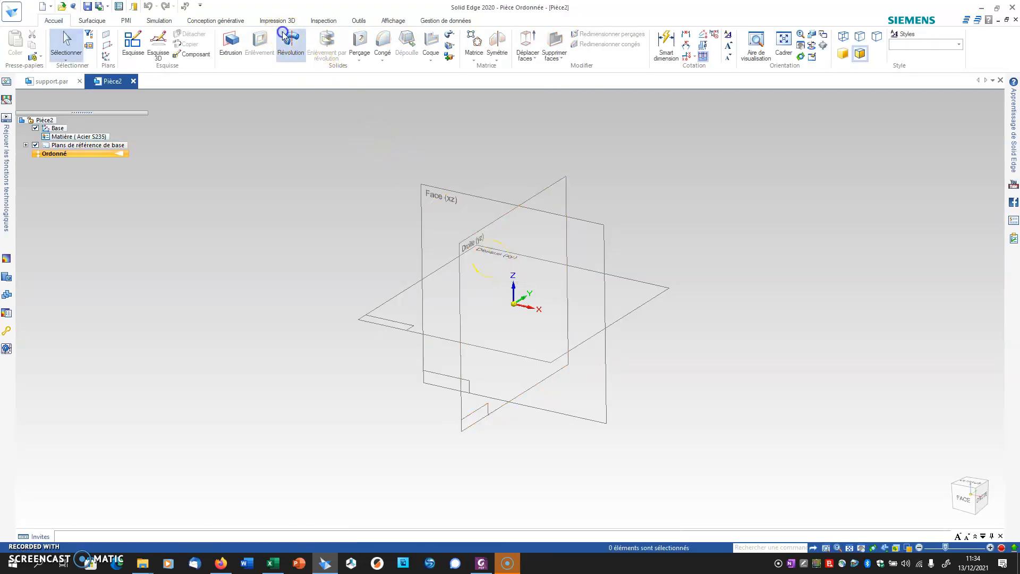
click(424, 211)
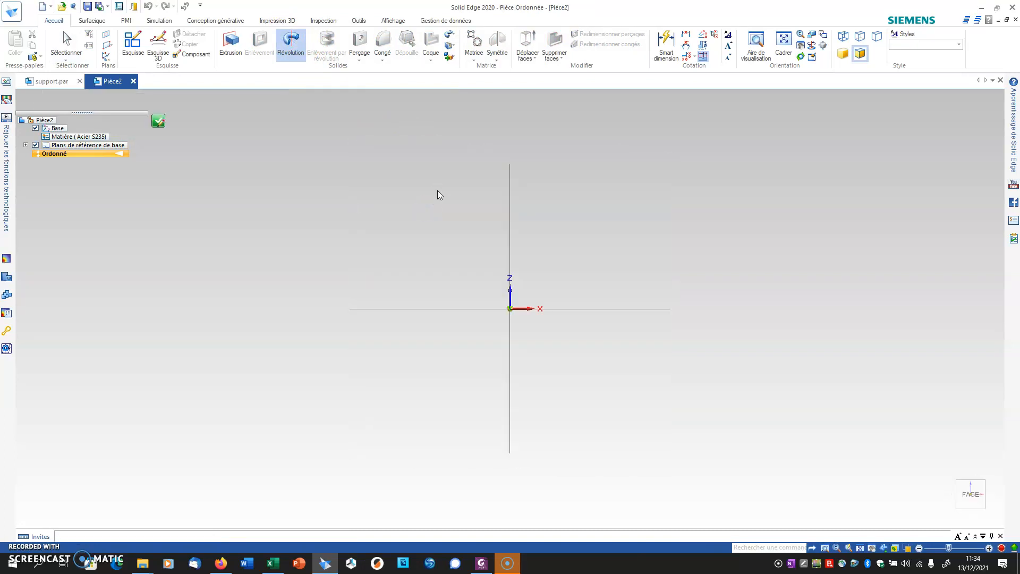
click(471, 224)
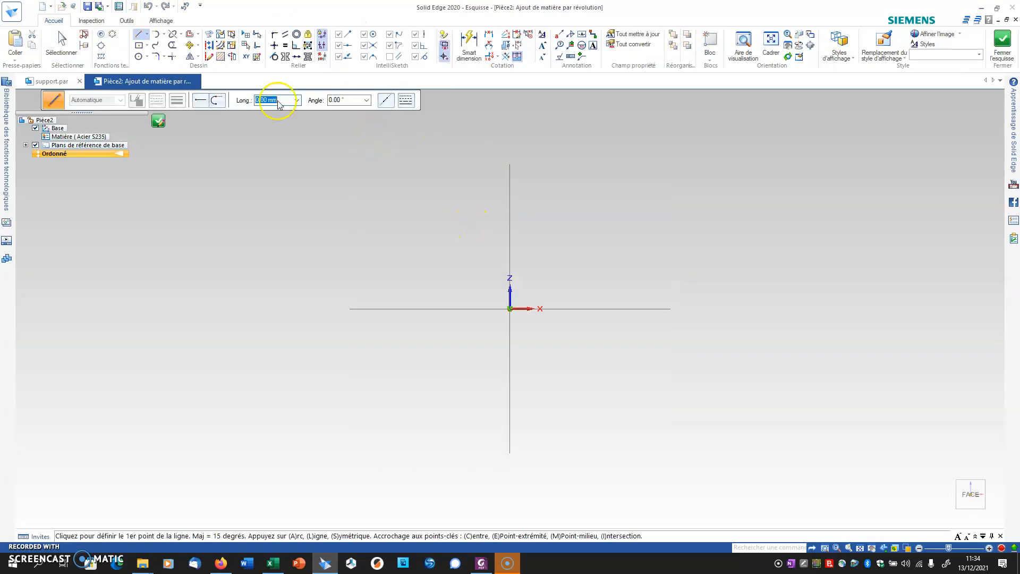
click(510, 309)
click(510, 262)
click(625, 262)
click(626, 231)
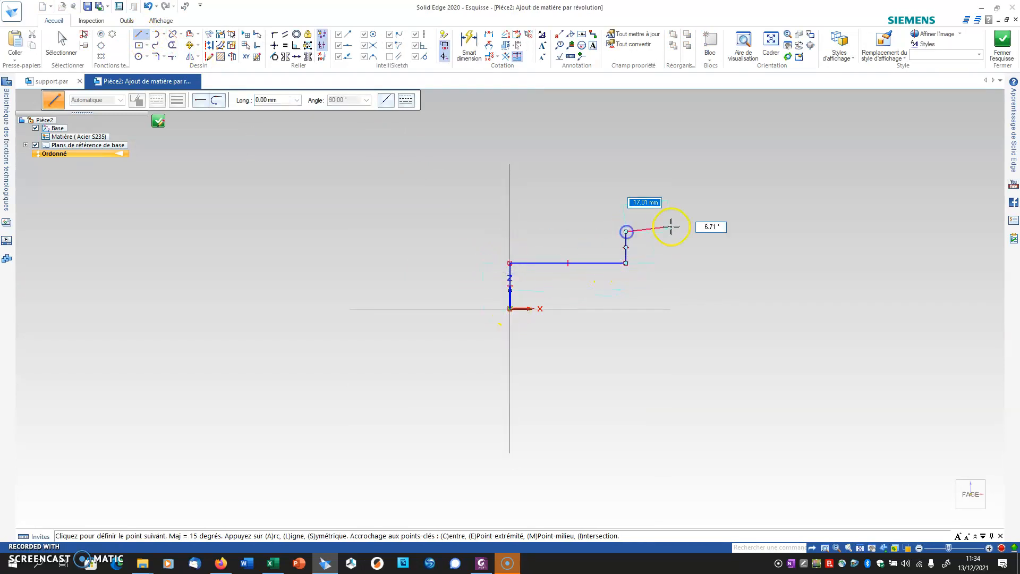
click(747, 231)
click(747, 273)
click(670, 273)
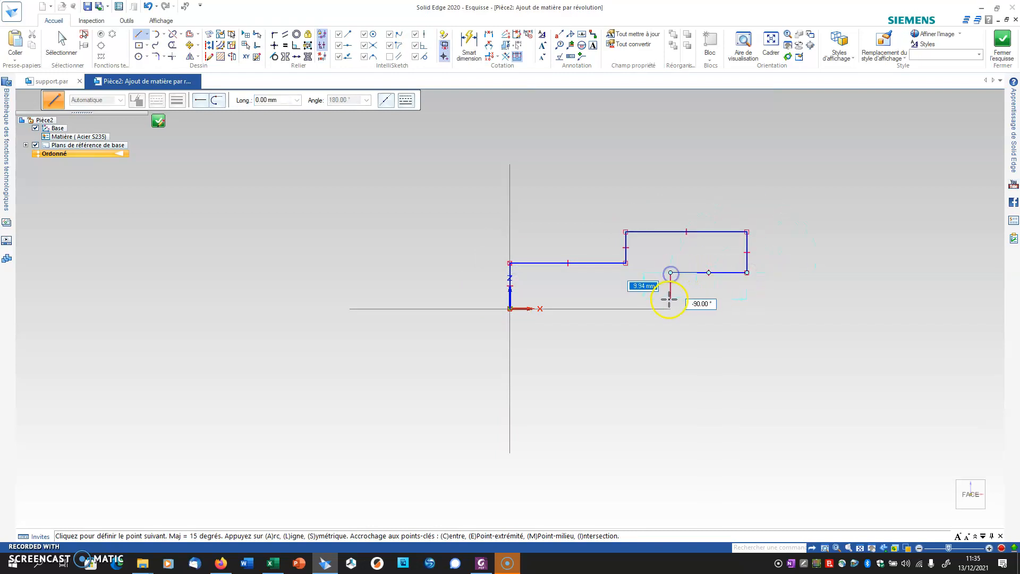
click(671, 308)
click(510, 308)
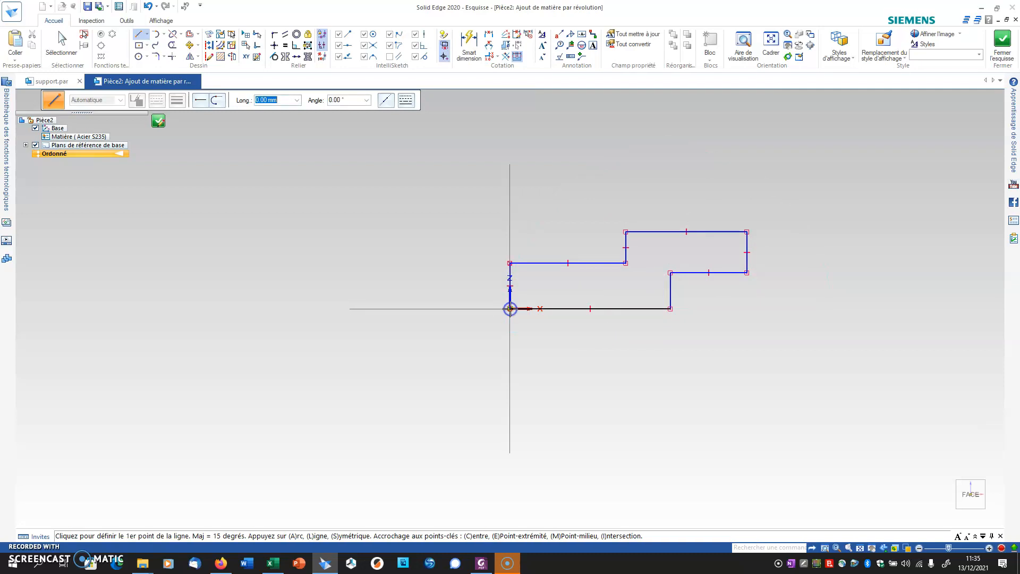
Dimension the profile's vertical edge at the origin to 6 mm and the short vertical edge of the lower step to 5 mm
click(469, 45)
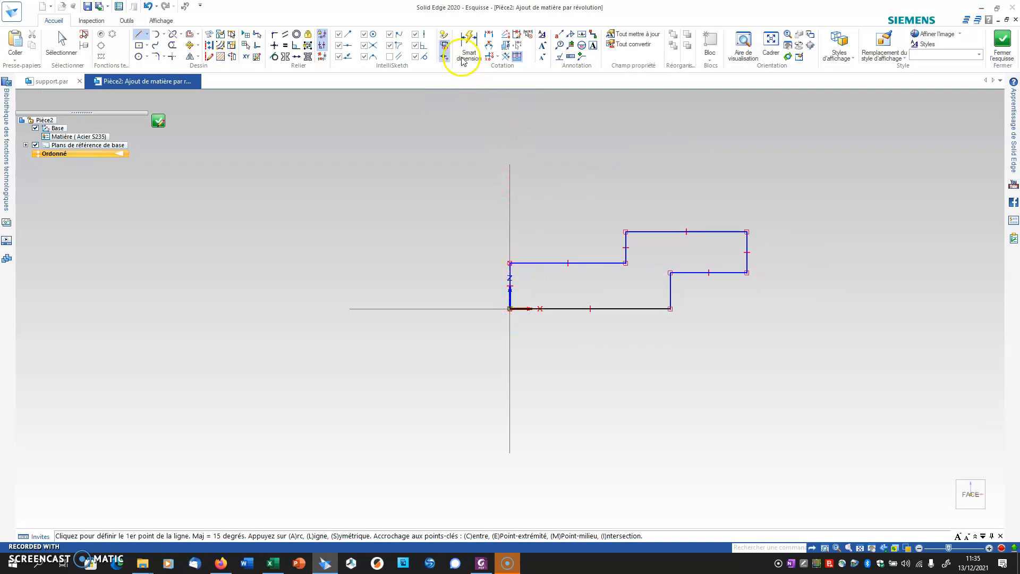
click(509, 275)
click(421, 266)
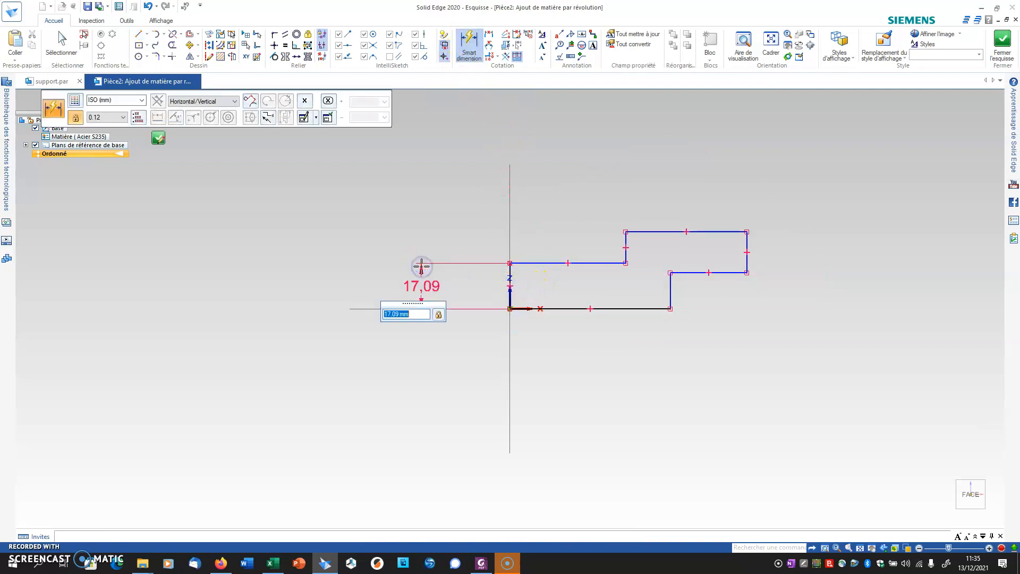
key(Return)
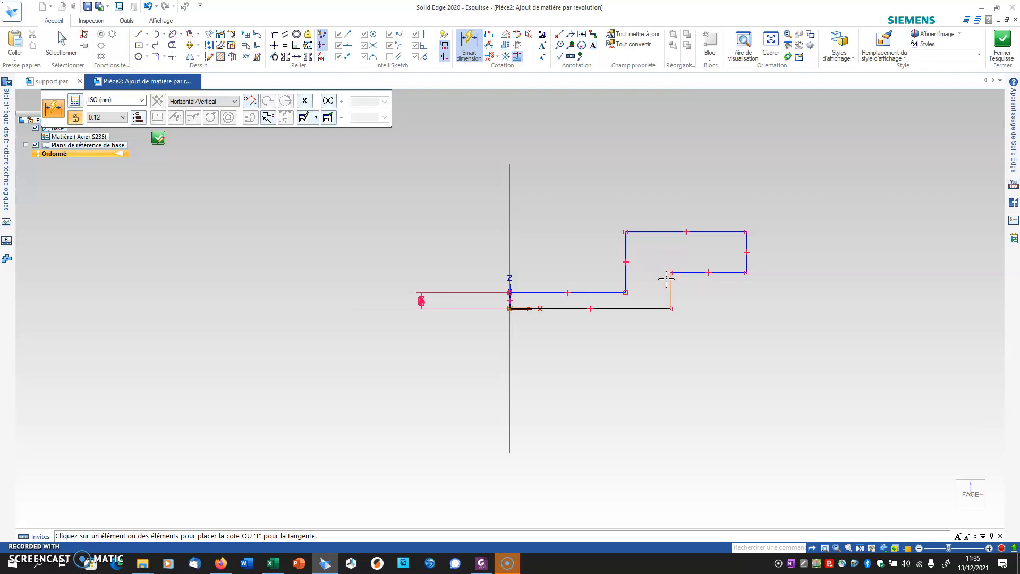
click(668, 280)
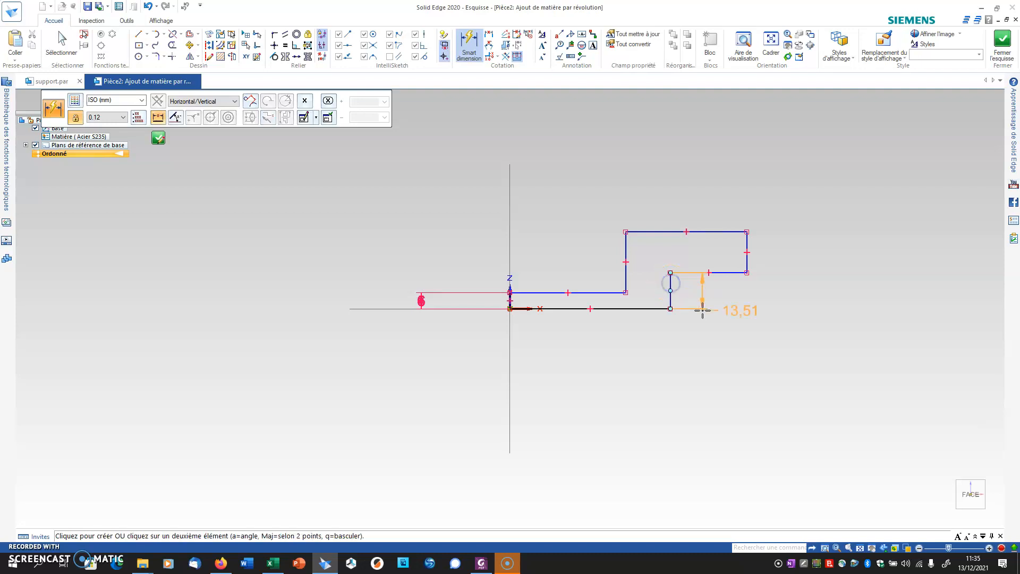
click(776, 289)
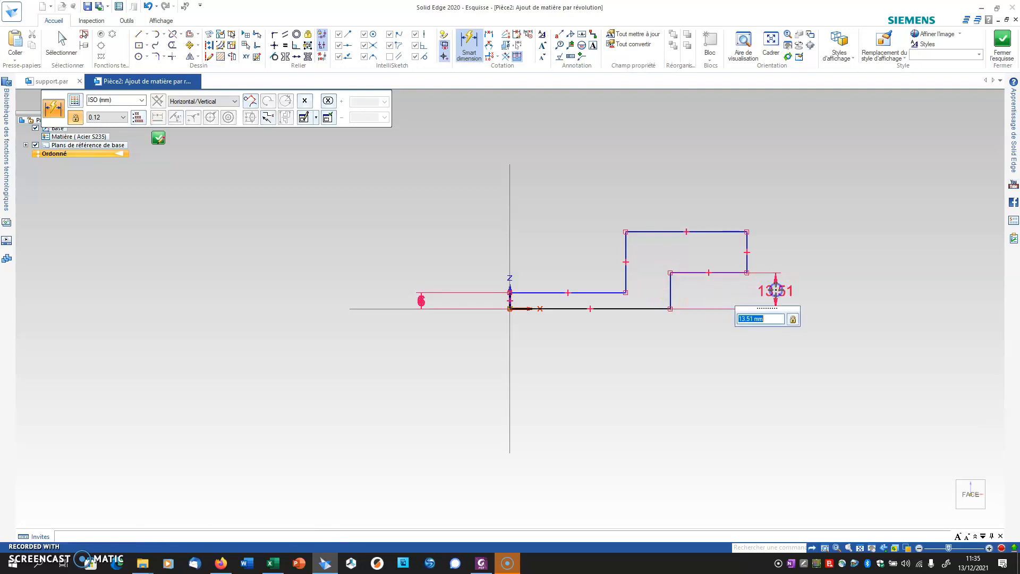
key(Return)
click(775, 286)
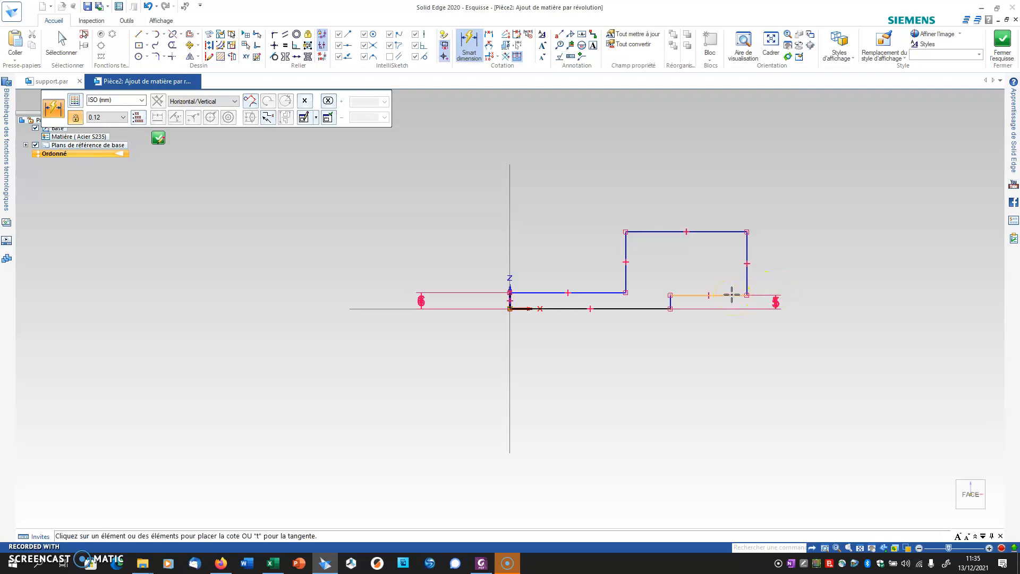
Dimension the distance from the profile's base line to its uppermost edge to 10 mm
click(705, 229)
click(647, 306)
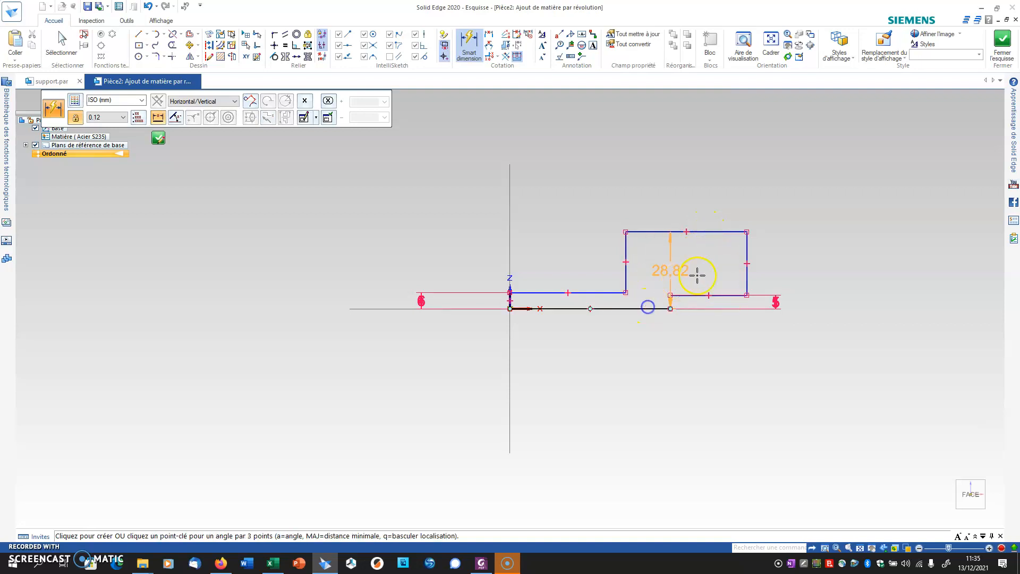
click(852, 272)
text(10)
key(Return)
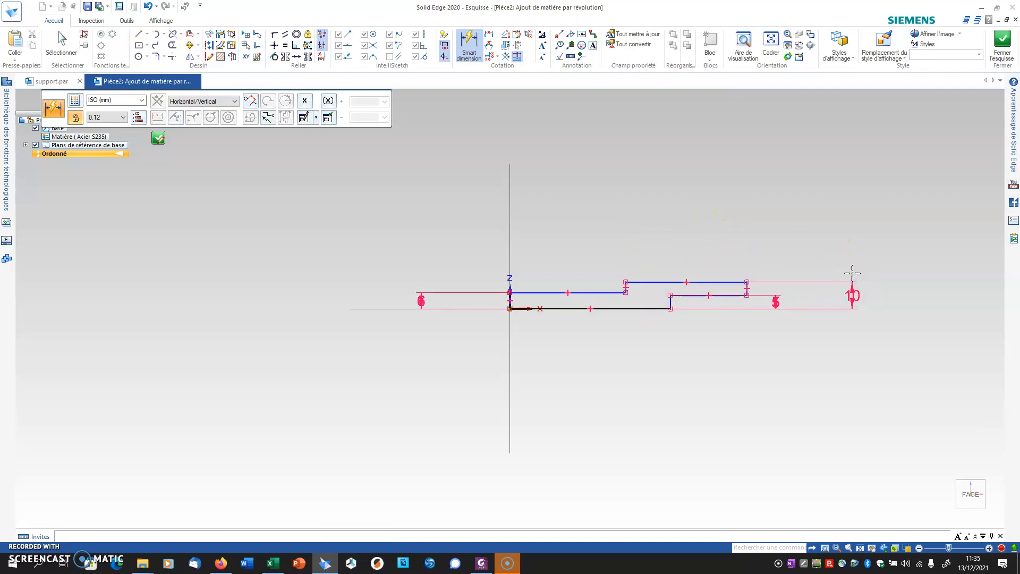
click(705, 285)
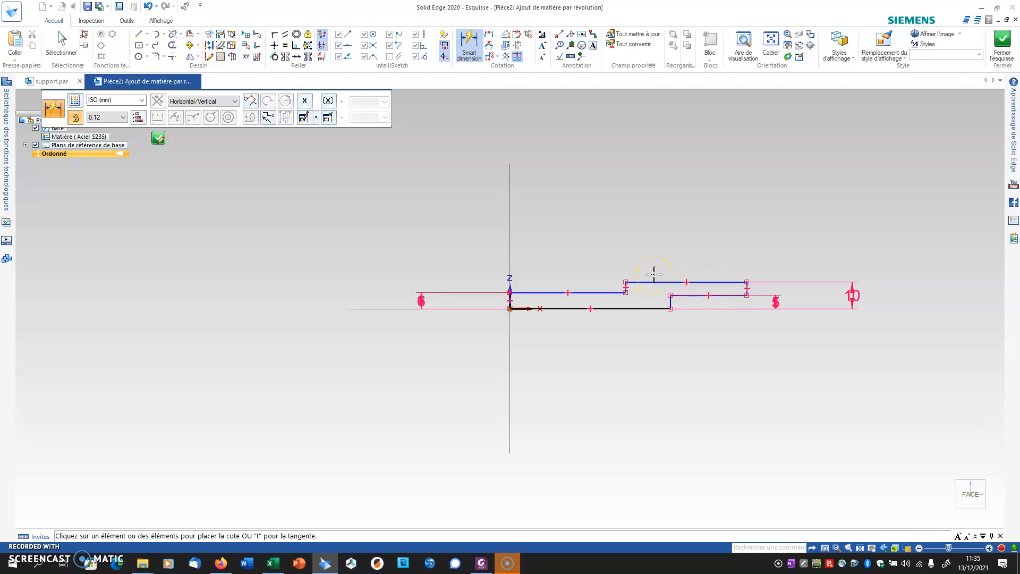
Place an overall length dimension between the vertical edge at the origin and the profile's far vertical edge
scroll(519, 296, up, 4)
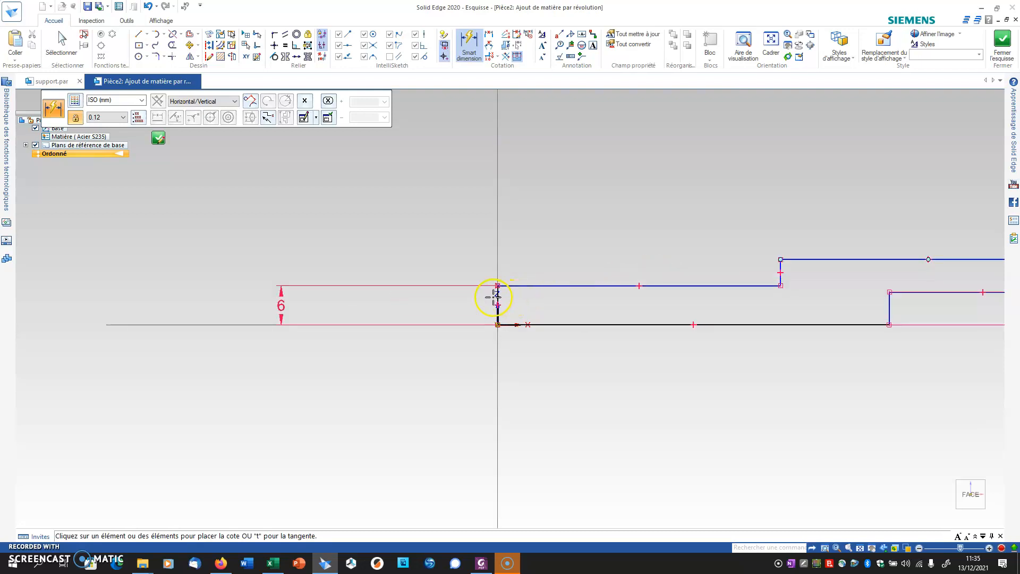
click(497, 296)
scroll(510, 286, down, 5)
scroll(752, 250, up, 4)
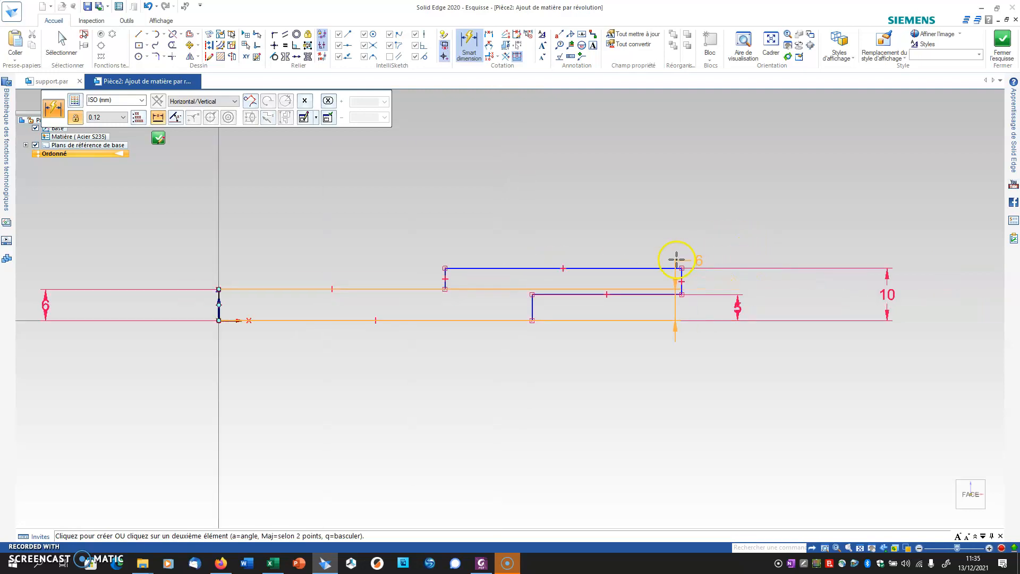
click(682, 276)
click(609, 192)
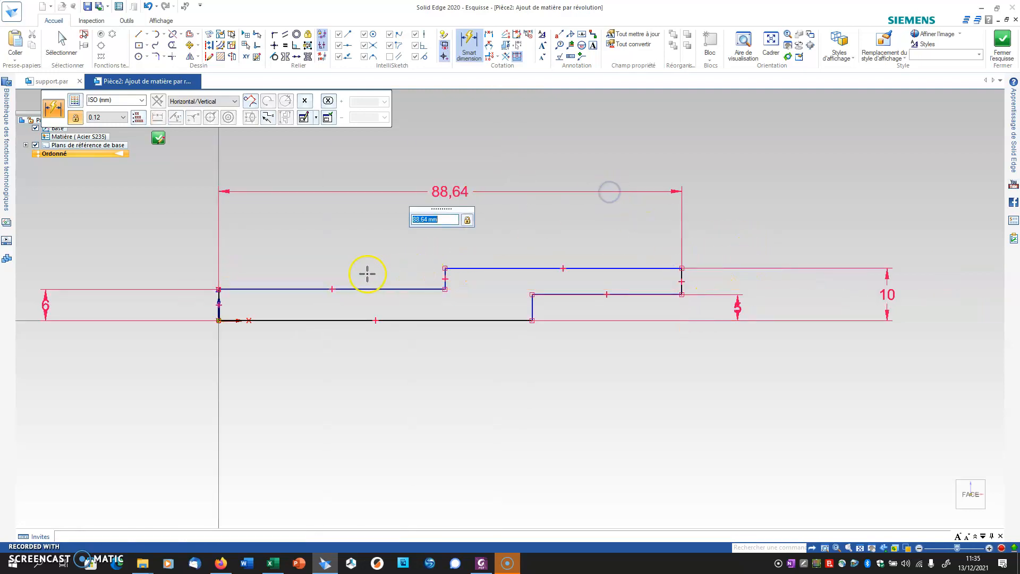
Dimension the upper horizontal edge starting at the origin side to 30 mm
click(348, 289)
click(342, 245)
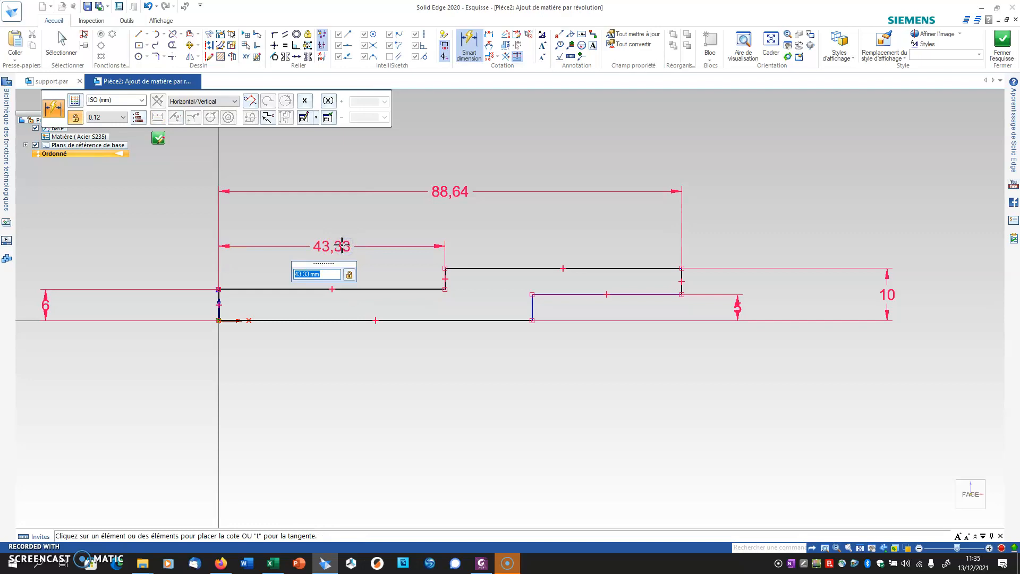
text(30)
key(Return)
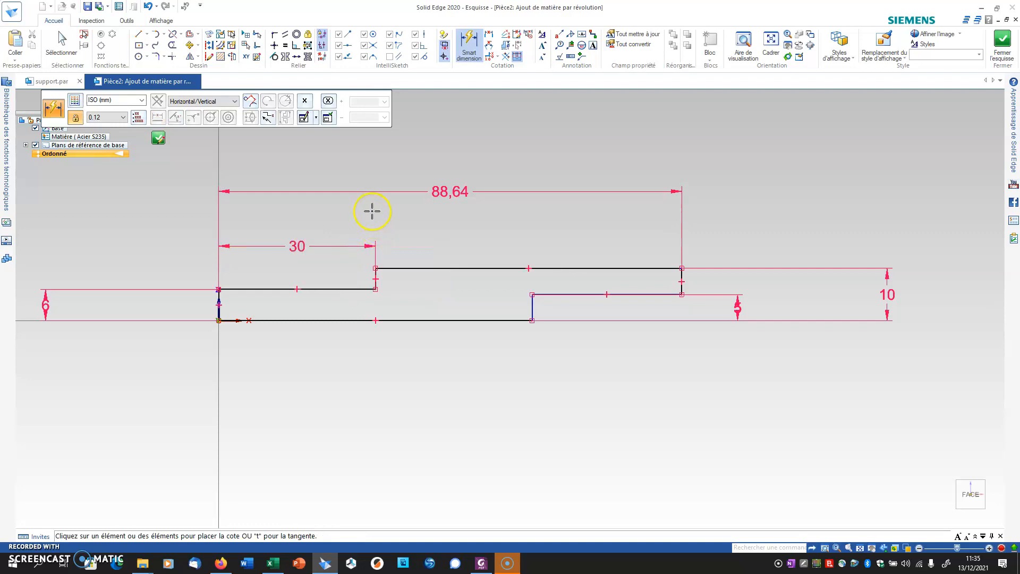
Set the profile's overall length dimension to 60 mm
key(Escape)
click(435, 193)
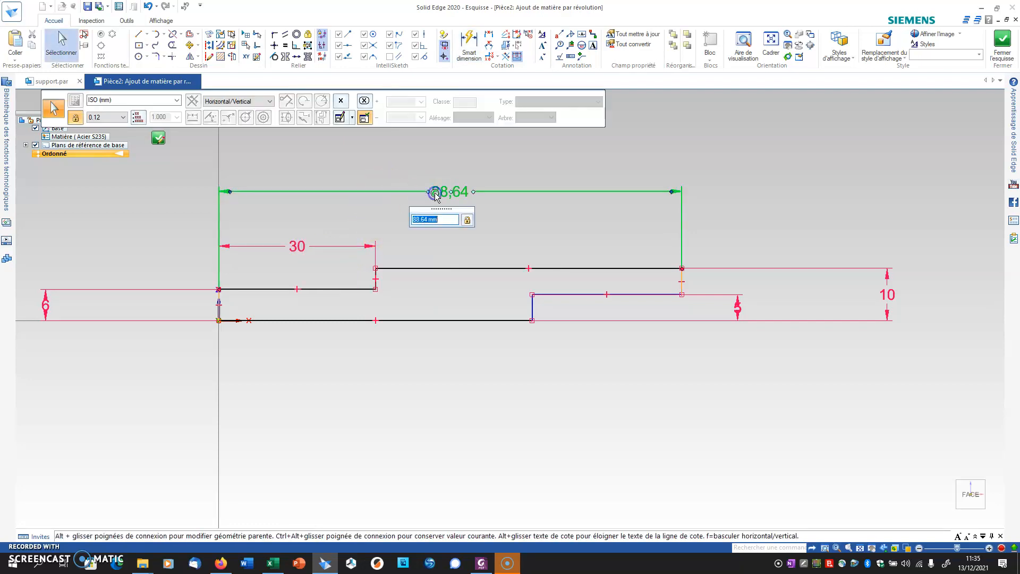
text(60)
key(Return)
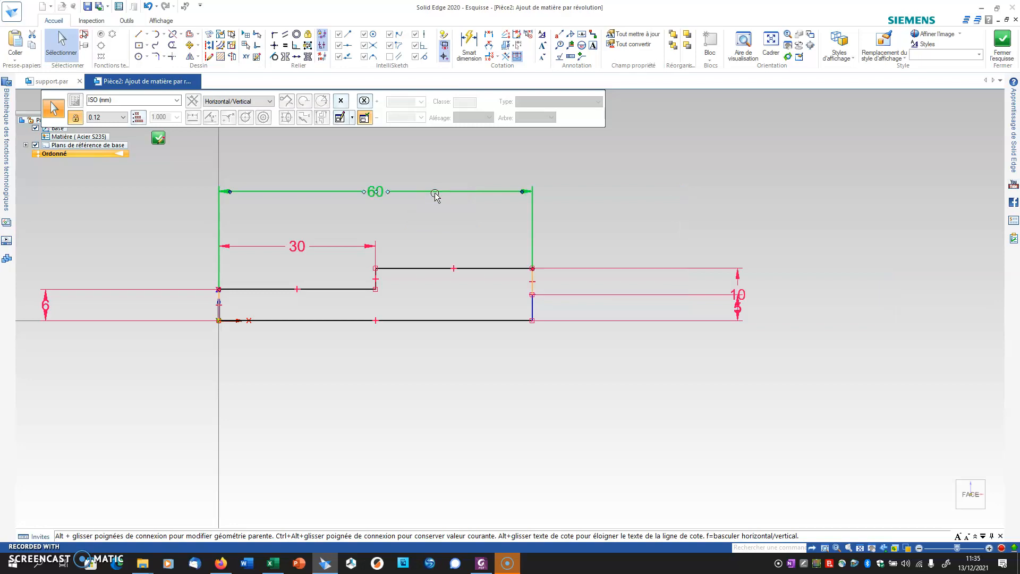
key(Escape)
Delete the lower vertical edge at the profile's far end and the leftover relation at the end of the remaining edge
drag(533, 307, 451, 294)
drag(533, 321, 442, 311)
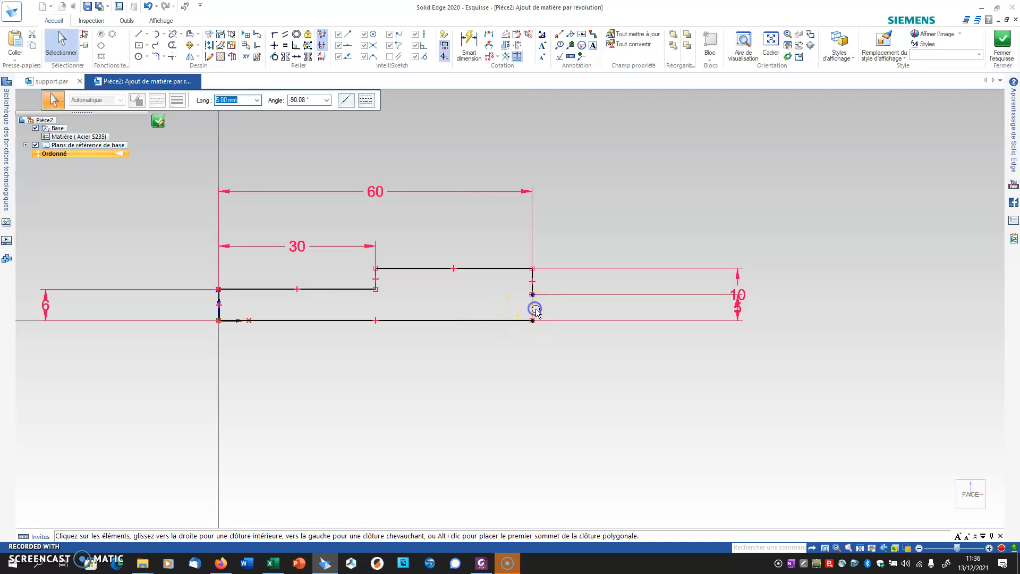
key(Delete)
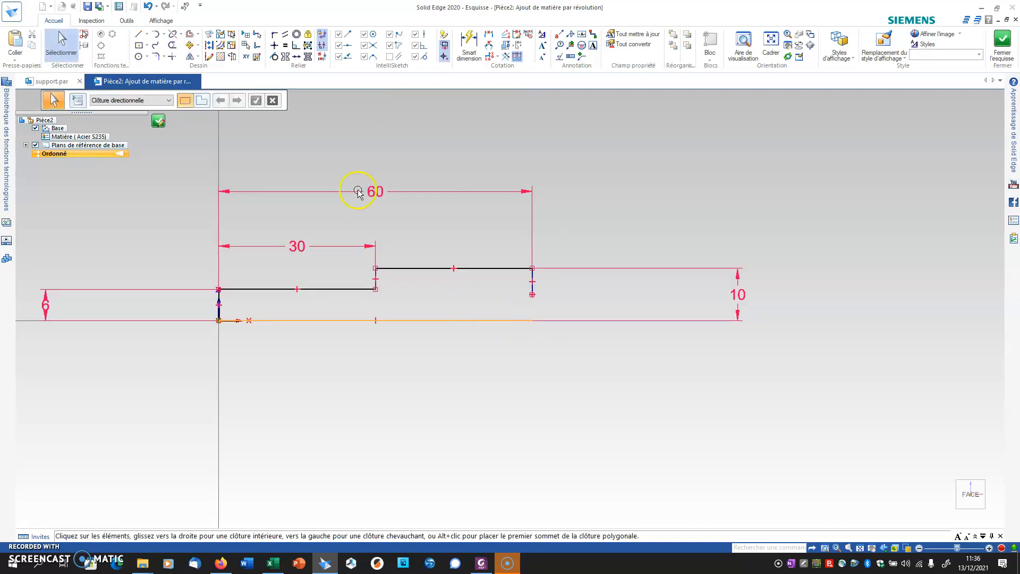
click(148, 37)
scroll(501, 289, up, 5)
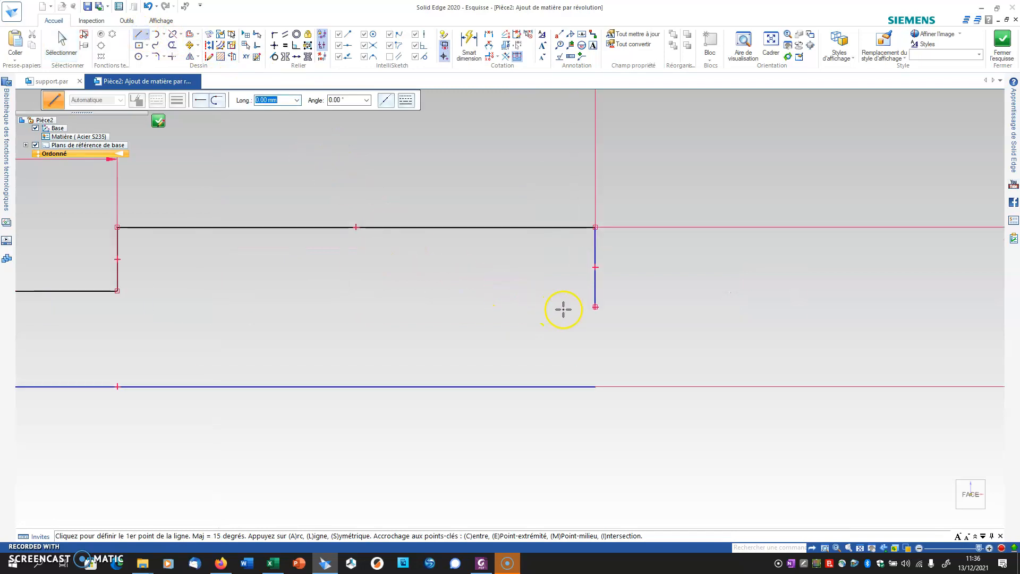
key(Escape)
drag(573, 297, 639, 331)
key(Delete)
Sketch a vertical line up from the base line about 19 mm before the far end, and a horizontal line from it toward the end edge
click(138, 34)
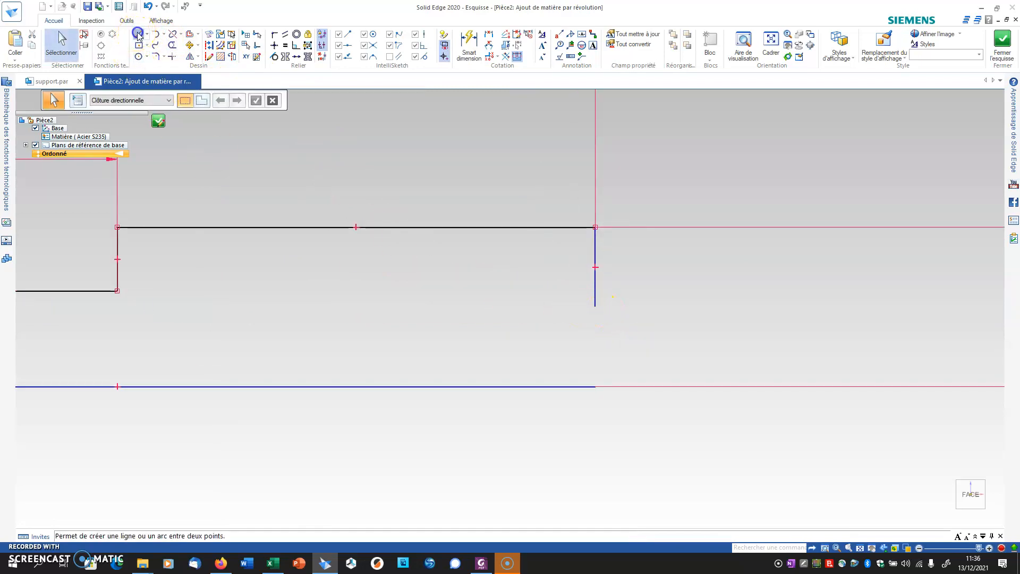
click(296, 386)
click(296, 333)
click(565, 333)
key(Escape)
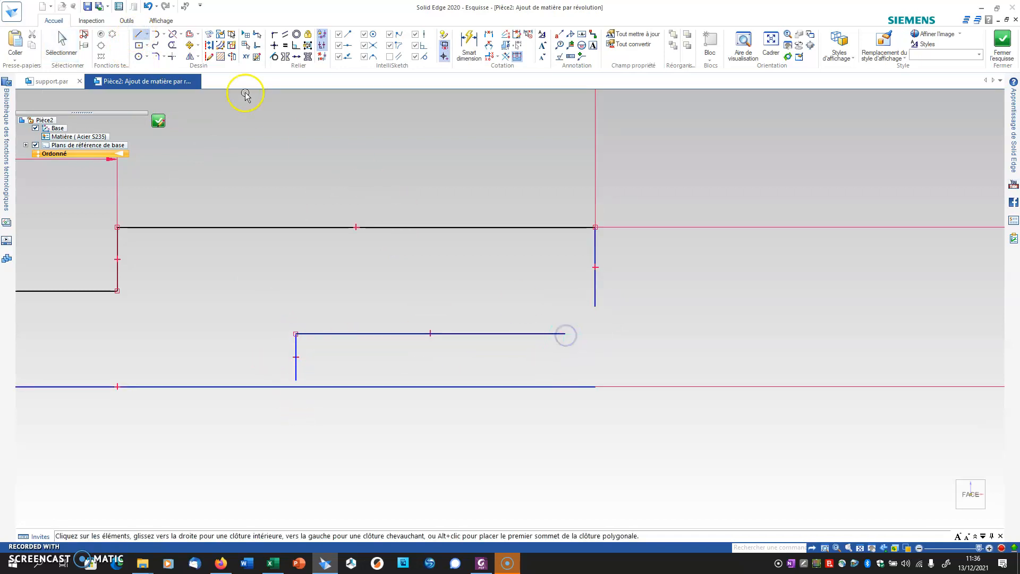
Trim the new lines to corners, joining the horizontal one to the end edge and the vertical one to the base line
click(170, 57)
click(549, 334)
click(593, 292)
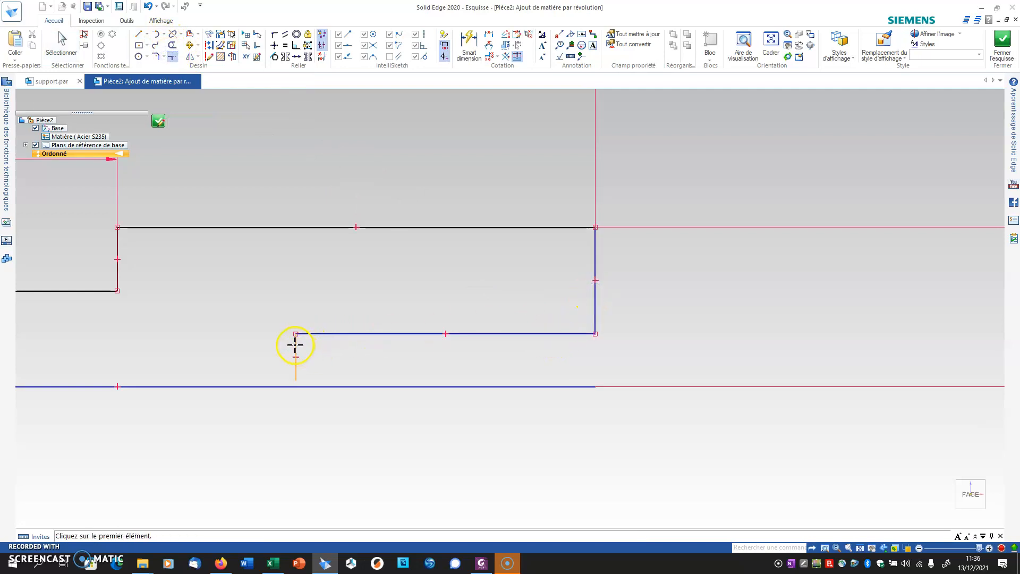
click(255, 386)
key(Escape)
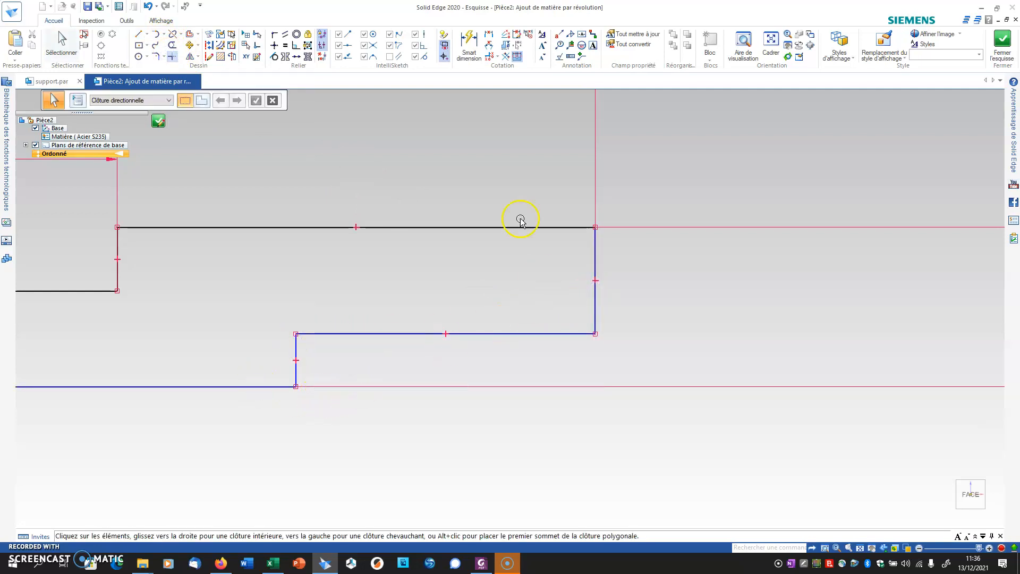
Dimension the new lower step to 5 mm high and 20 mm long
click(465, 46)
click(296, 358)
click(341, 362)
text(5)
key(Return)
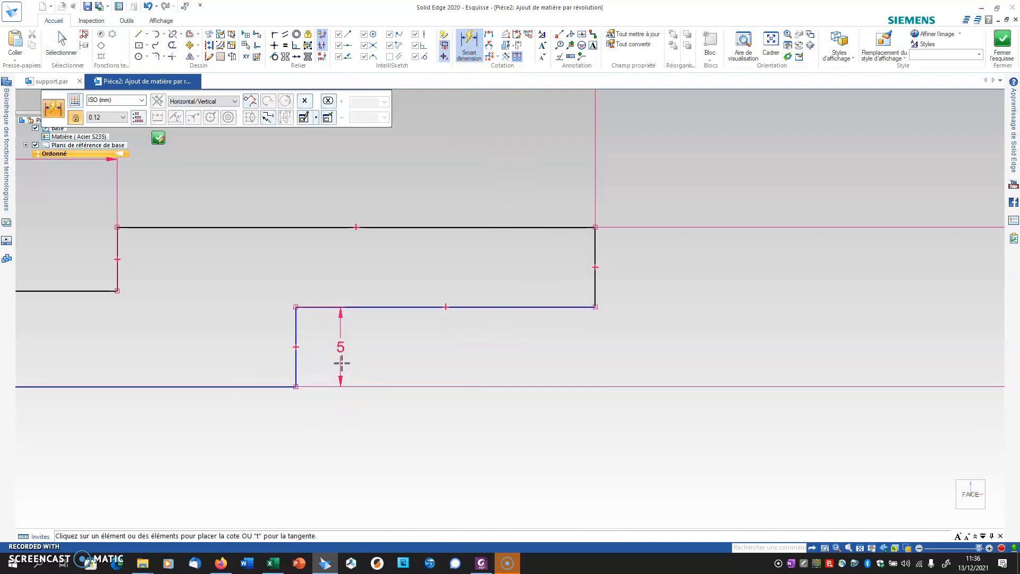
click(372, 307)
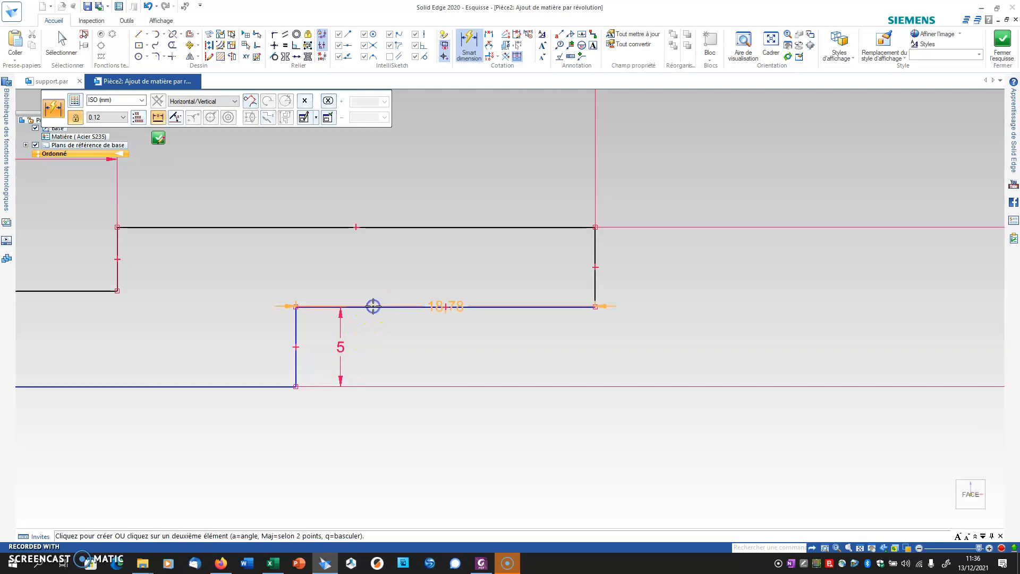
click(393, 455)
text(20)
key(Return)
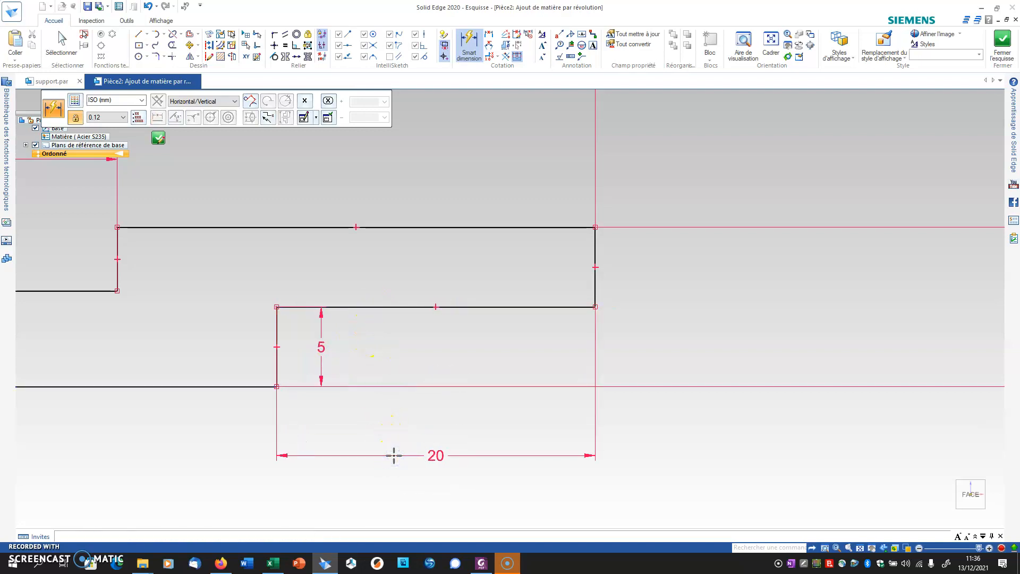
Set the profile's base line as the axis of revolution
scroll(398, 449, down, 3)
mouse_move(260, 433)
middle_down()
mouse_move(298, 409)
mouse_move(283, 421)
middle_up()
mouse_move(303, 305)
shift+middle_down()
mouse_move(558, 264)
mouse_move(516, 249)
shift+middle_up()
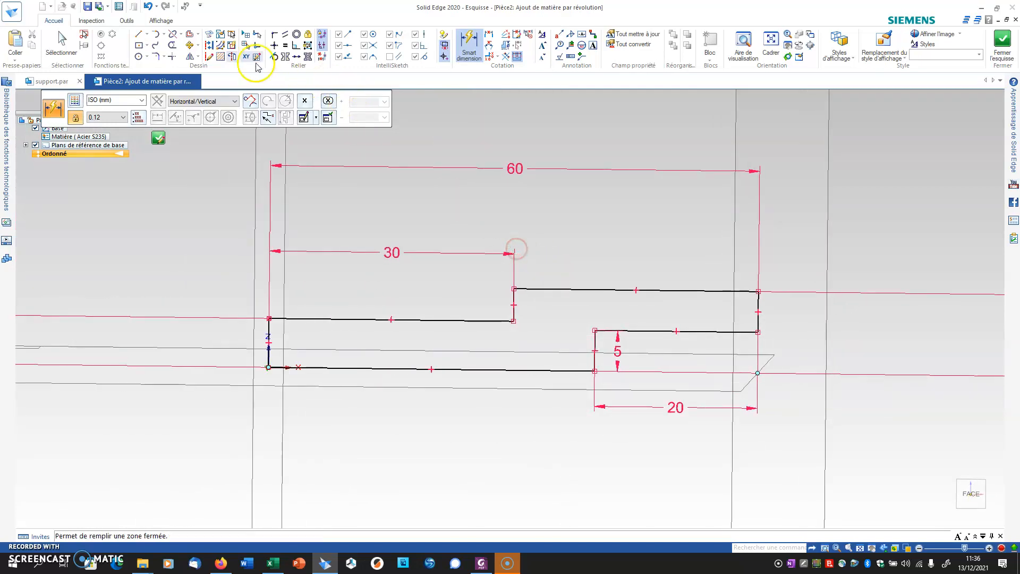
click(161, 20)
click(161, 44)
click(394, 294)
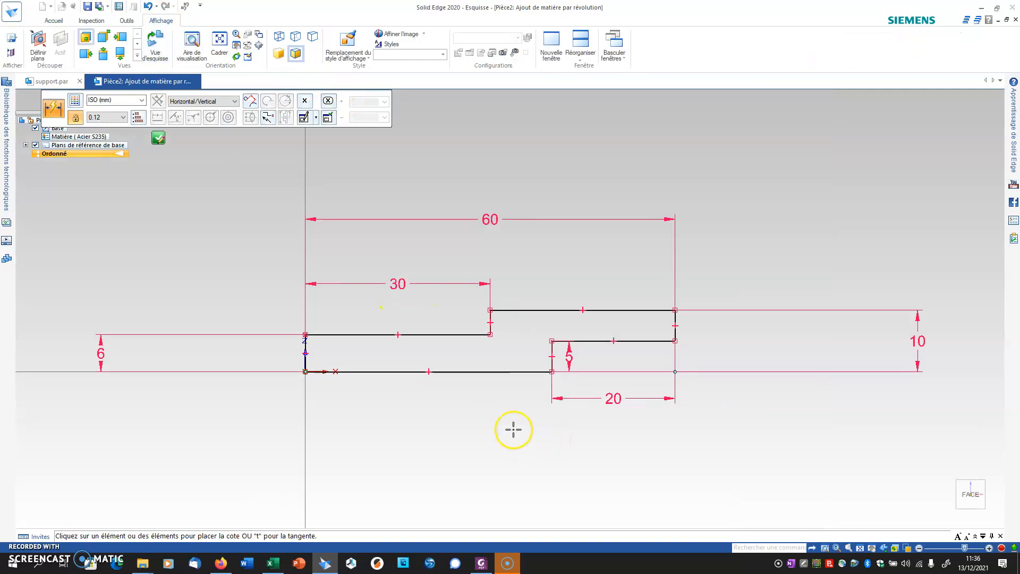
click(54, 20)
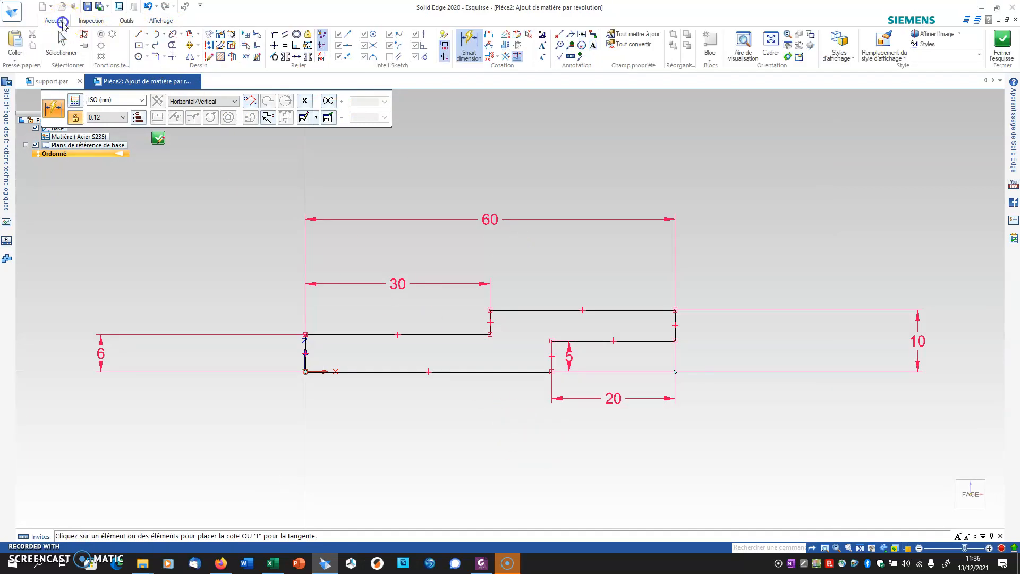
click(231, 56)
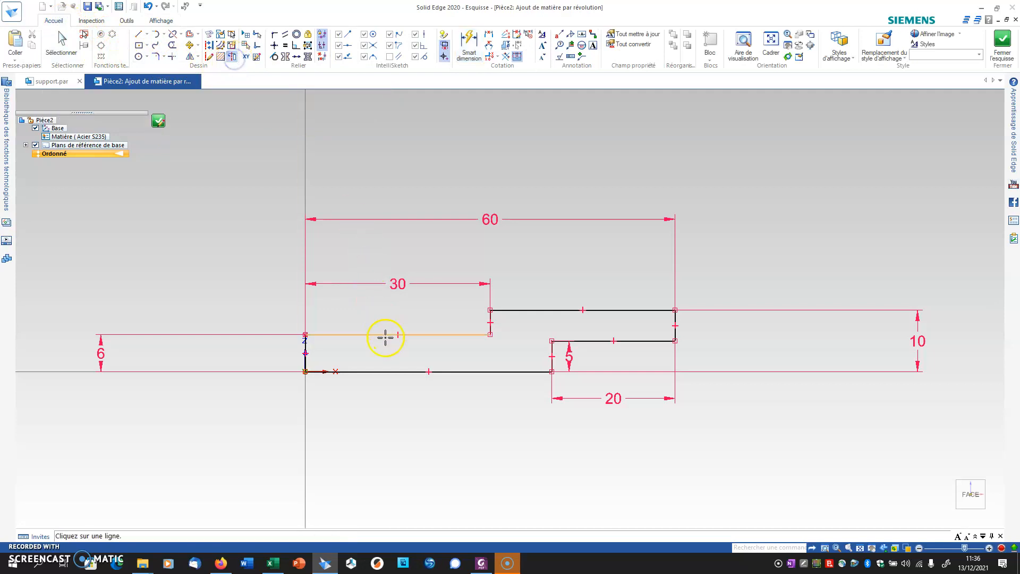
click(384, 370)
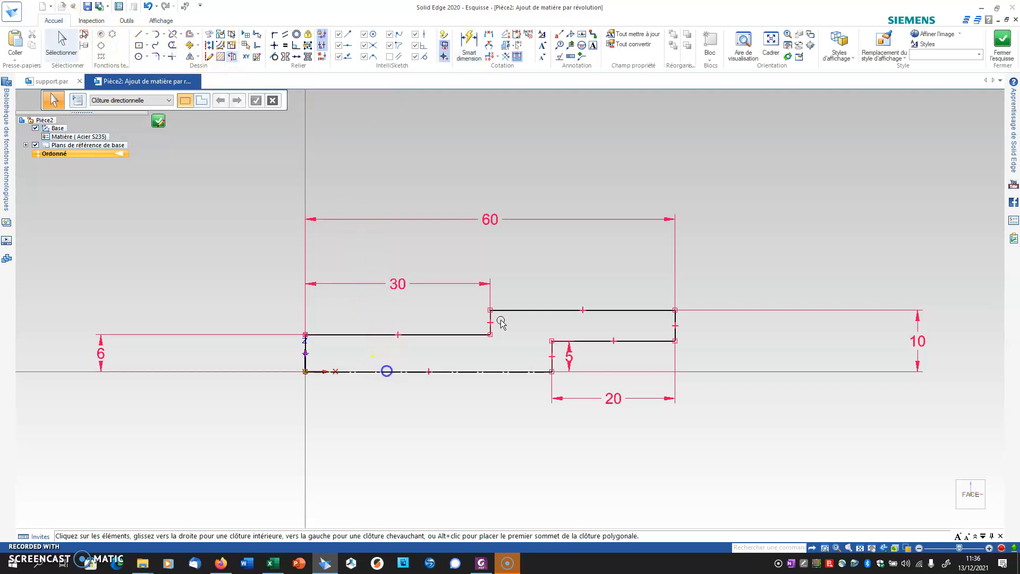
Close the sketch and revolve the profile a full turn to finish the protrusion
click(1003, 42)
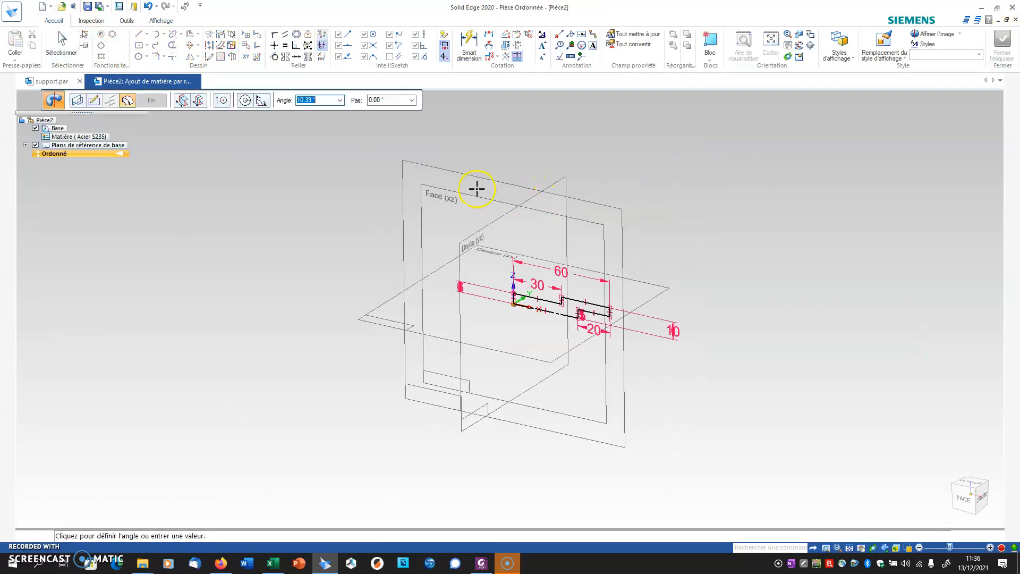
click(246, 98)
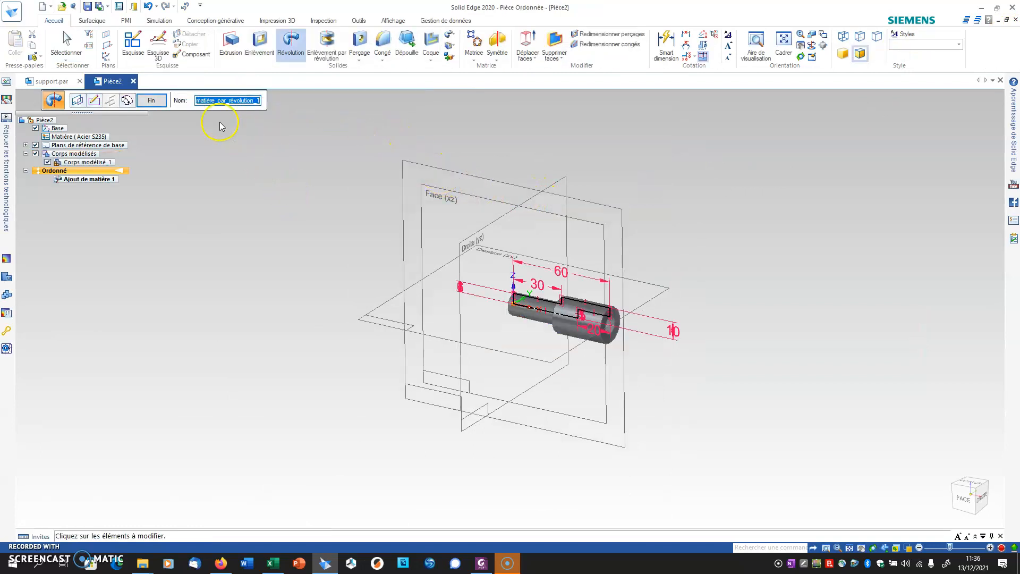
click(150, 101)
Chamfer the outer circular edge at the free end of the smaller cylinder with a 1 mm setback
scroll(553, 289, up, 5)
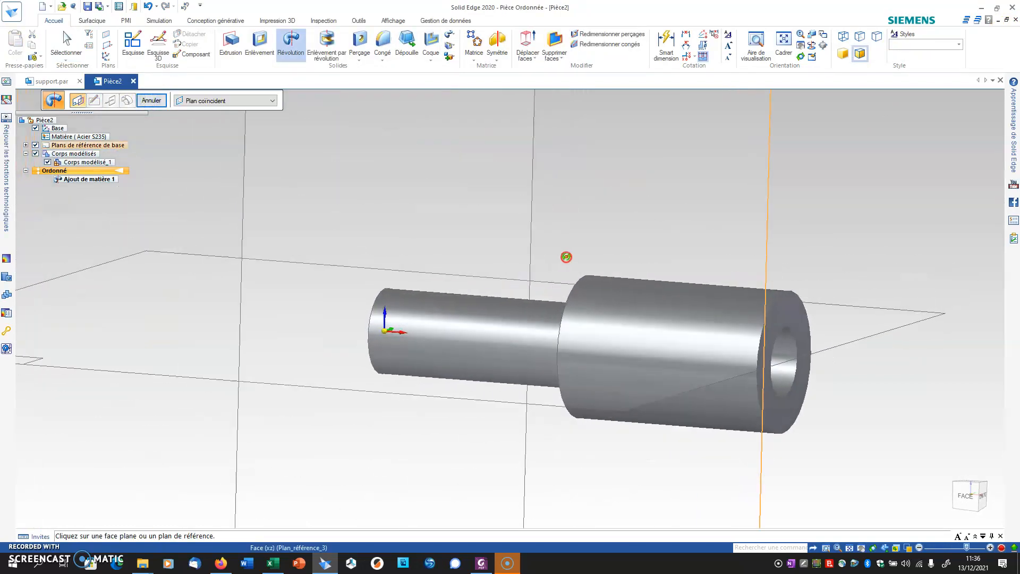
click(382, 60)
click(390, 80)
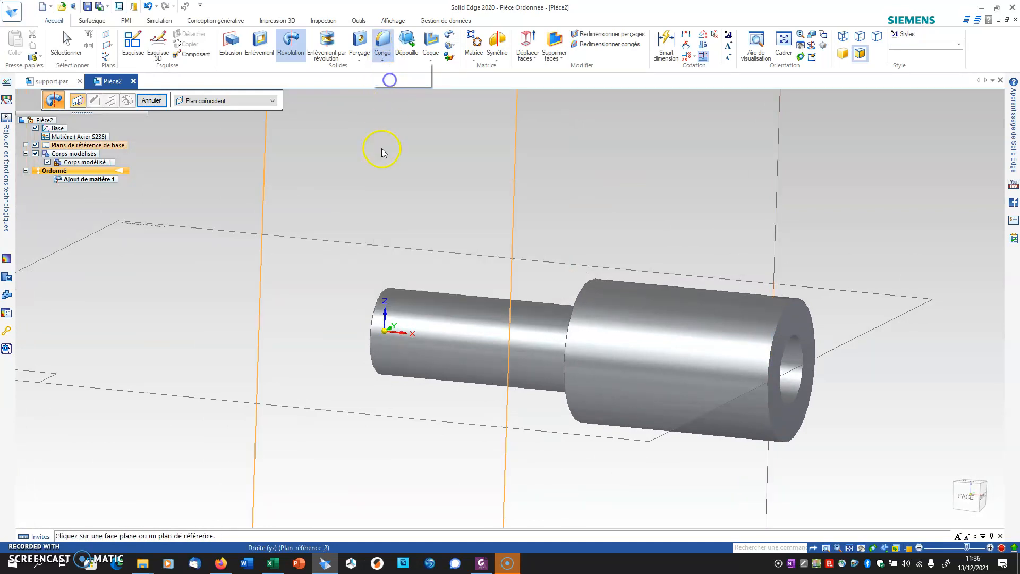
click(383, 290)
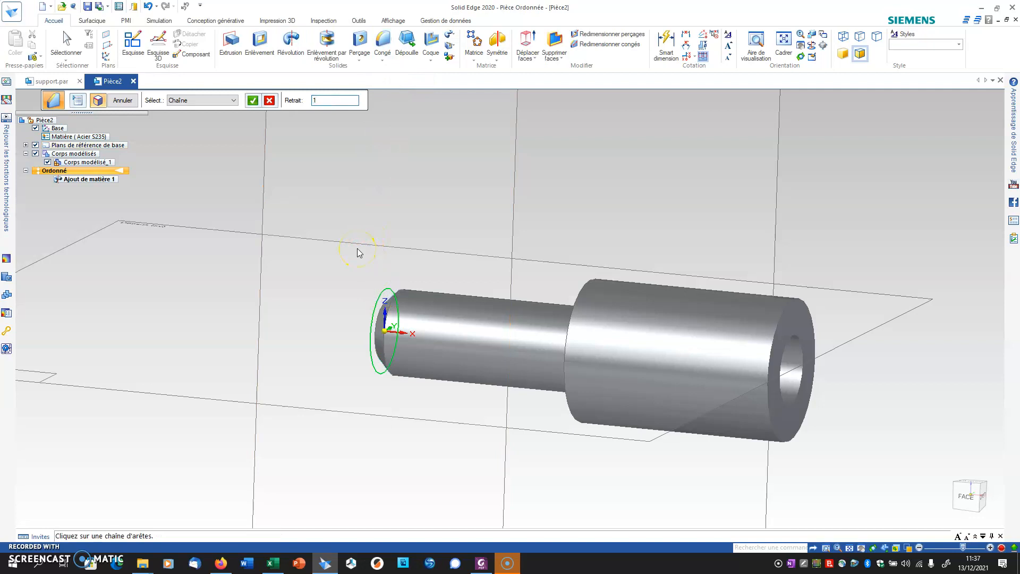
click(373, 252)
click(253, 100)
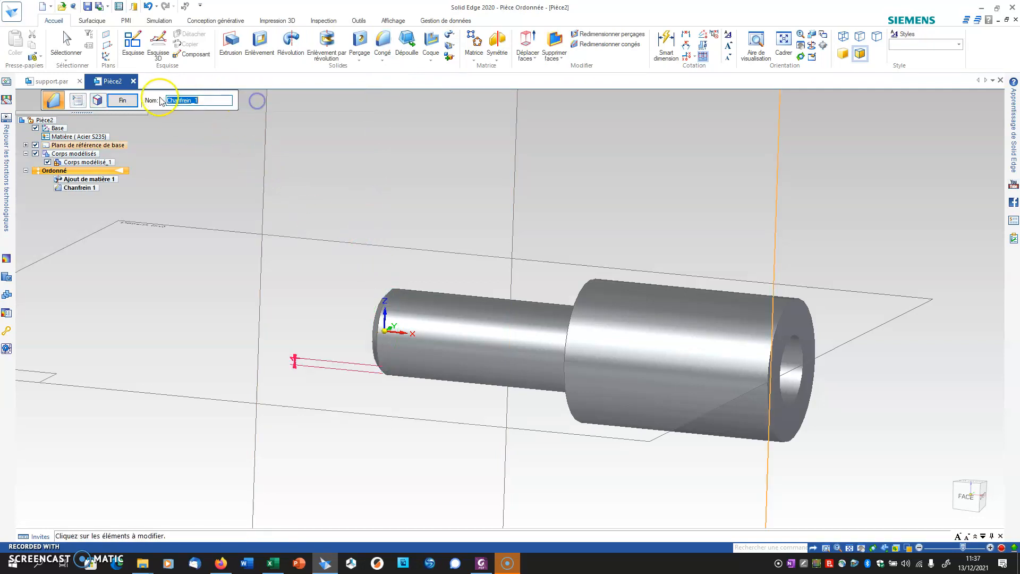
Start an ISO Metric standard thread on the smaller cylinder, beginning at its chamfered end
click(360, 61)
click(367, 81)
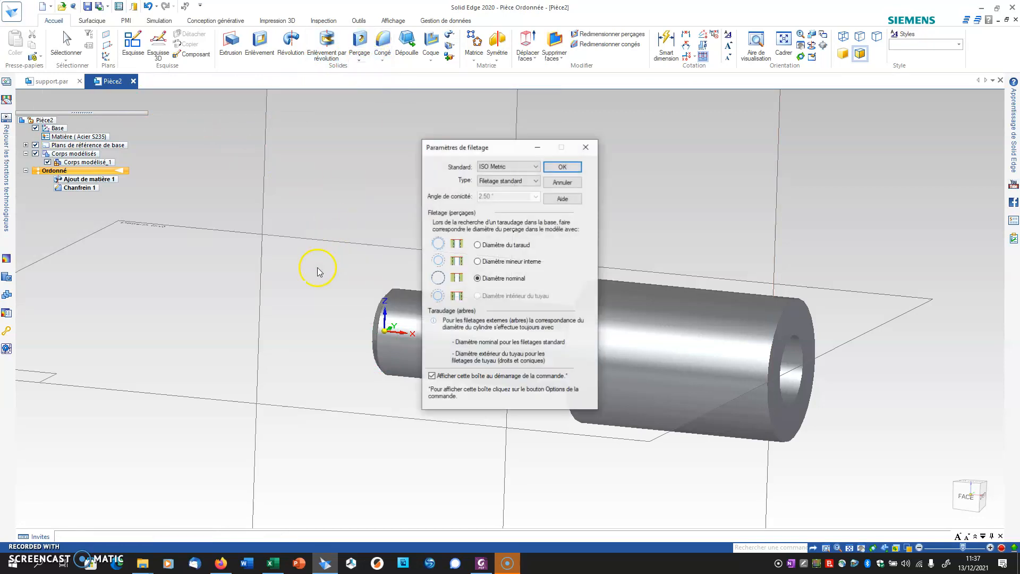
click(564, 167)
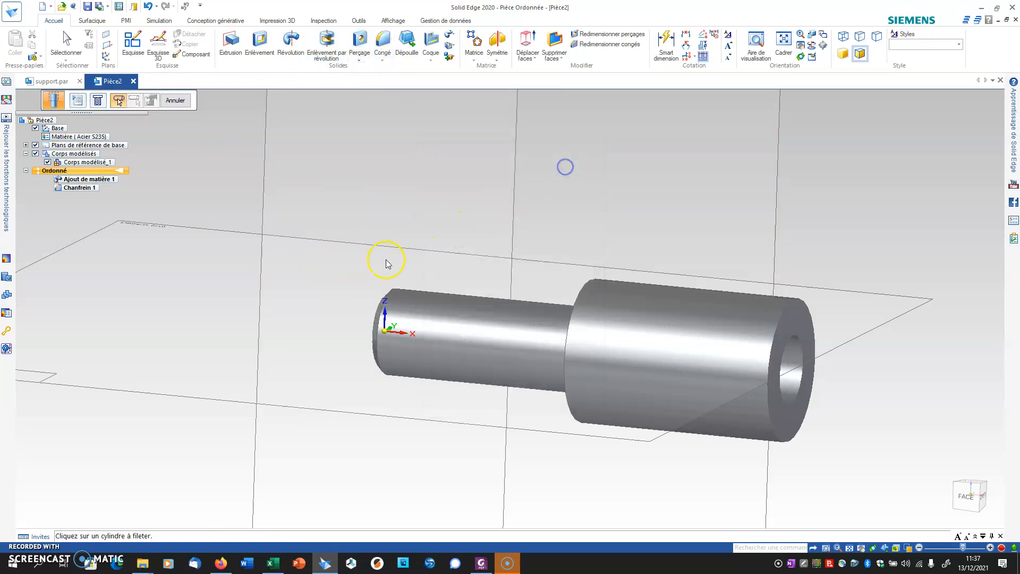
click(405, 307)
click(383, 305)
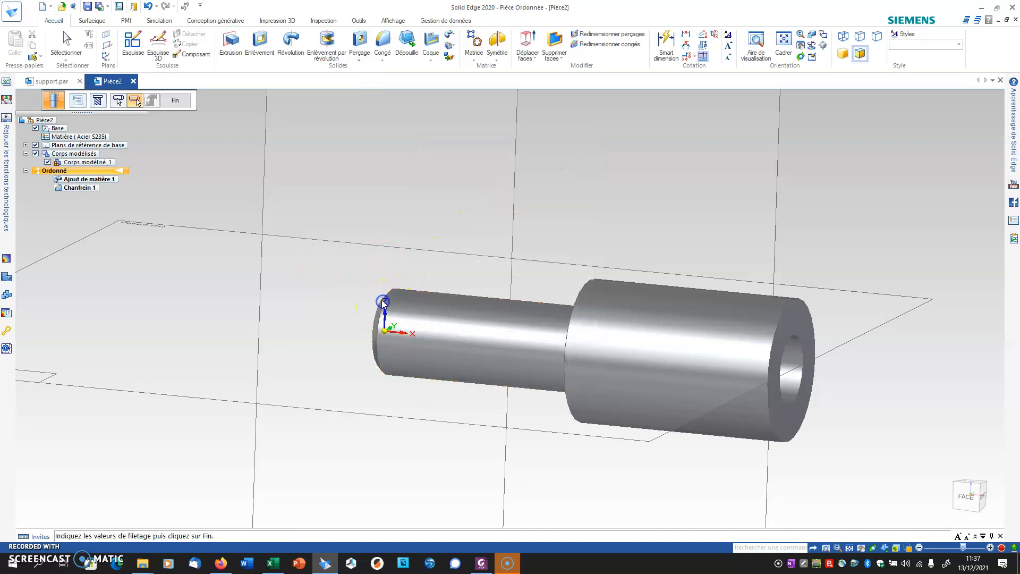
Set the thread size to M12 with a finite length of 16 mm and finish the thread
click(423, 100)
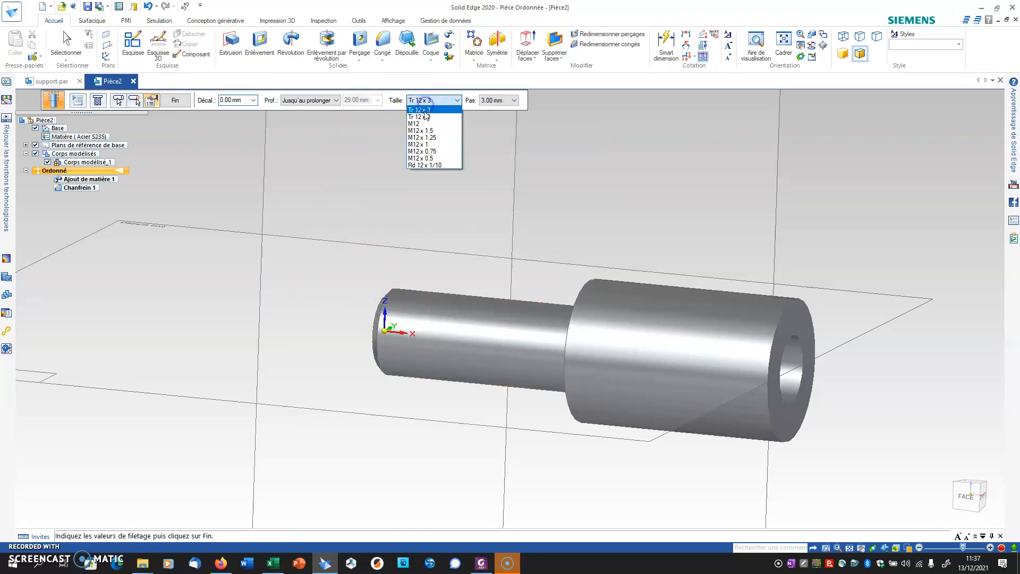
click(422, 124)
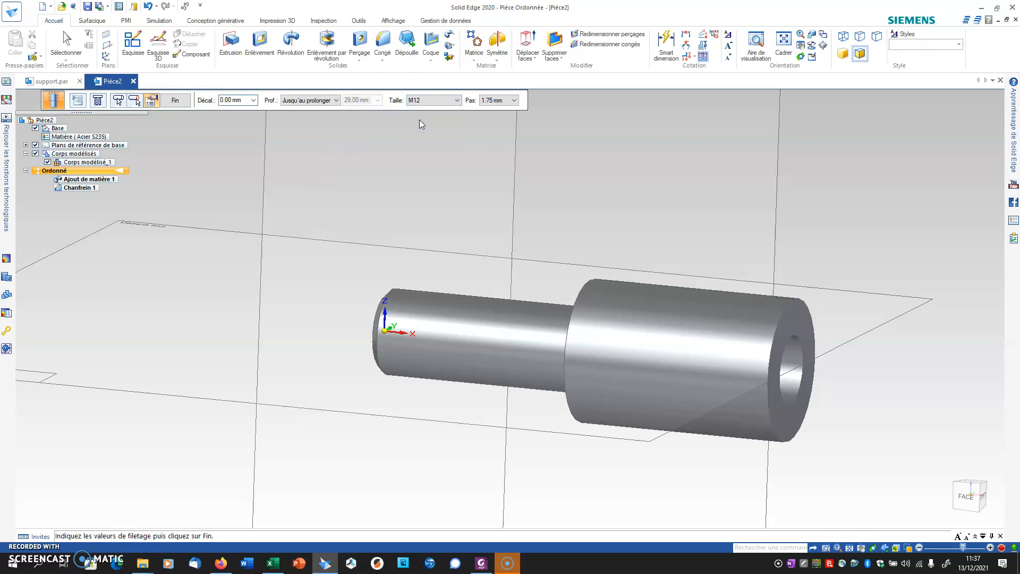
click(325, 99)
click(311, 109)
text(16)
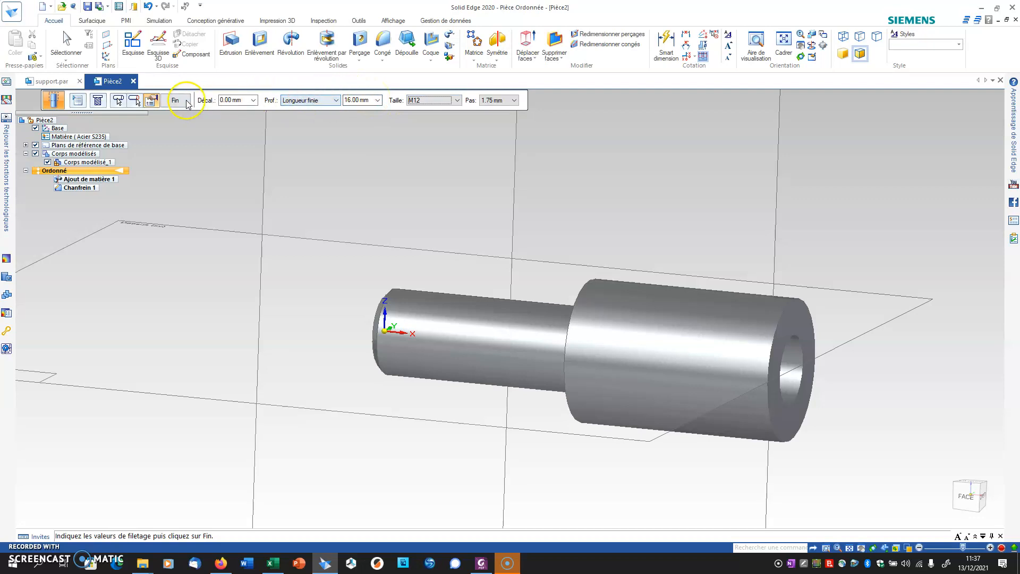
click(180, 100)
click(181, 111)
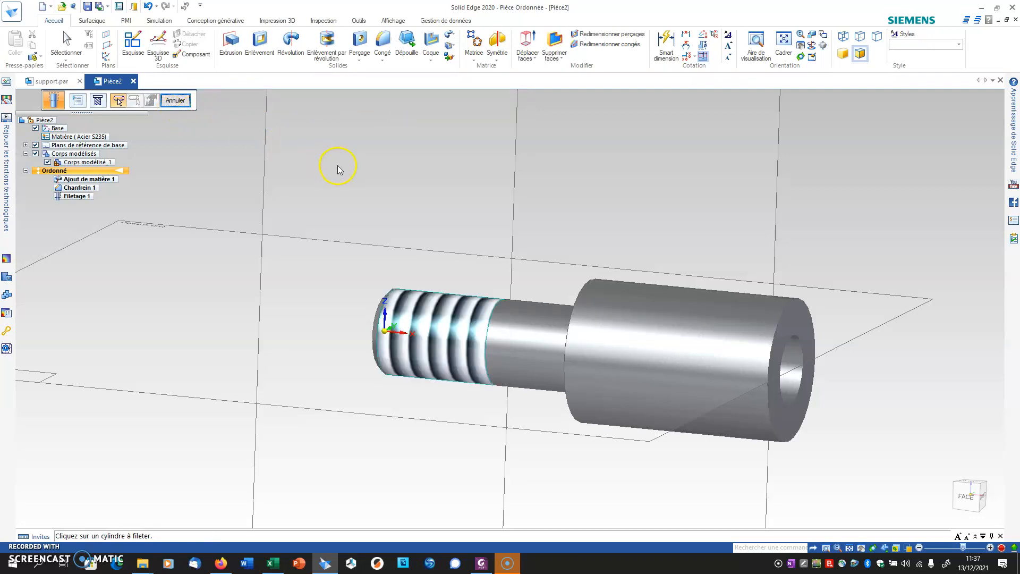
Chamfer the larger cylinder's outer circular edge at the shoulder facing the threaded shank with a 4 mm setback
middle_drag(394, 186, 386, 197)
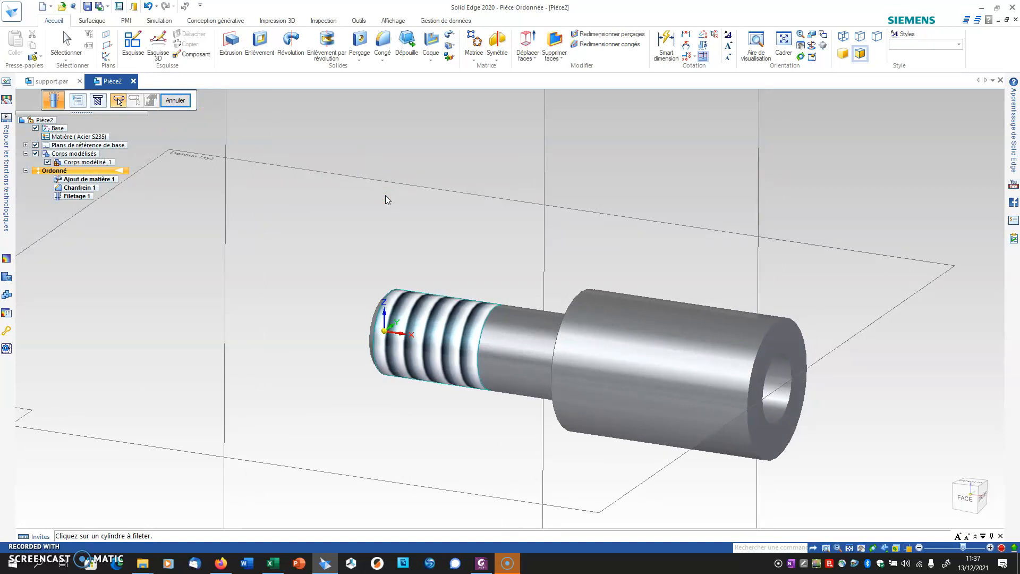
click(381, 61)
click(388, 78)
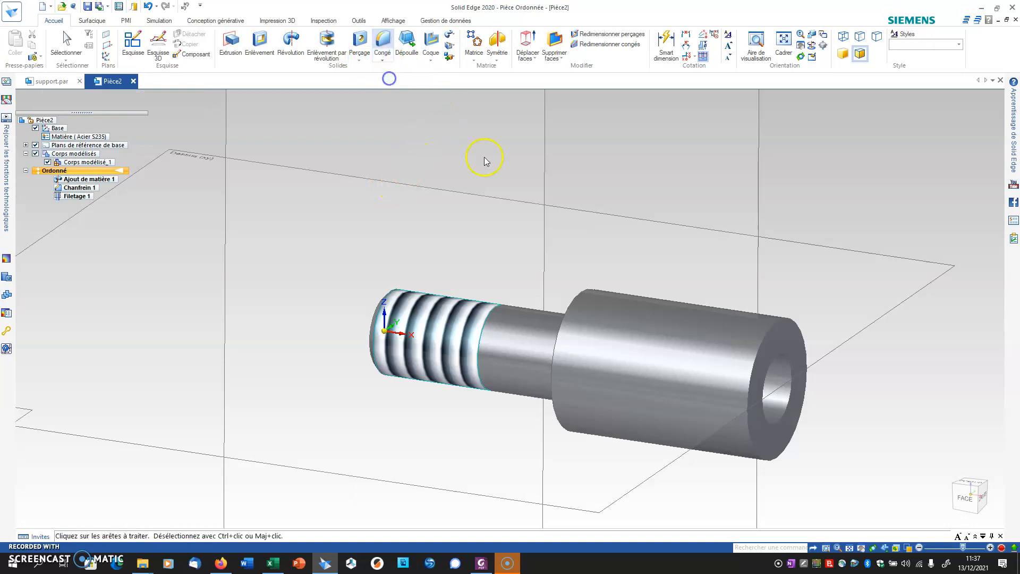
click(585, 290)
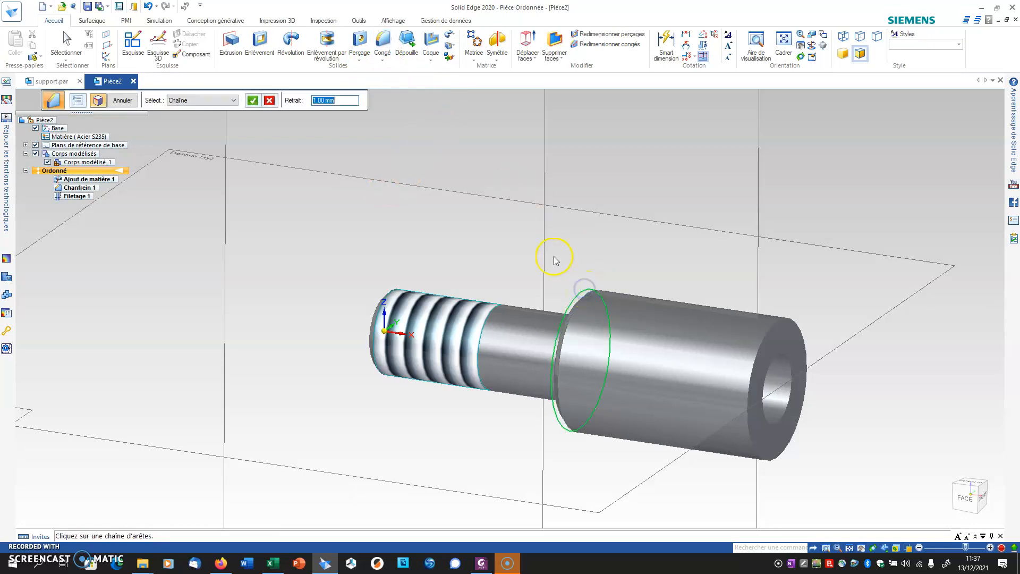
text(4)
key(Return)
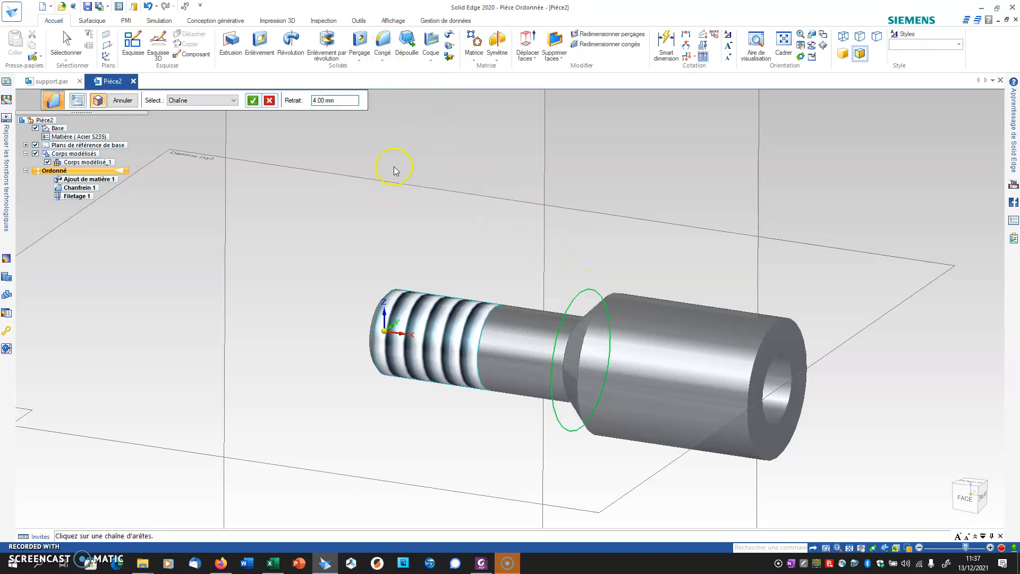
click(248, 106)
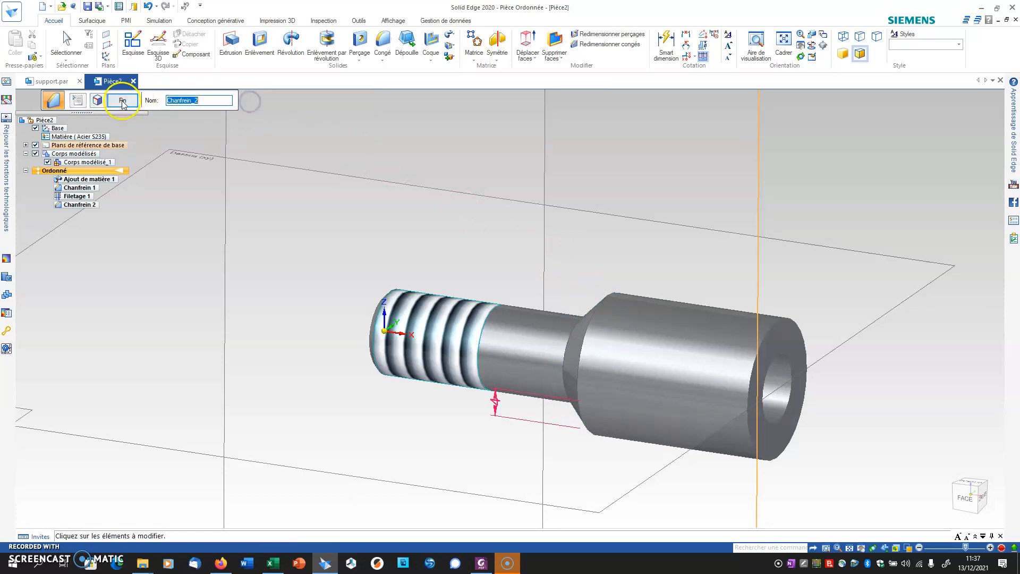
Round the outer edge and the bore edge on the larger cylinder's free end face with a 2.5 mm radius
middle_drag(353, 273, 377, 250)
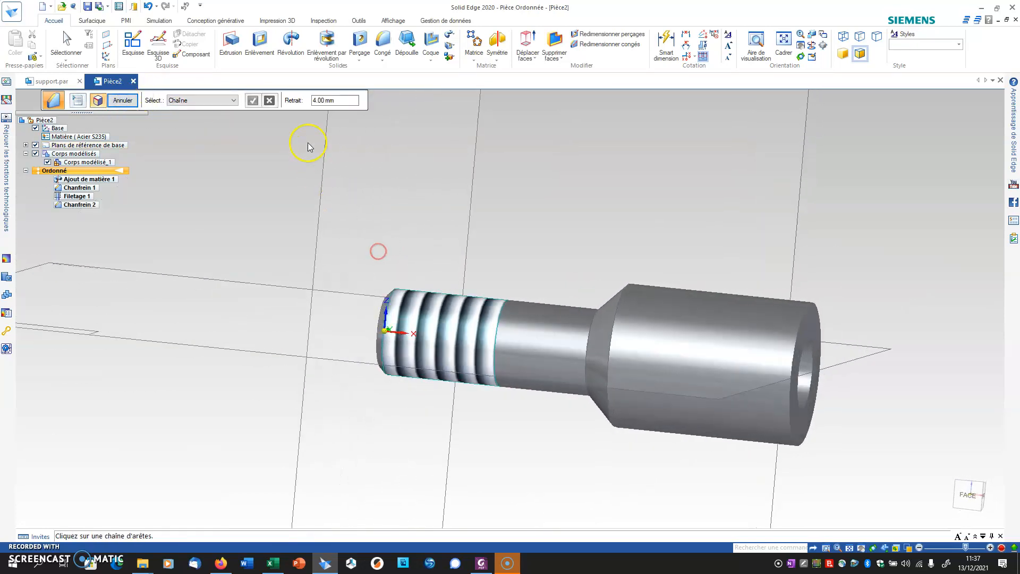
click(383, 53)
click(397, 68)
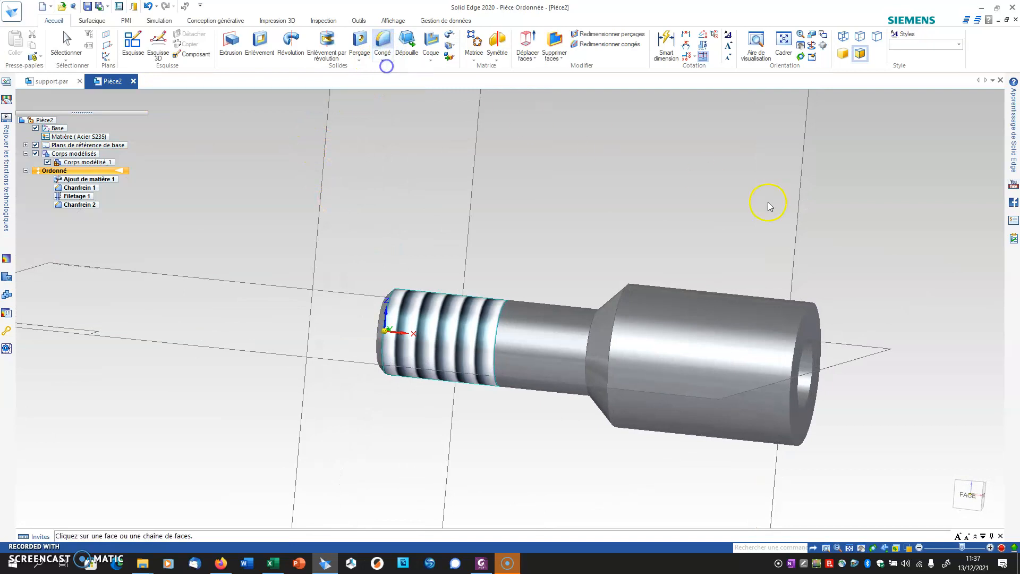
click(816, 304)
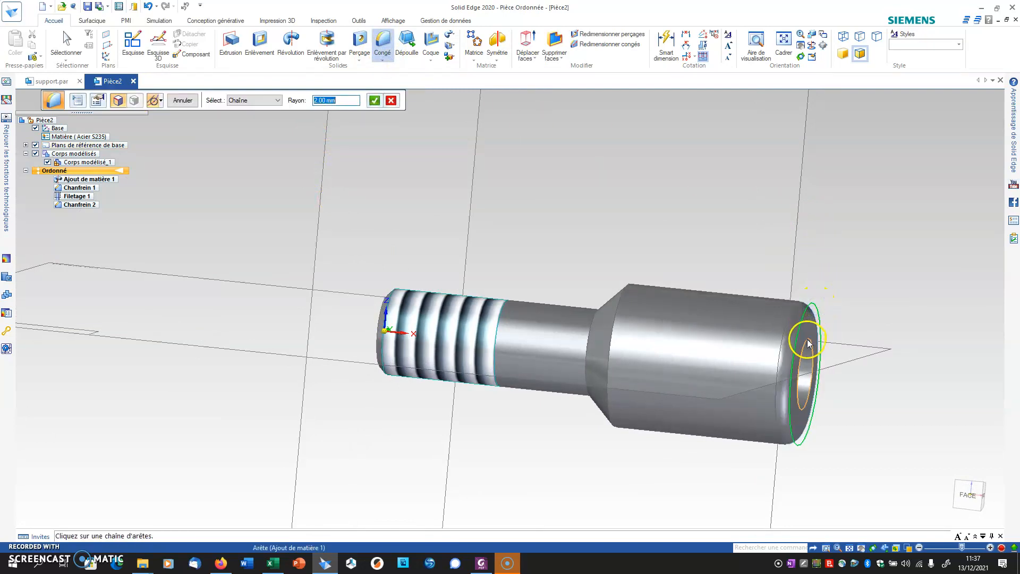
text(2.5)
key(Return)
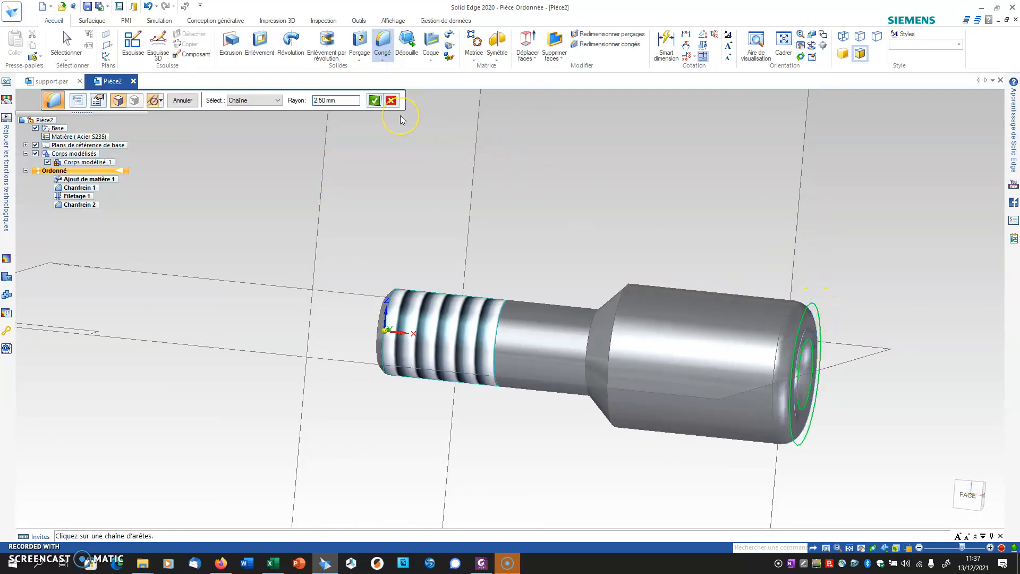
click(374, 100)
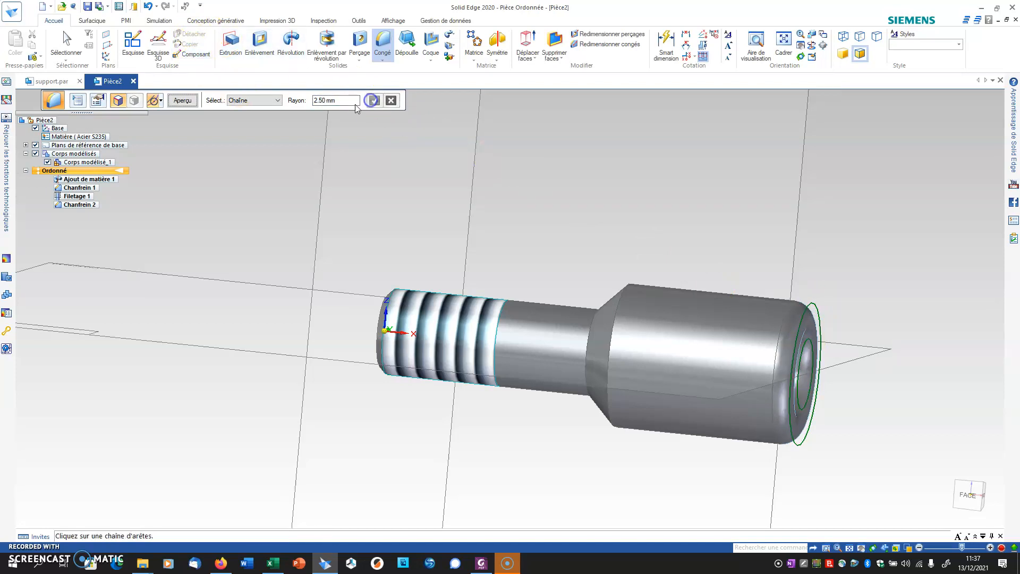
click(182, 100)
click(182, 100)
Save the revolved part as bougeoir in the demo_eval_SE folder
middle_drag(319, 149, 359, 113)
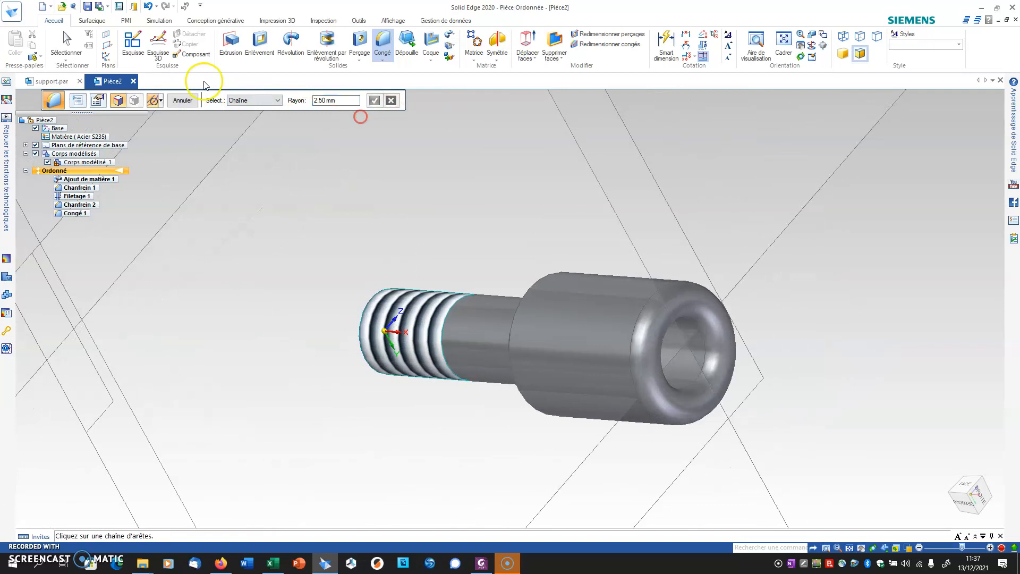
click(87, 9)
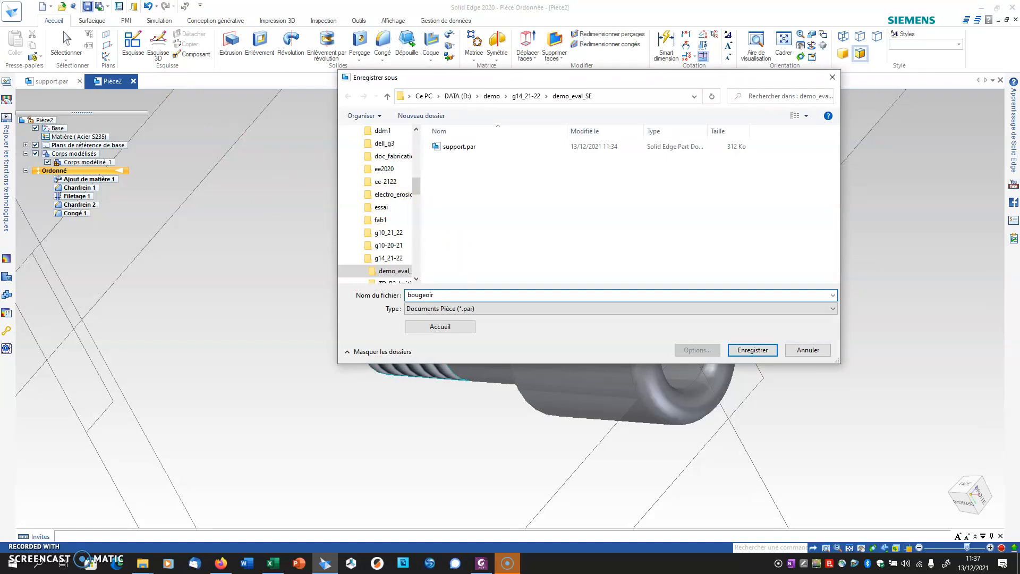
text(bougeoir)
key(Return)
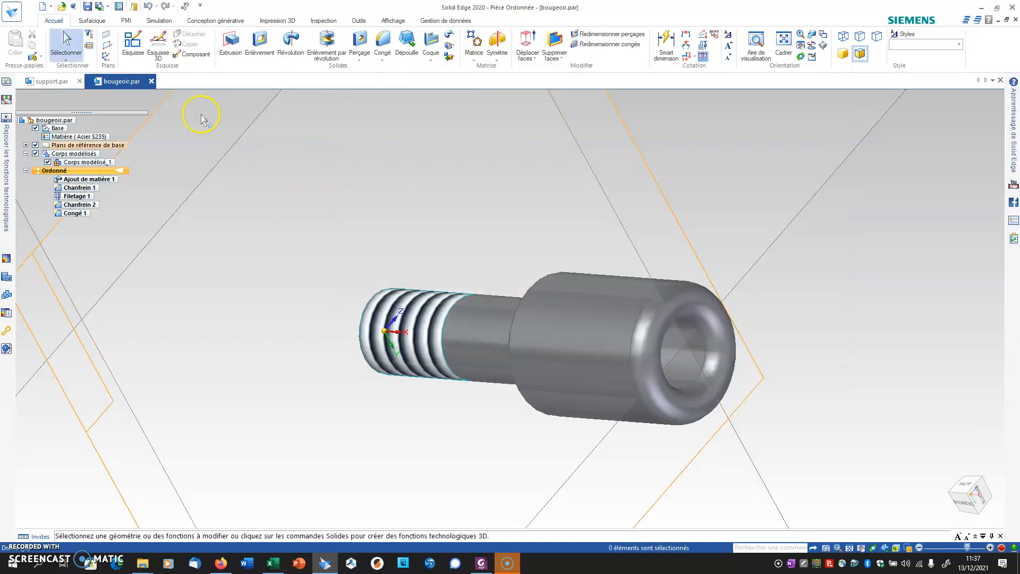
Create a new assembly from the support.par model and save it as bougeoir.asm in the demo_eval_SE folder
click(51, 81)
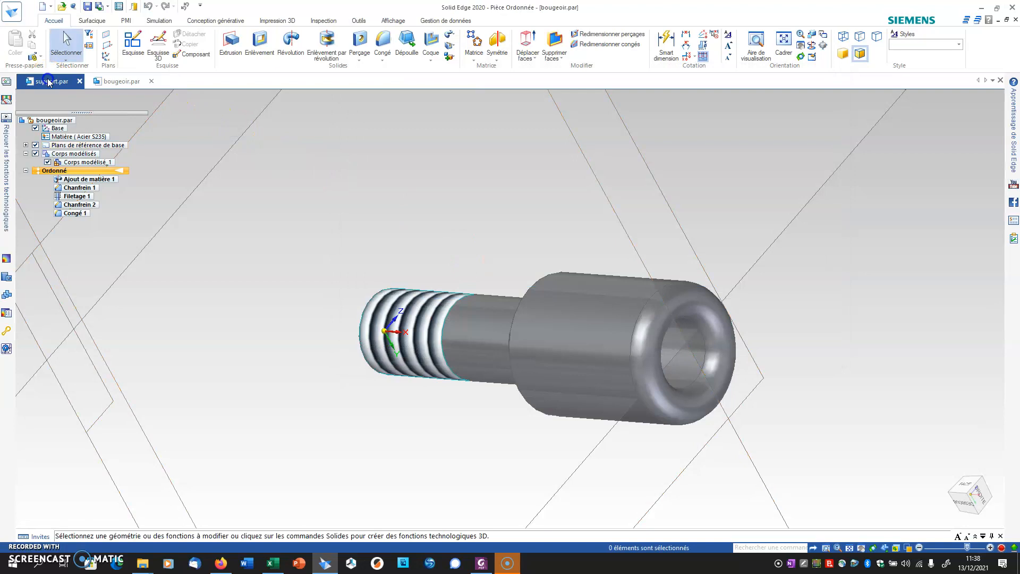
click(12, 13)
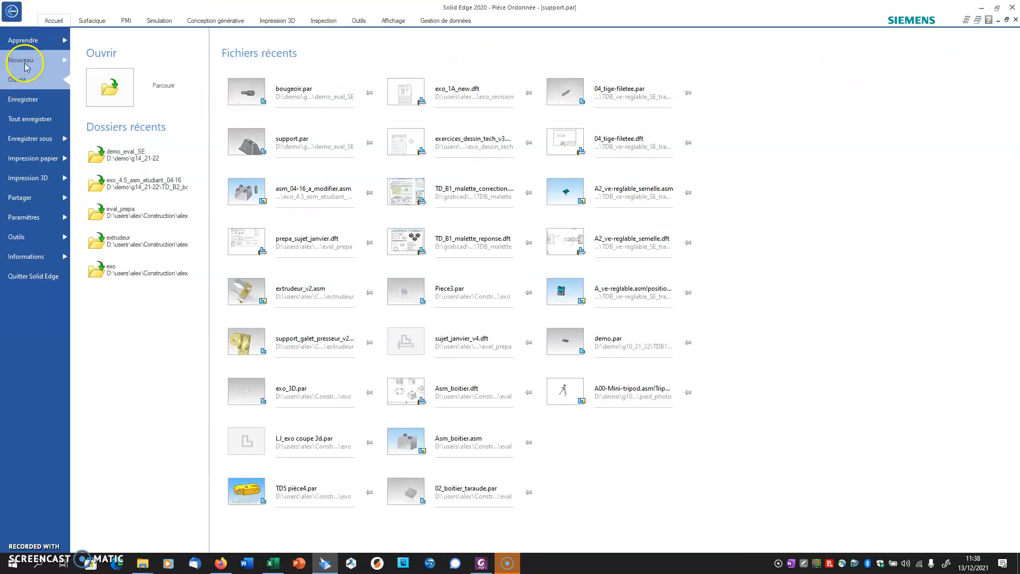
click(22, 60)
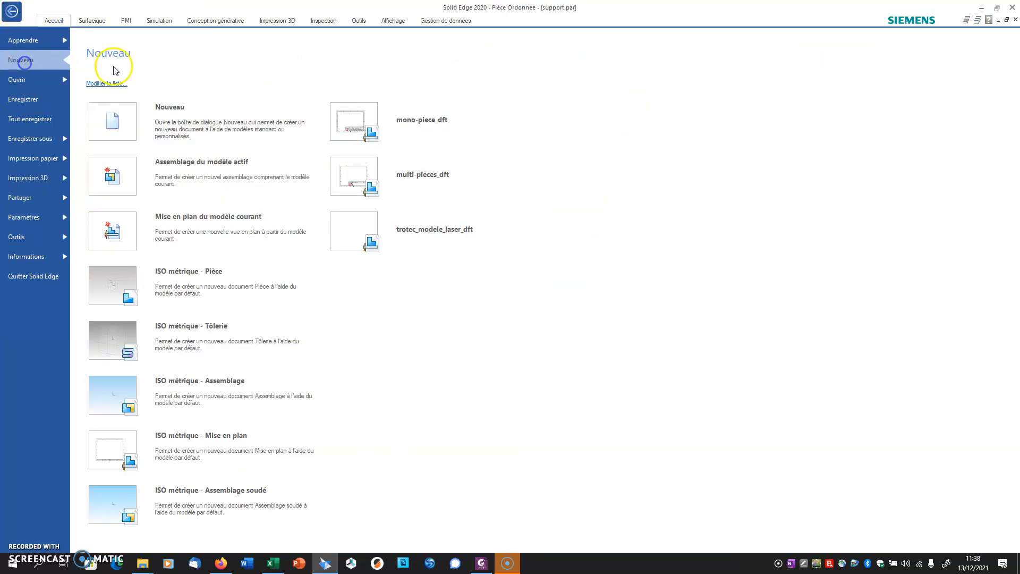
click(159, 175)
click(497, 308)
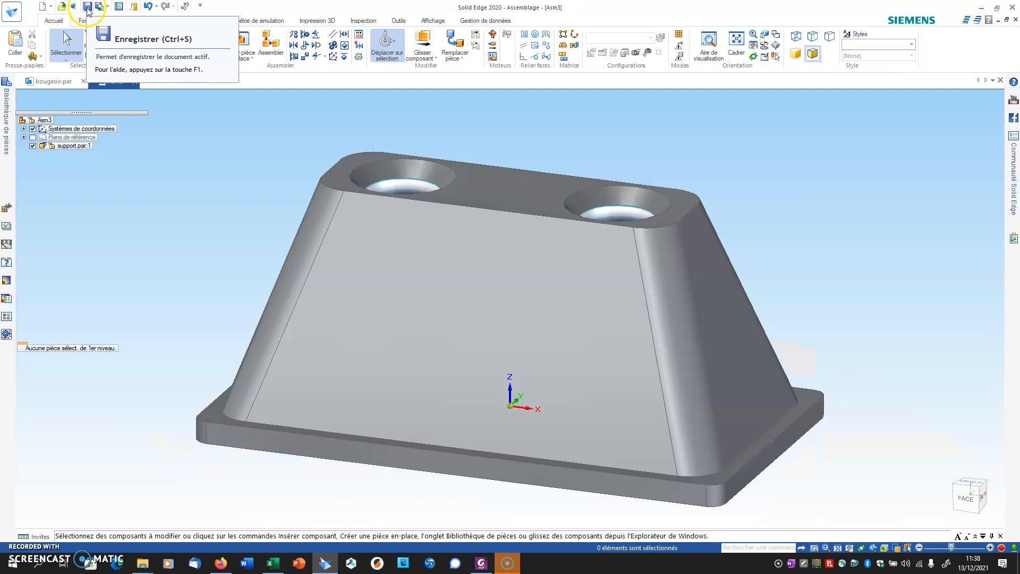
click(87, 7)
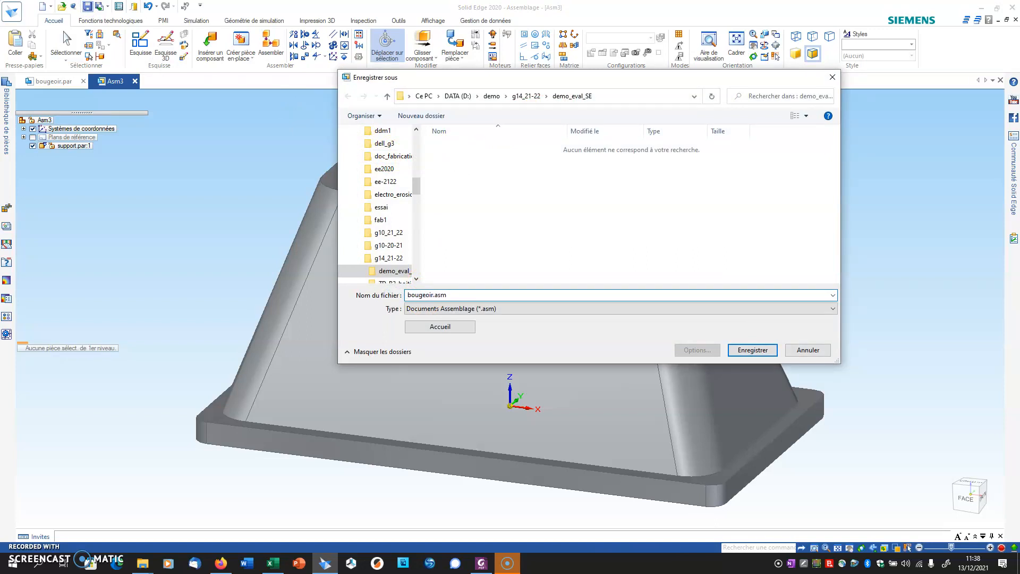
key(Return)
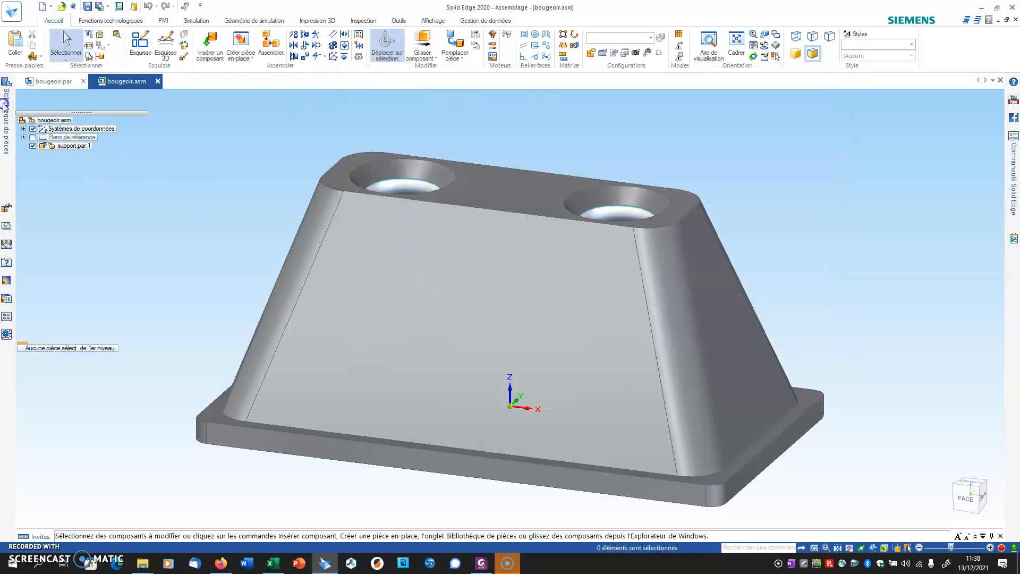
Insert bougeoir.par from the parts library's demo_eval_SE folder into the assembly, beside the support
click(5, 104)
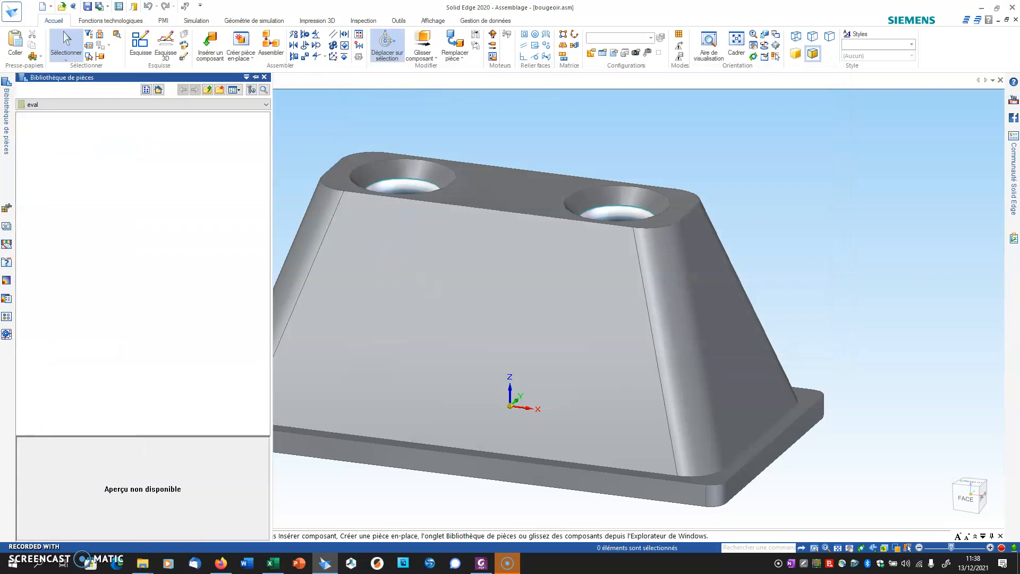
click(159, 90)
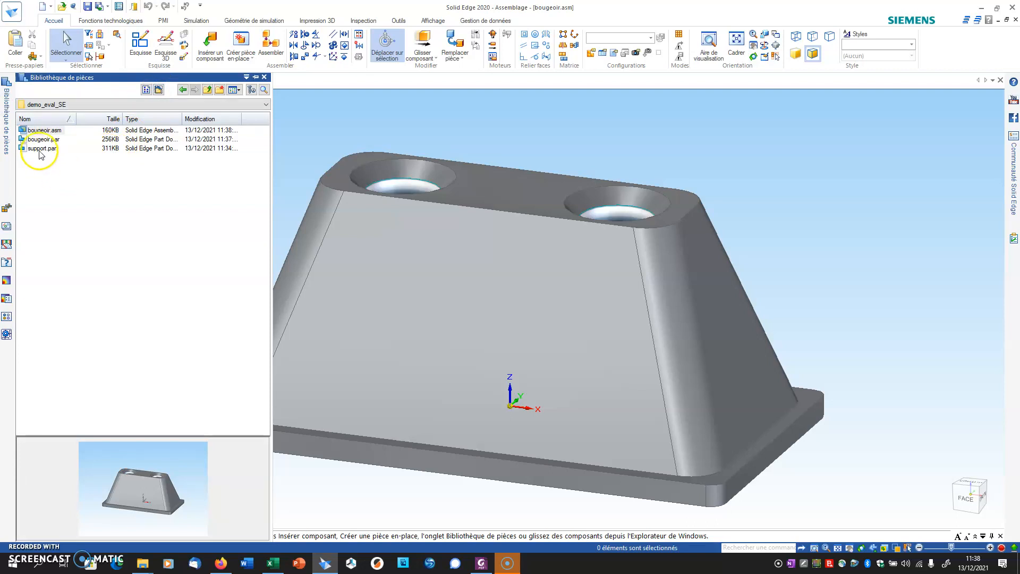
drag(38, 142, 819, 141)
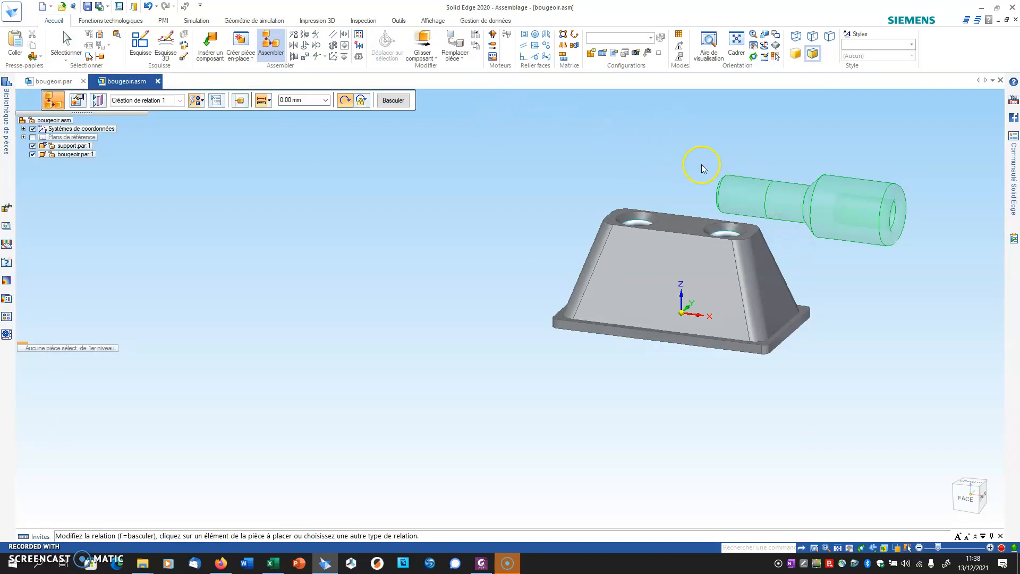
Align bougeoir.par's threaded shank with the support's threaded hole nearest the +X end and flip it so the thread points down
click(744, 194)
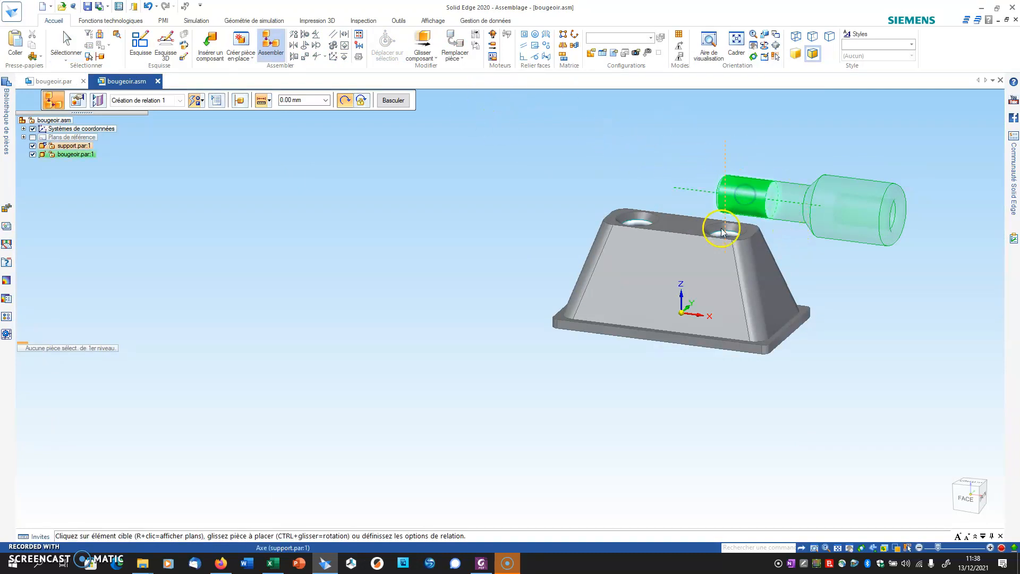
middle_drag(721, 230, 722, 254)
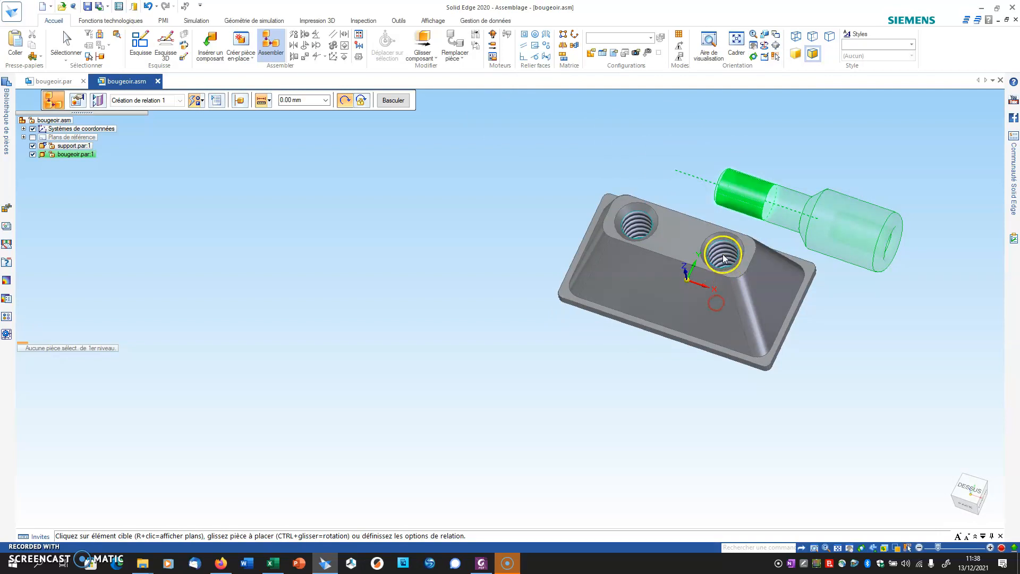
click(722, 255)
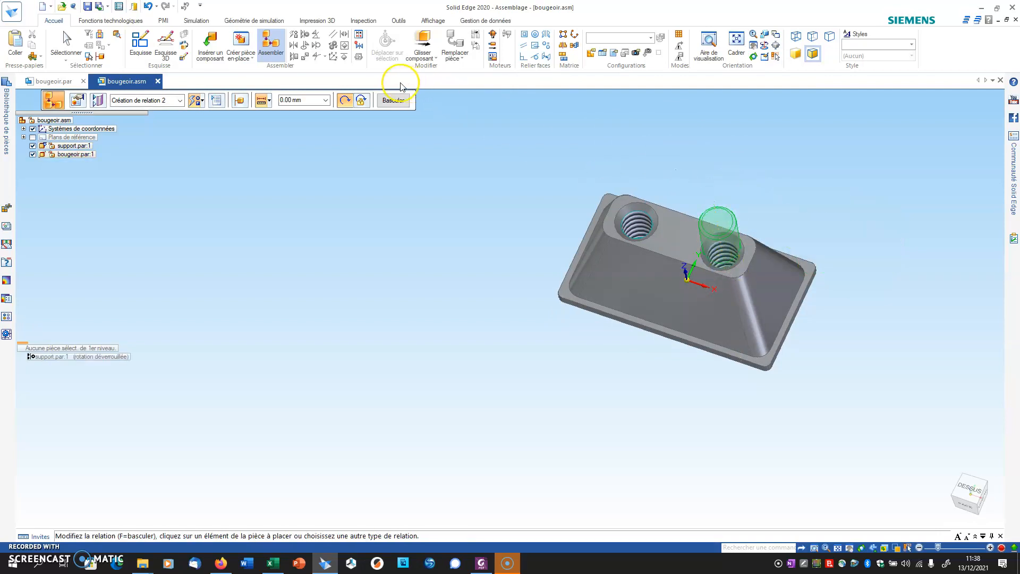
click(395, 101)
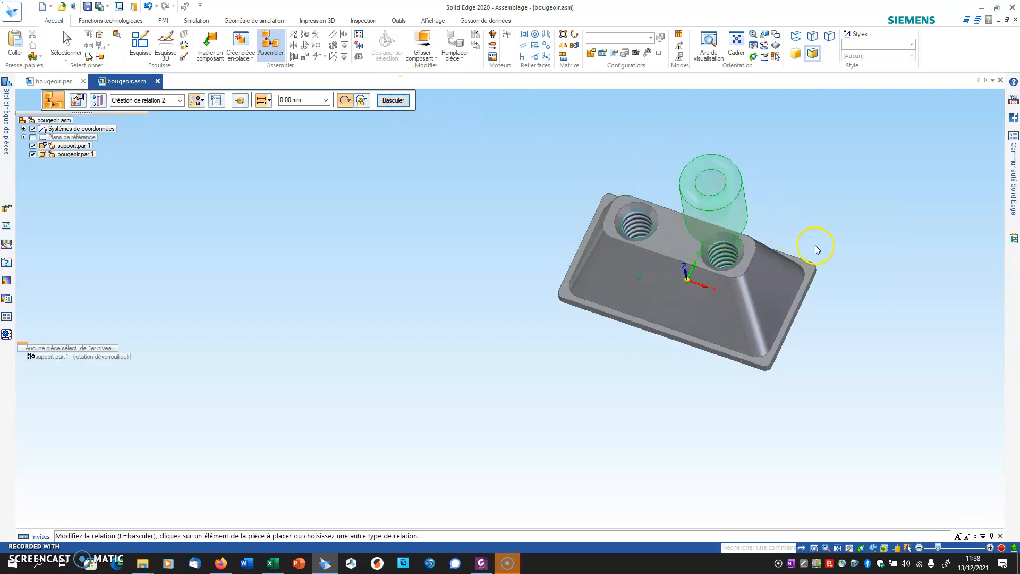
Slide bougeoir.par upward along the hole axis until it is clear of the support, and end its placement
middle_drag(817, 250, 846, 175)
drag(743, 195, 764, 121)
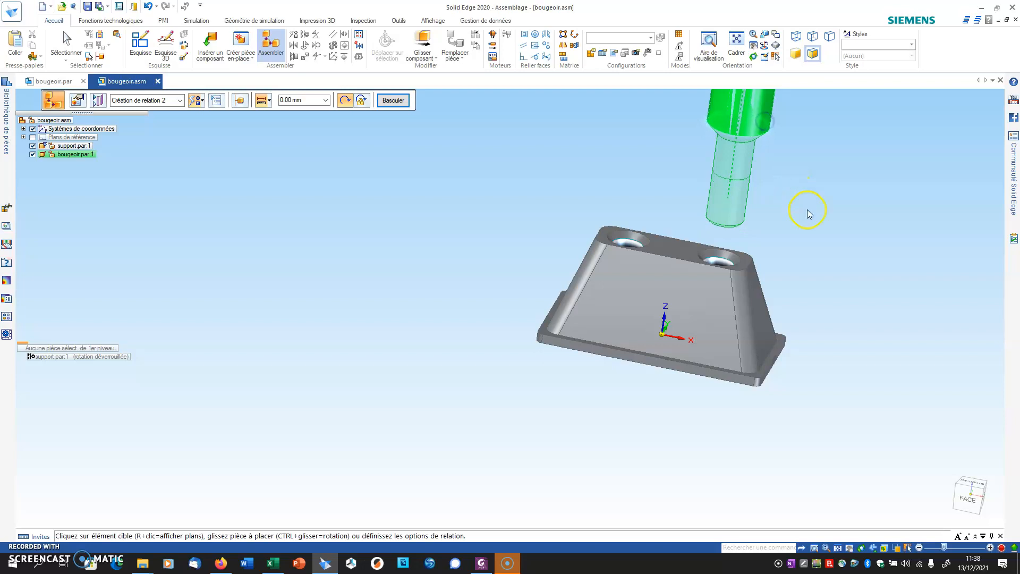
key(Escape)
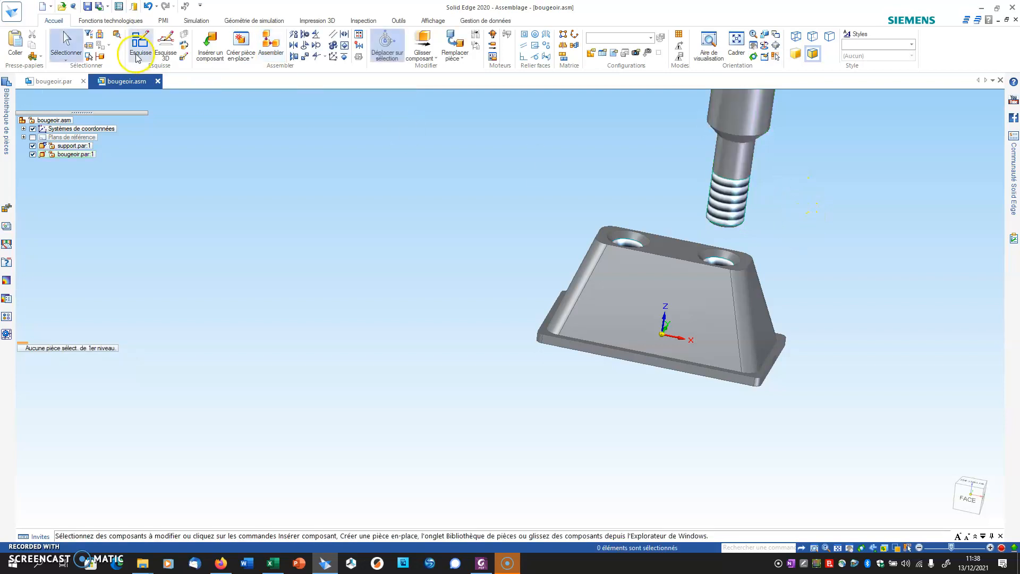
click(66, 39)
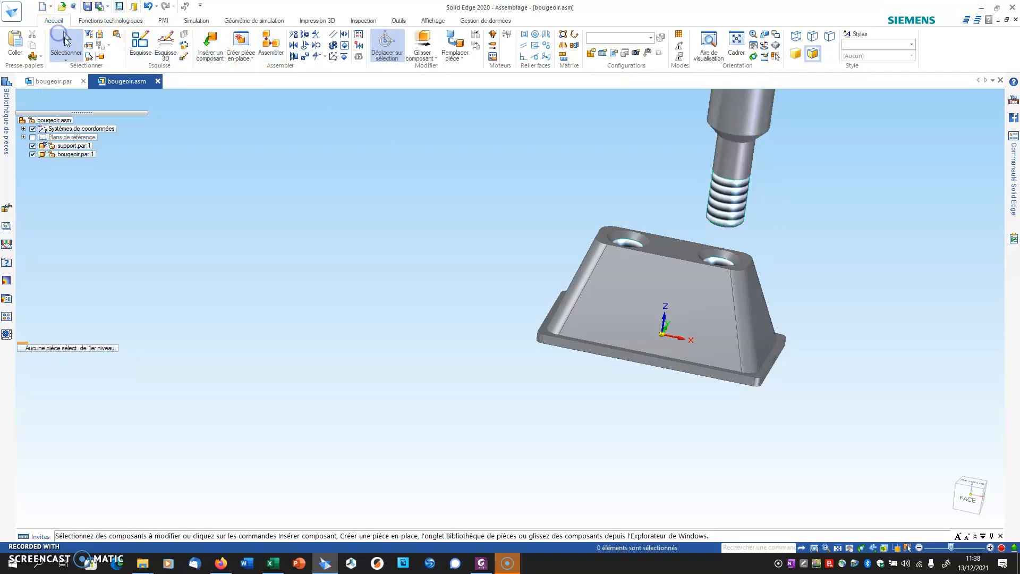
Mate the flat end face of bougeoir.par's threaded shank with the support's top face at a 0 mm offset
click(271, 45)
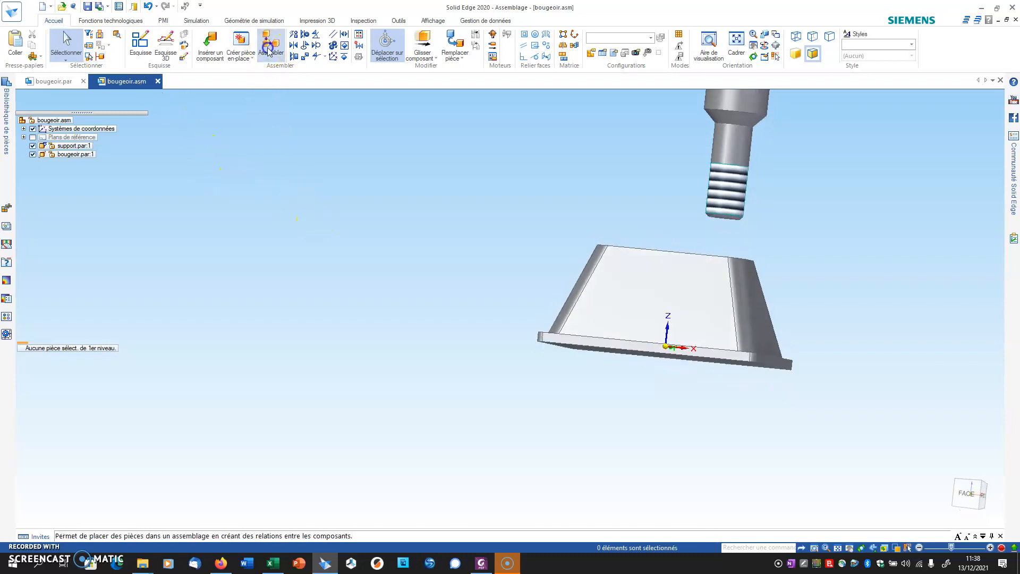
scroll(722, 233, up, 5)
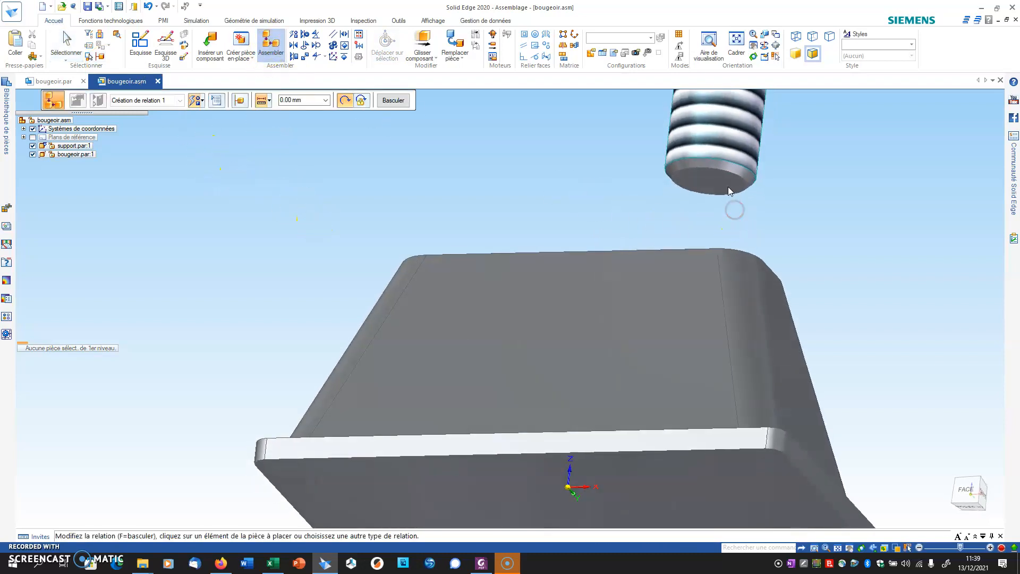
click(728, 186)
middle_drag(728, 189, 779, 312)
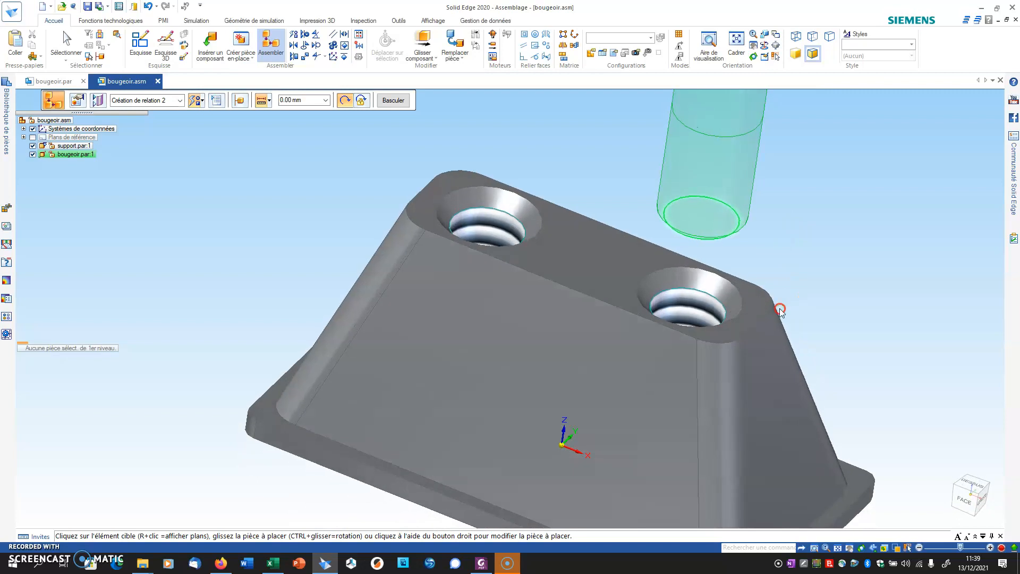
click(621, 245)
middle_drag(537, 269, 542, 324)
key(Escape)
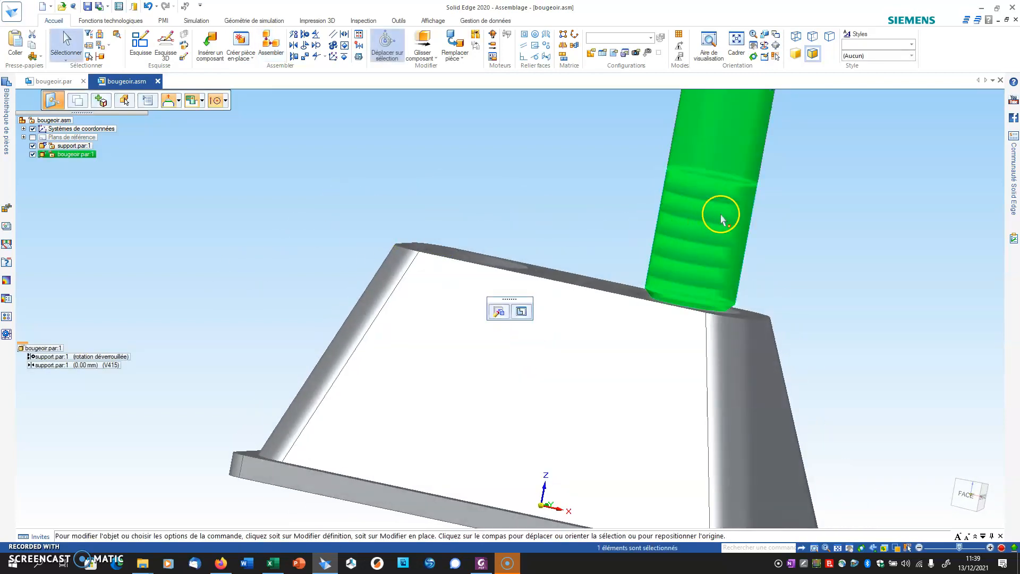
Set the offset of the mate between bougeoir.par's shank end face and the support's top face to -20 mm, and save the assembly
click(72, 154)
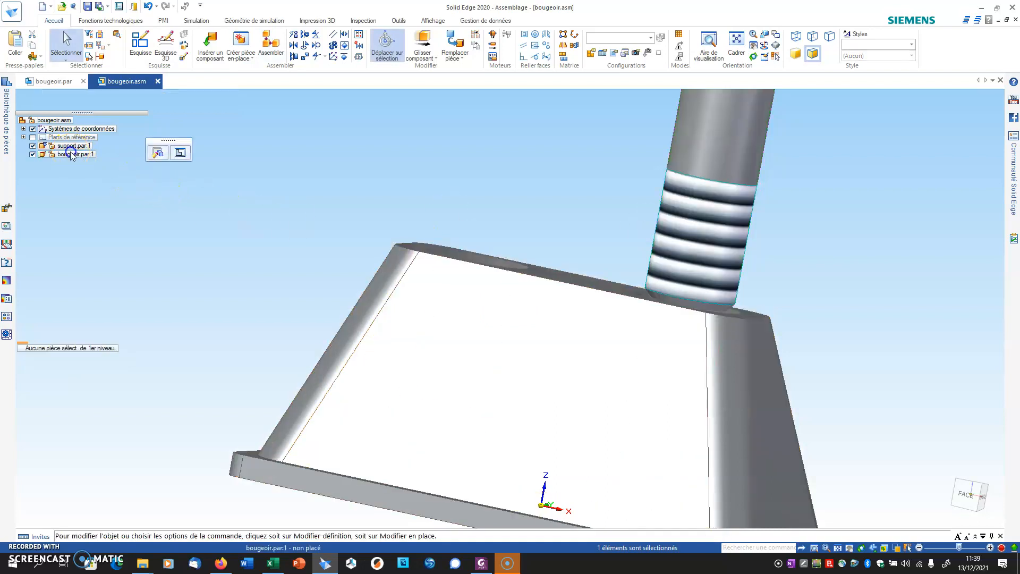
click(47, 365)
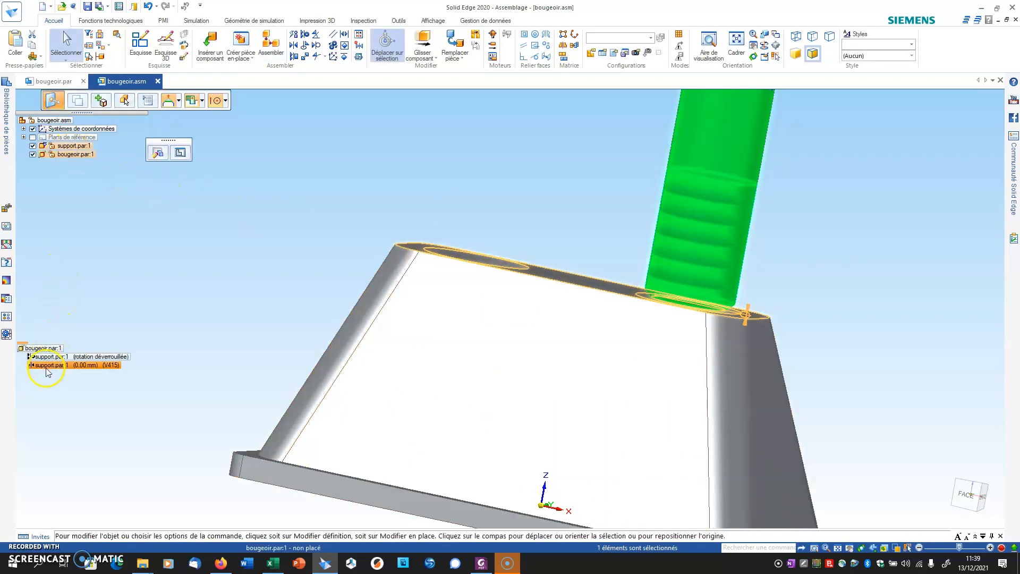
click(58, 371)
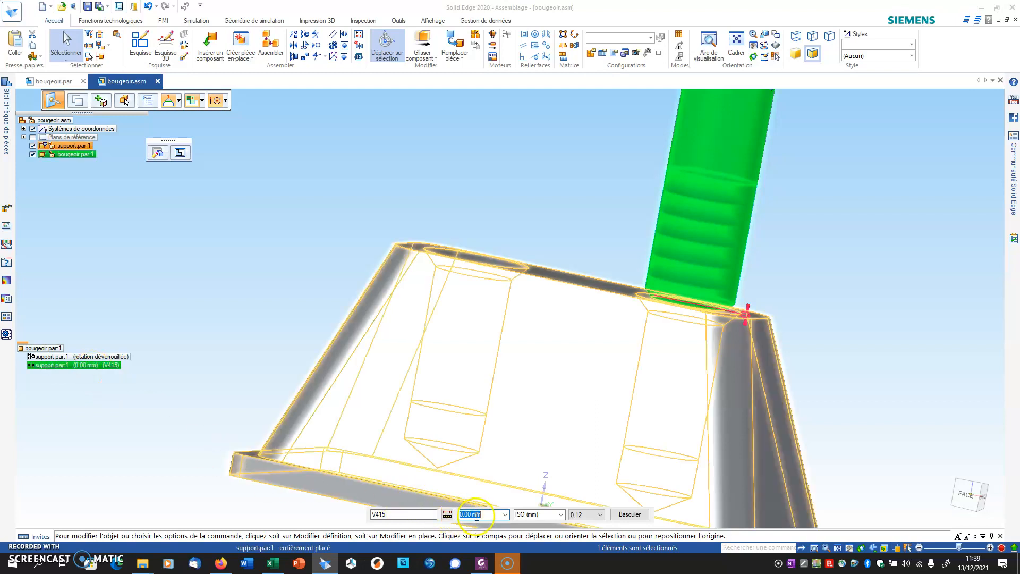
text(20)
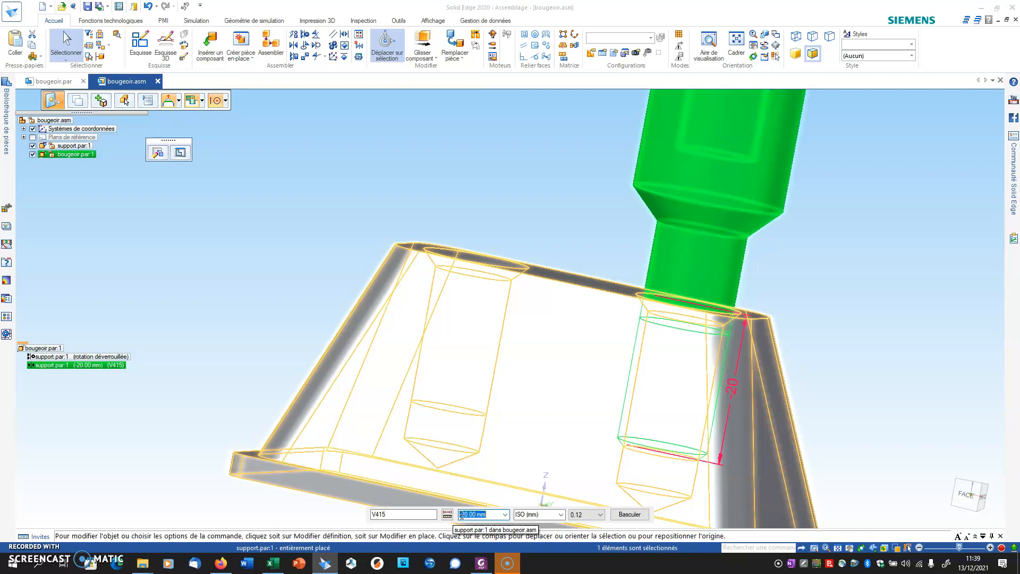
click(332, 262)
middle_drag(435, 180, 410, 207)
scroll(409, 208, down, 3)
middle_drag(324, 278, 367, 191)
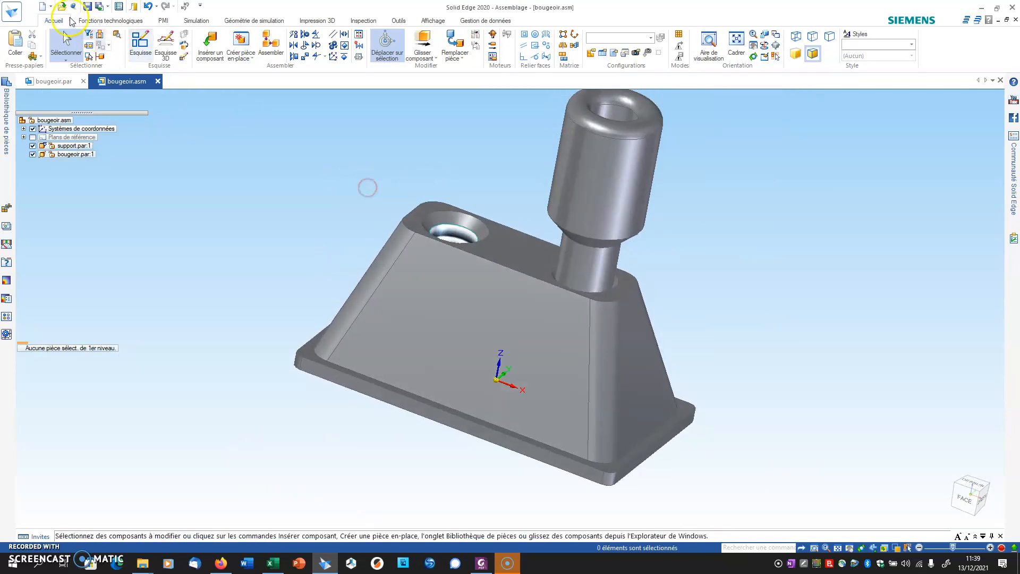
click(88, 6)
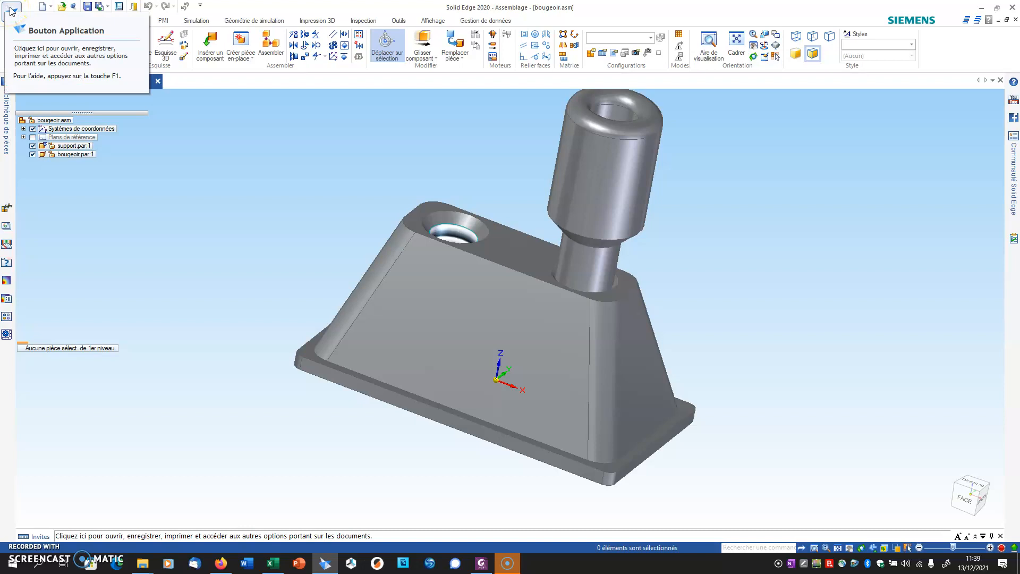
click(509, 566)
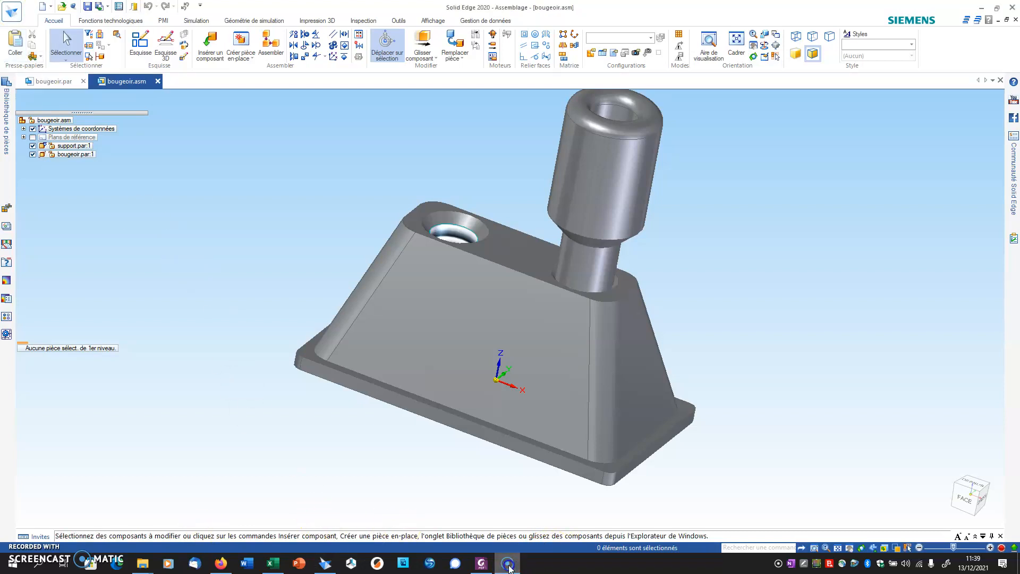
click(503, 527)
mouse_move(717, 401)
middle_down()
mouse_move(692, 390)
mouse_move(692, 346)
mouse_move(705, 402)
middle_up()
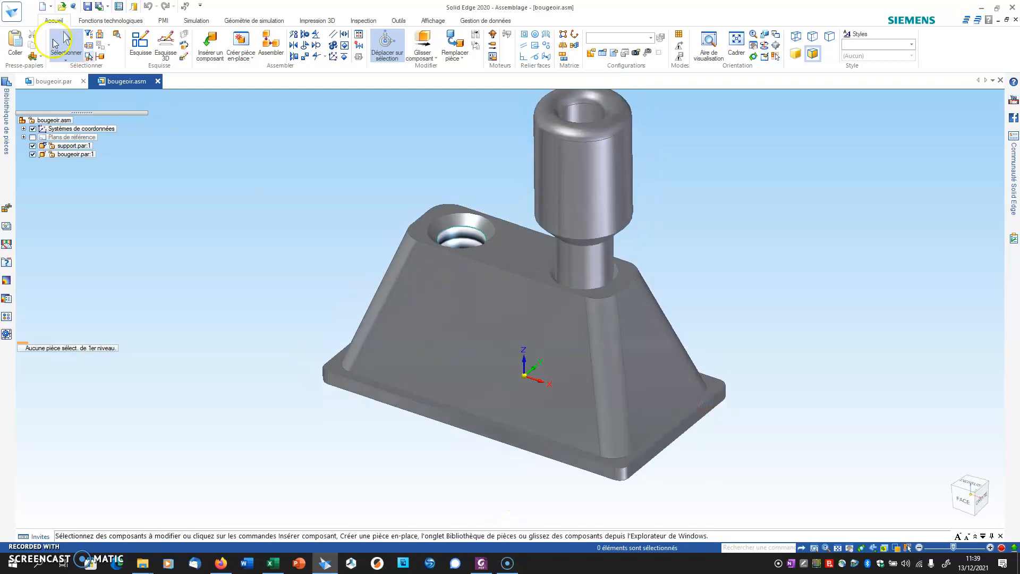
Create a drawing of the current assembly from the iso metric draft.dft template, with the drawing view creation wizard enabled
click(12, 11)
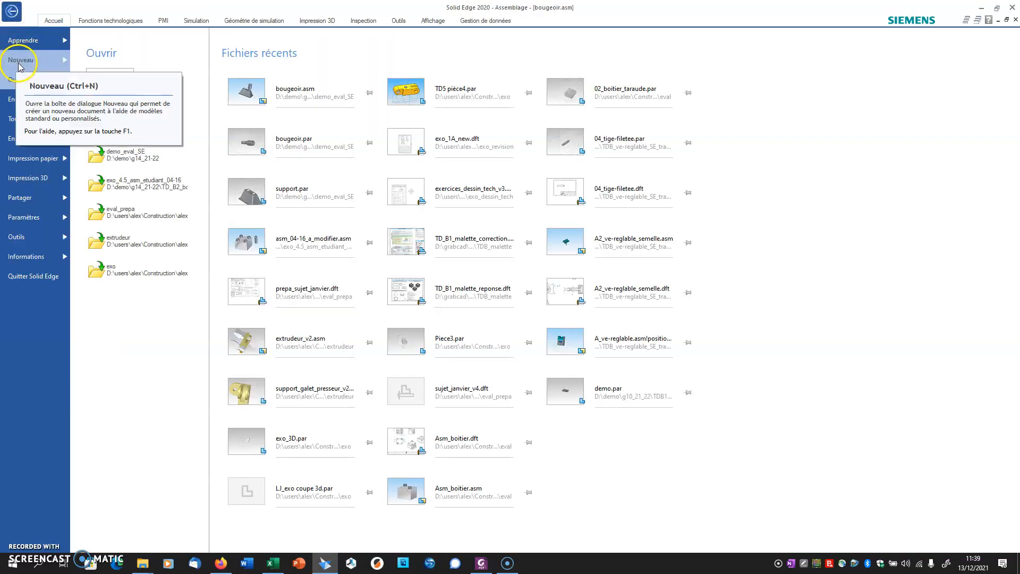
click(19, 61)
click(178, 219)
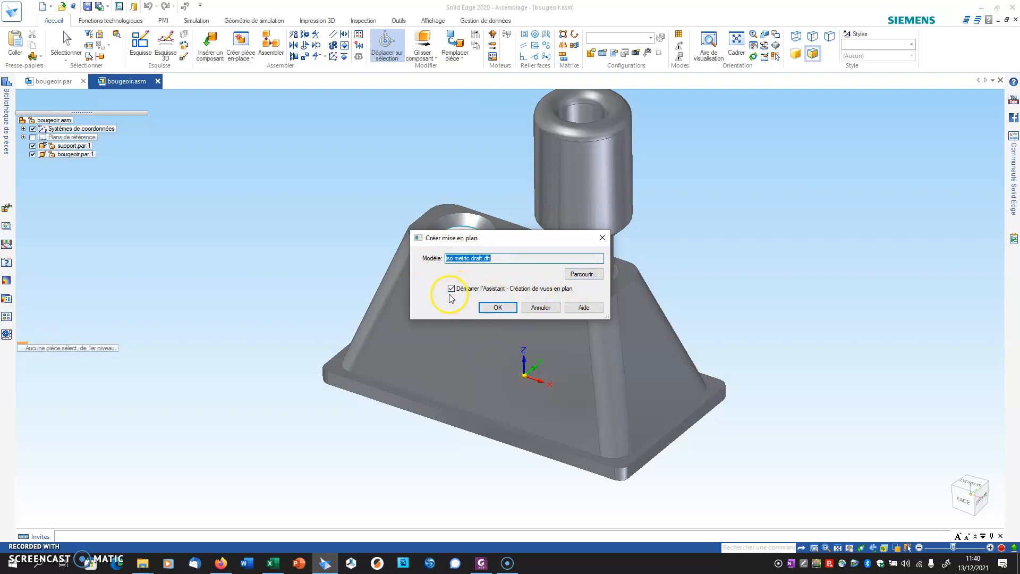
click(496, 308)
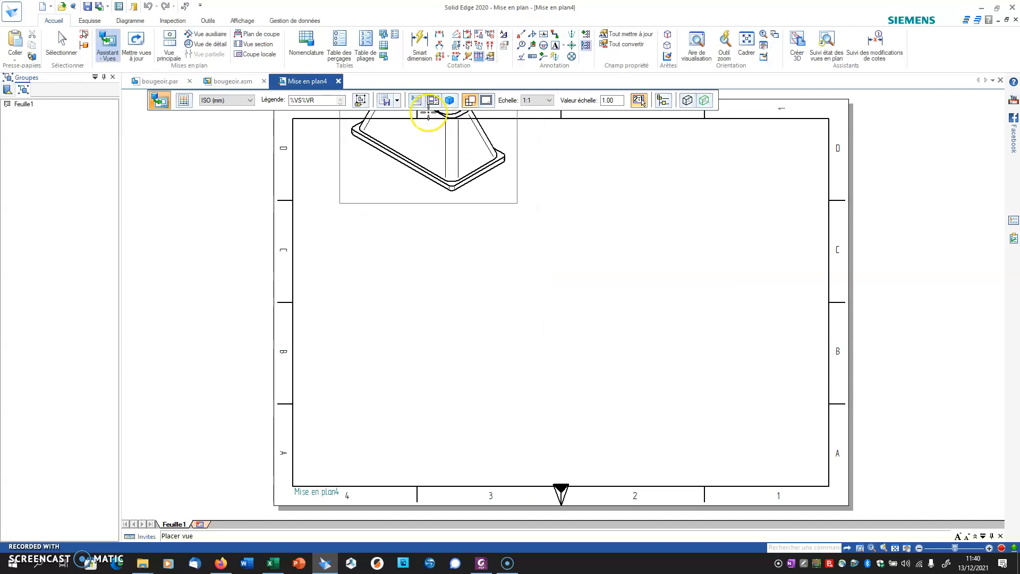
Define the primary view with a custom front orientation and add the top, side and isometric views to the drawing layout
click(431, 106)
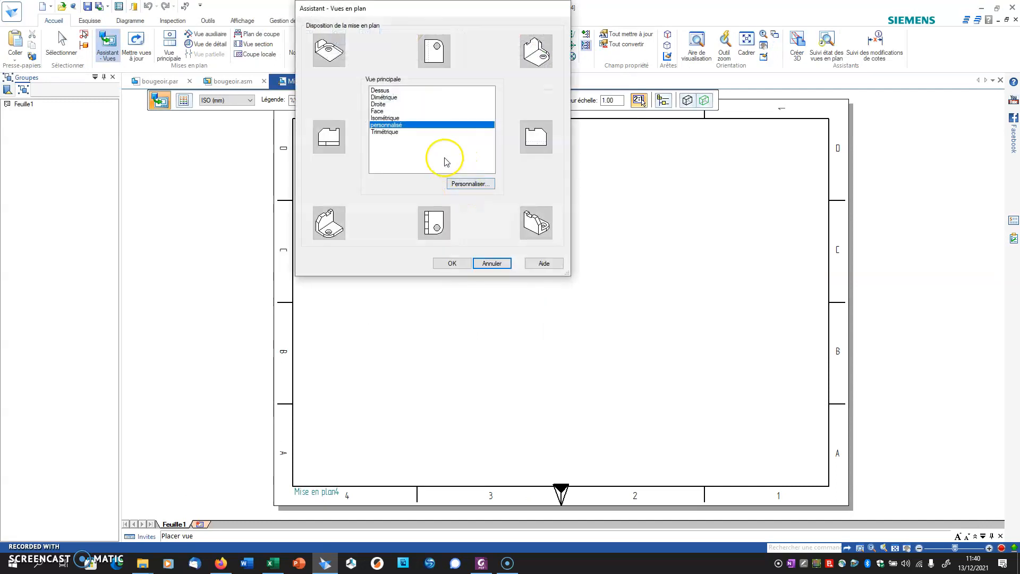
click(463, 183)
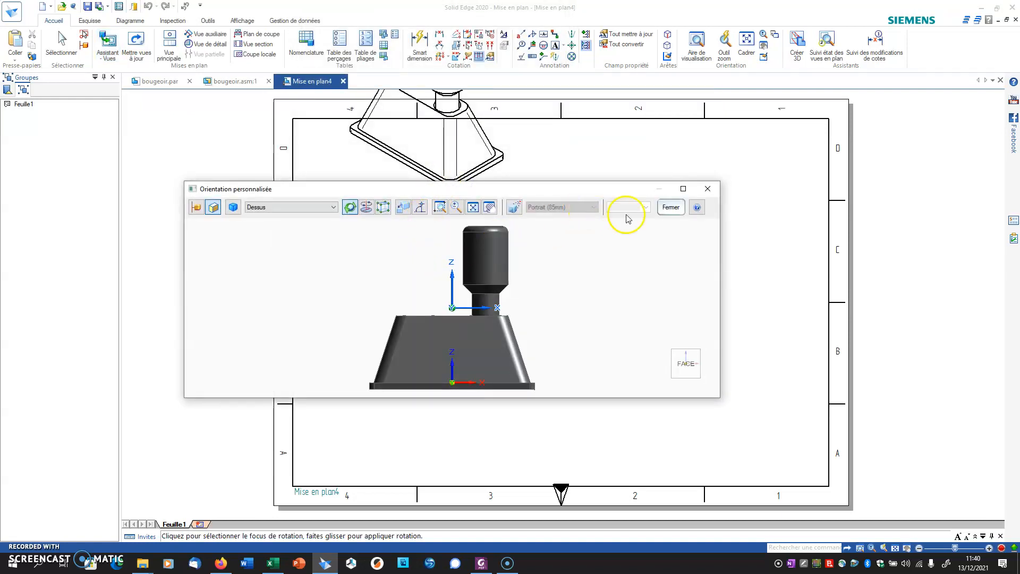
click(671, 208)
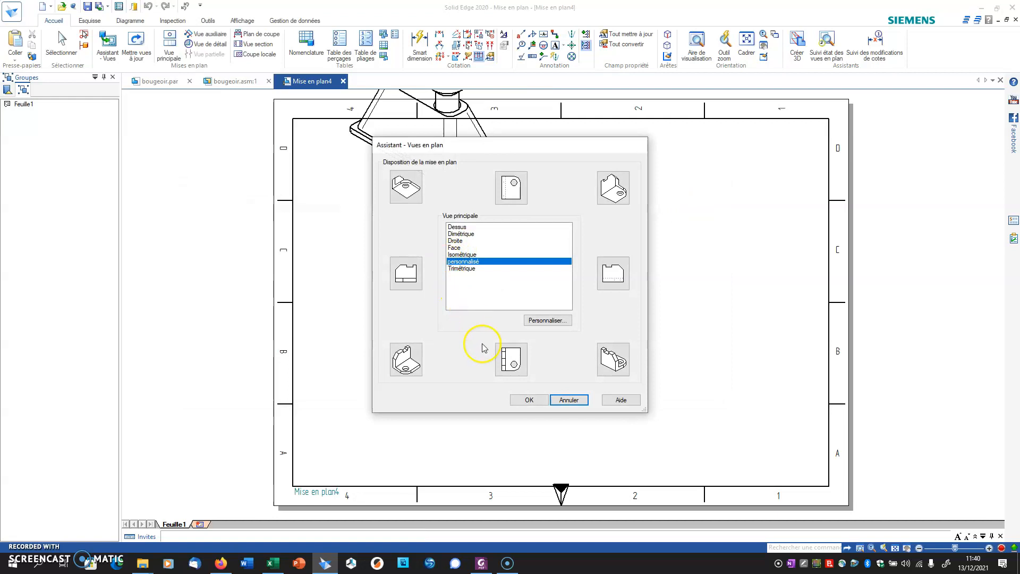
click(505, 362)
click(613, 273)
click(613, 357)
click(529, 399)
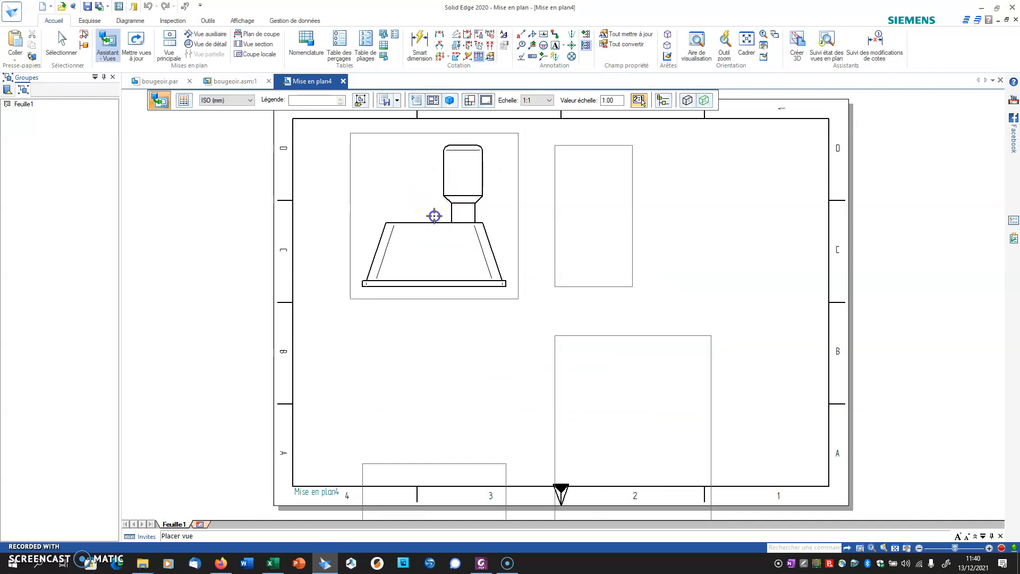
Place the four views on the sheet, bringing the top view closer beneath the front view and the isometric view inside the frame
click(434, 217)
drag(435, 462, 435, 357)
drag(627, 439, 697, 376)
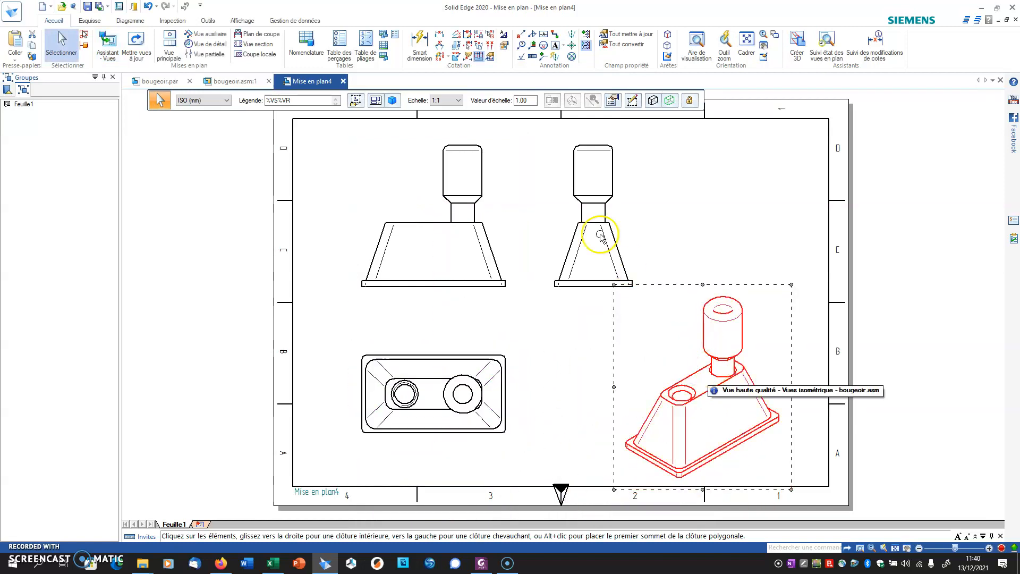
Set the isometric view's scale to 1:2 and move it beneath the side view
click(453, 100)
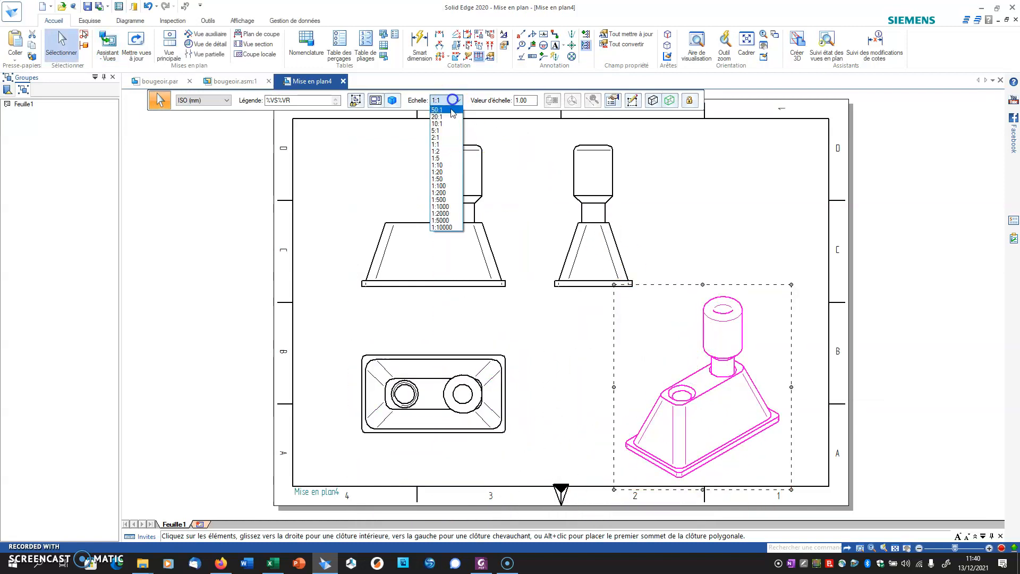
click(444, 150)
click(714, 294)
drag(692, 393, 617, 380)
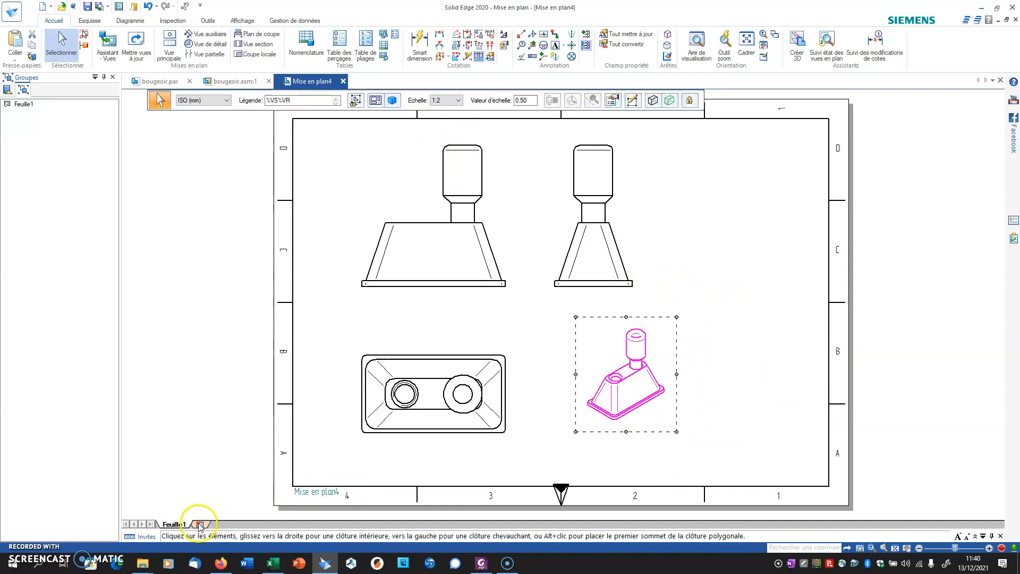
Set the background sheet of Feuille1 to A4H+C
right_click(174, 525)
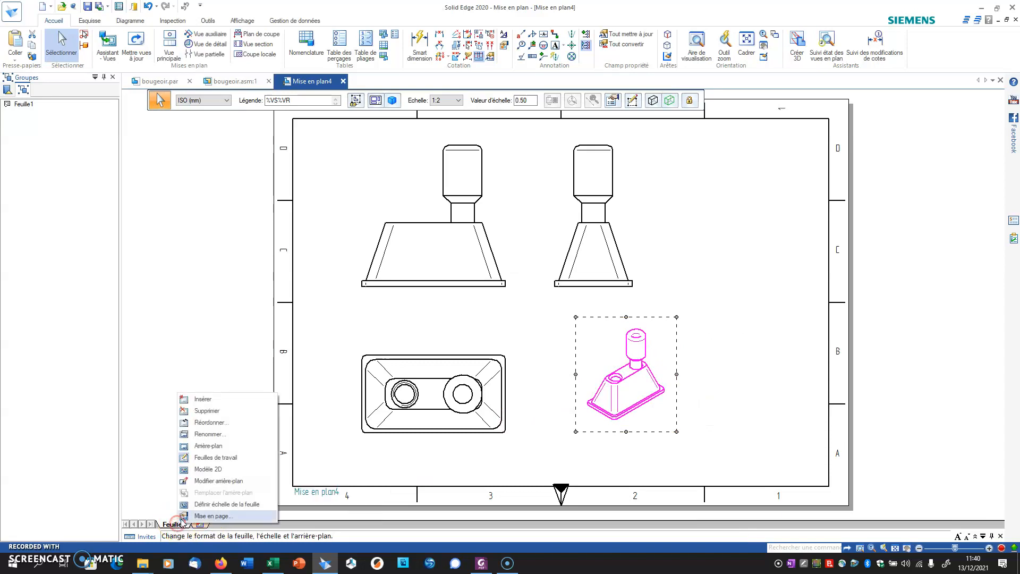
click(186, 519)
click(479, 233)
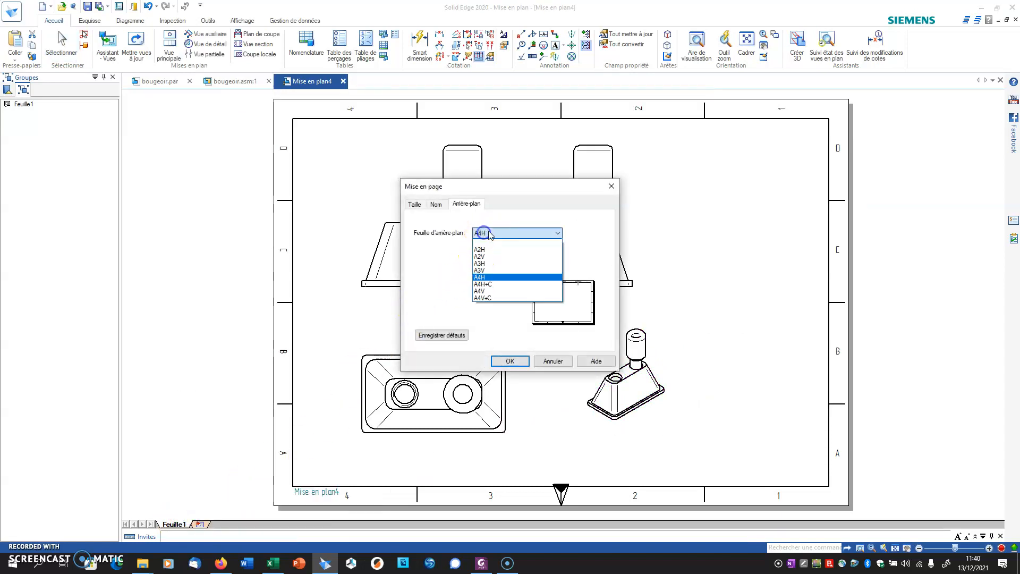
click(487, 287)
click(510, 360)
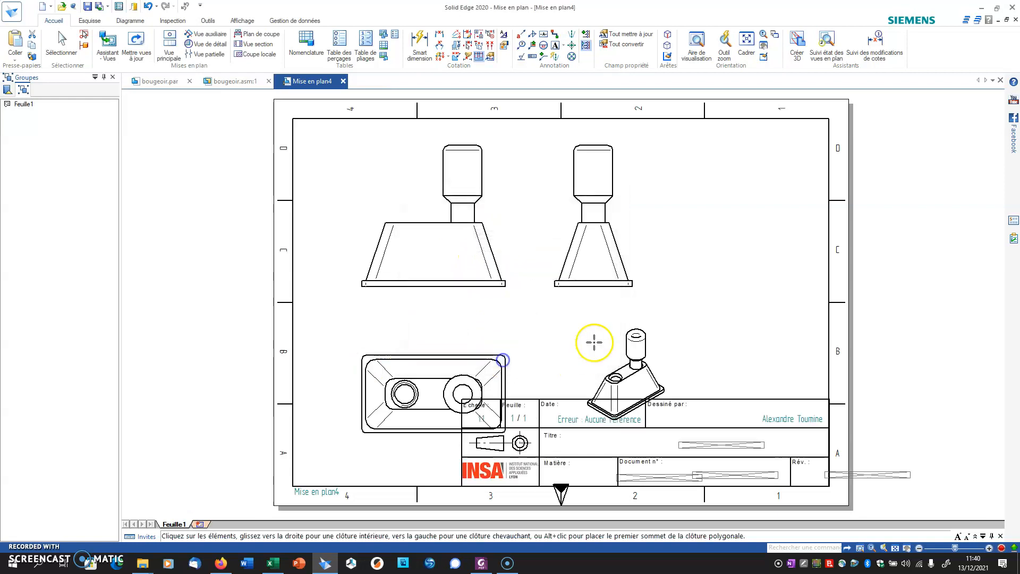
Move the front, top and isometric views upward so that all views are clear of the title block
click(591, 342)
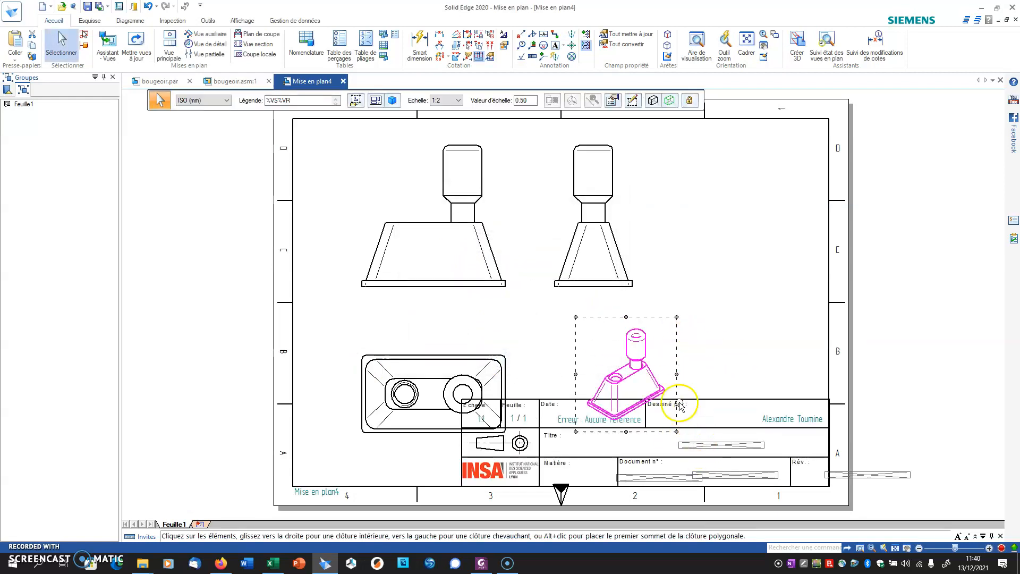
drag(424, 348, 425, 324)
drag(629, 376, 644, 340)
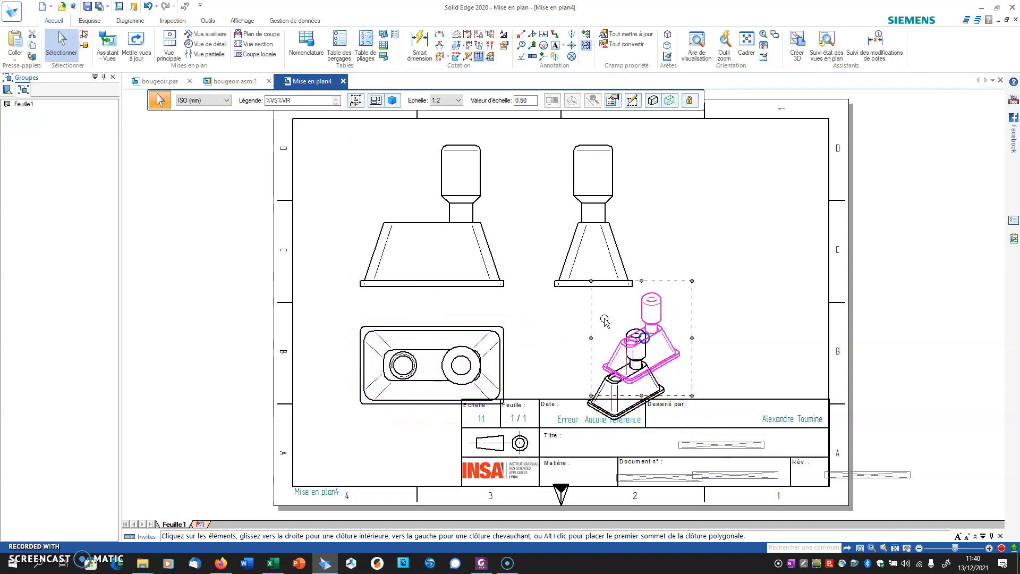
click(440, 274)
drag(439, 277, 437, 271)
mouse_move(401, 329)
mouse_down()
mouse_move(389, 305)
mouse_move(396, 312)
mouse_up()
In bougeoir.asm's file properties, set the title to "Nom de la pièce" and the subject to "bougeoir", and return to the drawing
click(234, 81)
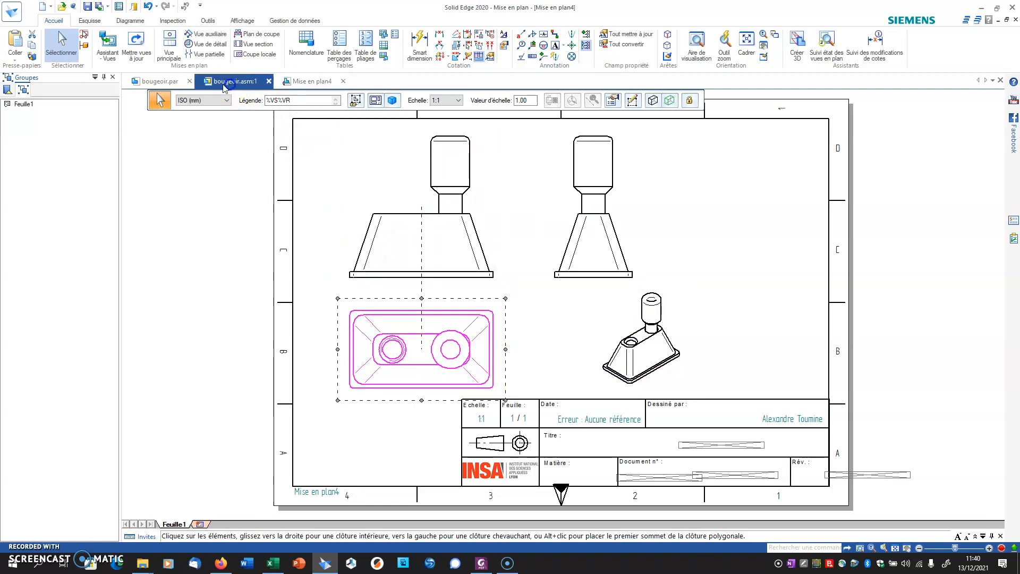
click(12, 11)
click(26, 257)
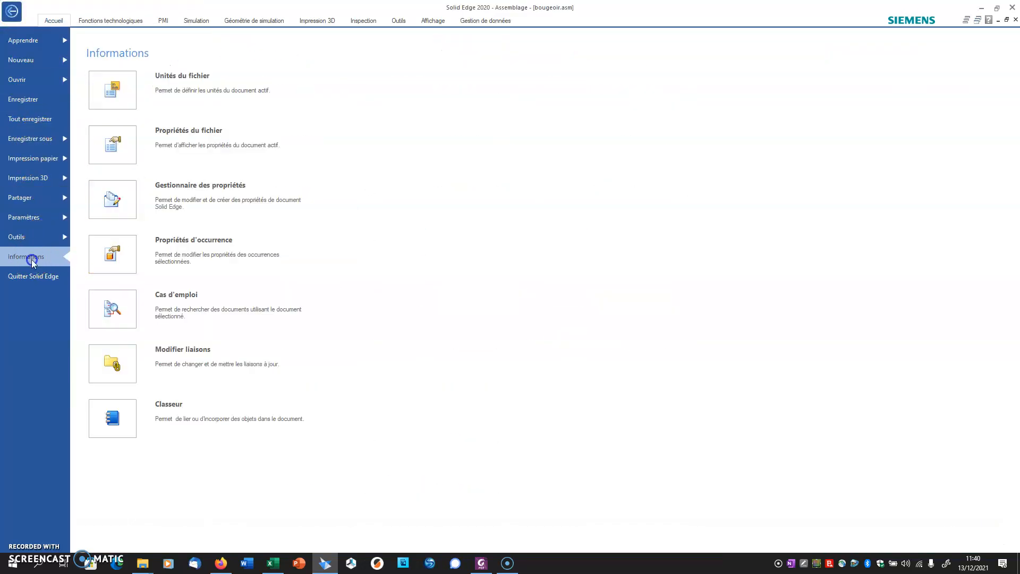
click(127, 134)
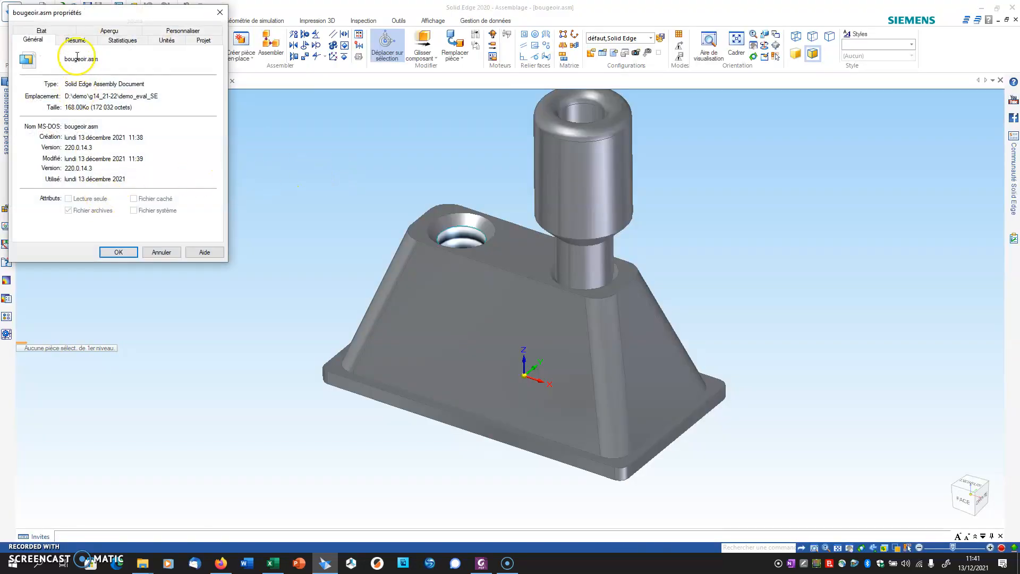
click(75, 40)
click(105, 60)
click(106, 72)
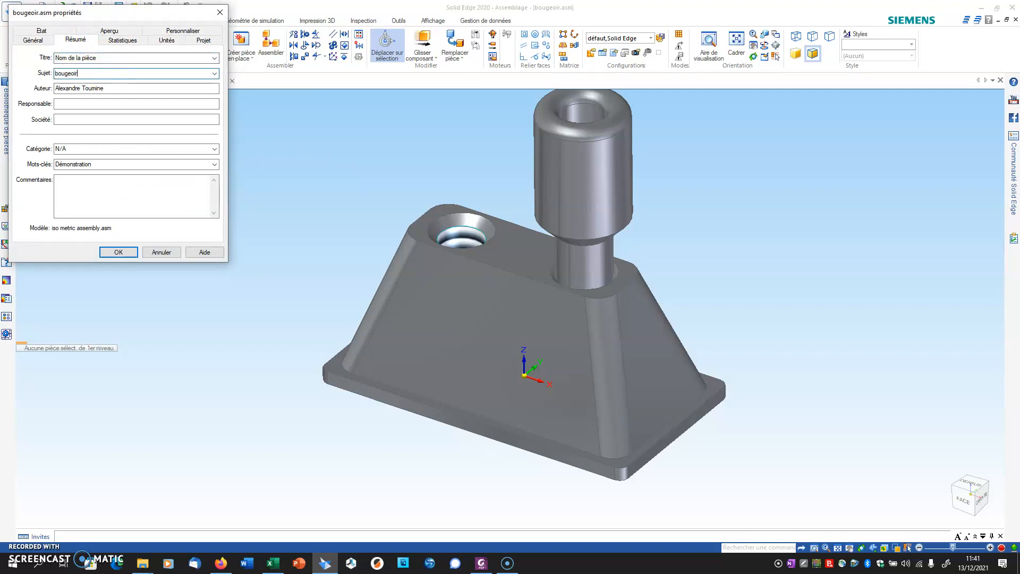
click(121, 253)
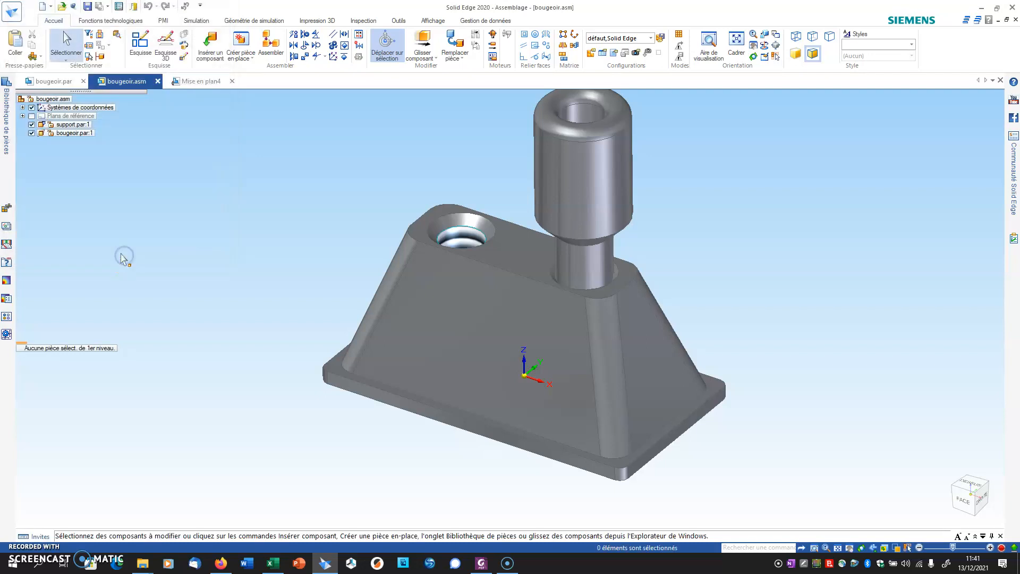
click(186, 82)
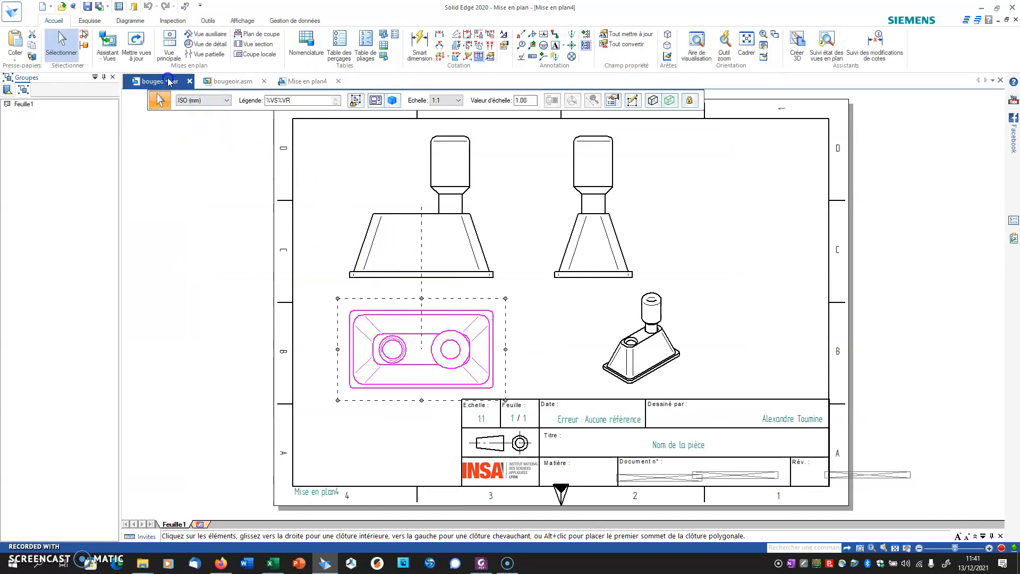
Apply the material Aluminium AU4G, 2024_T4 to bougeoir.par, save the part and return to the drawing
click(165, 81)
middle_drag(499, 393, 511, 254)
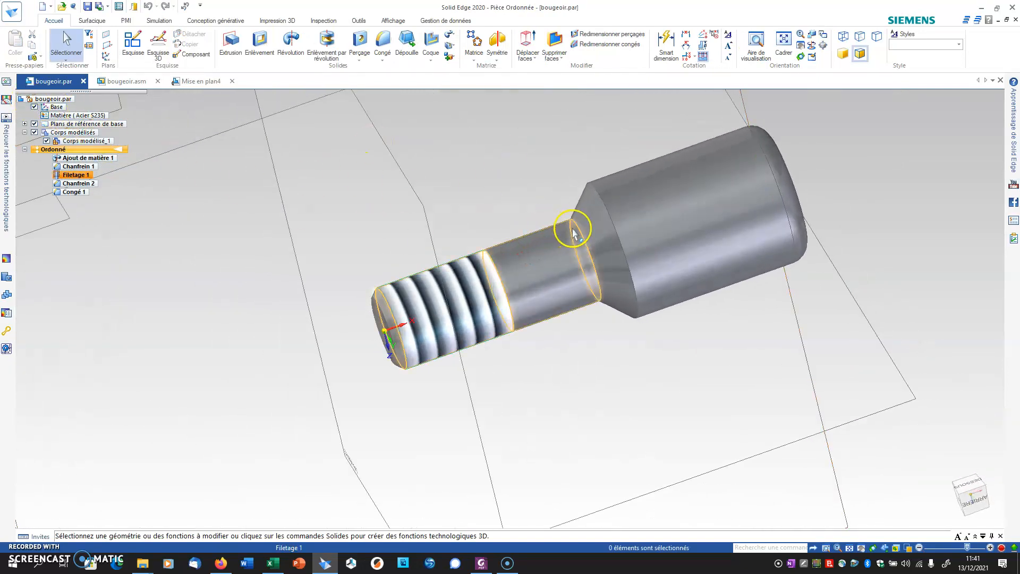
click(12, 10)
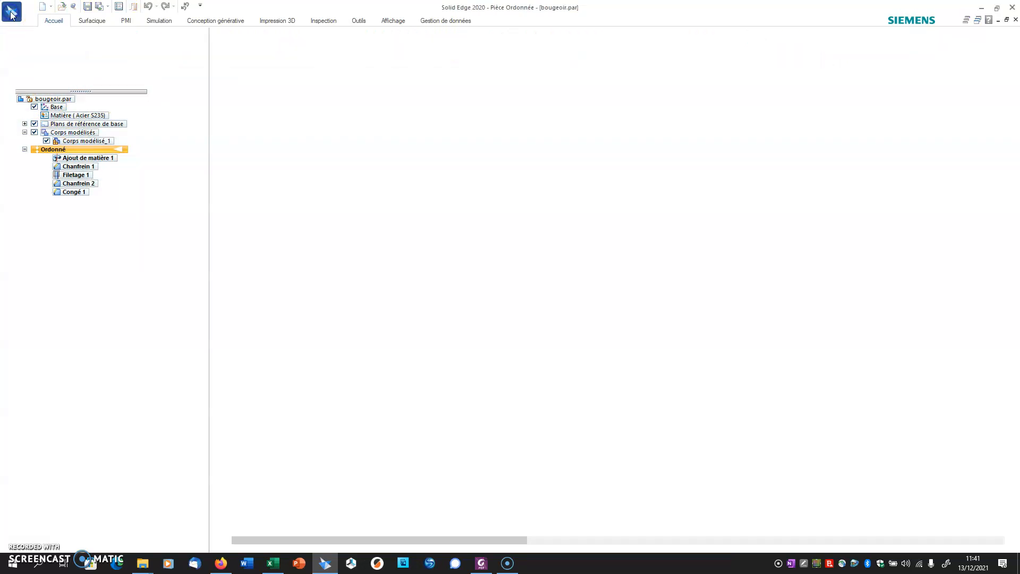
click(17, 259)
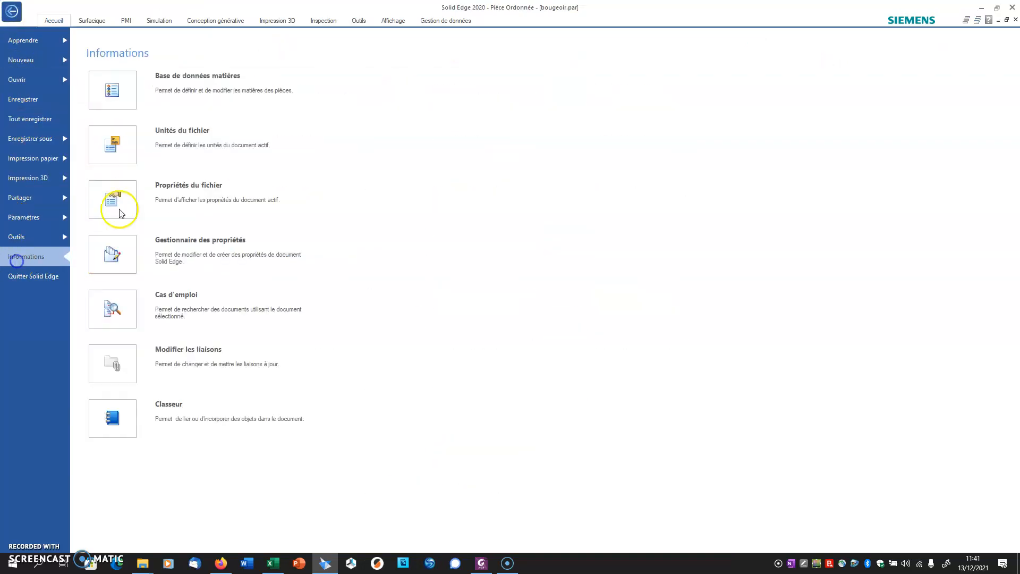
click(136, 97)
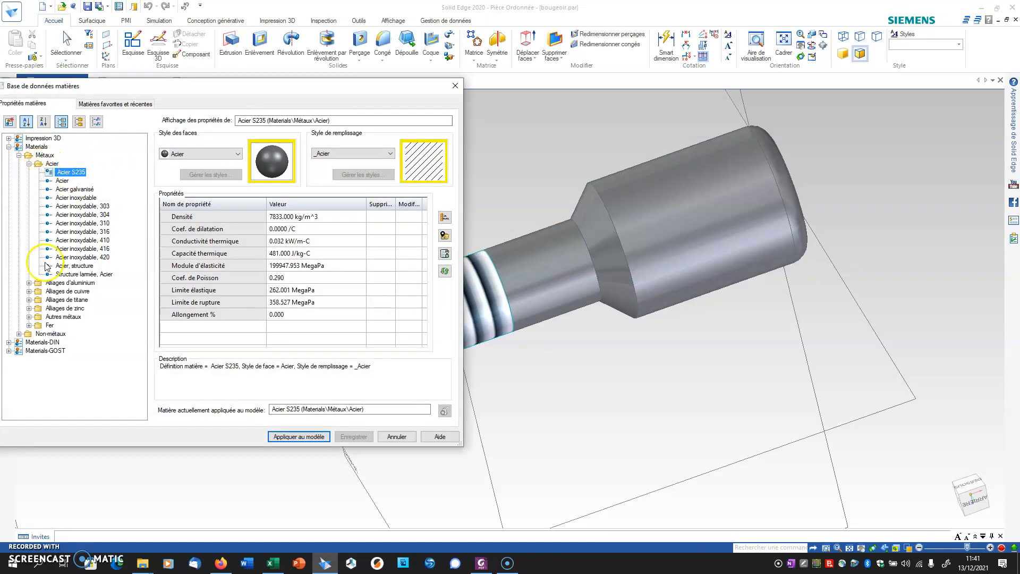
click(29, 283)
click(73, 301)
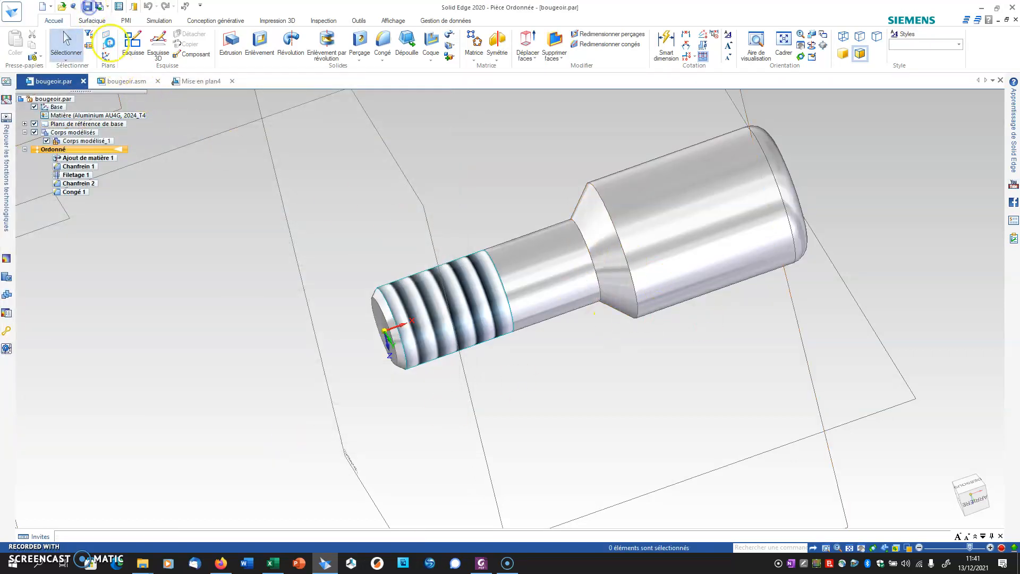
click(202, 82)
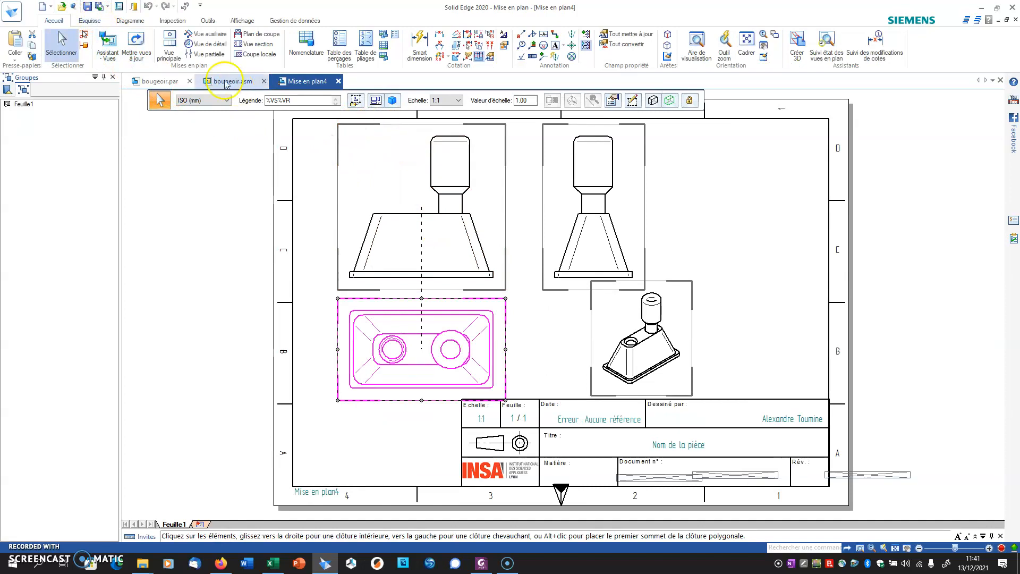
Save the assembly bougeoir.asm, return to the drawing and update all its views
click(136, 41)
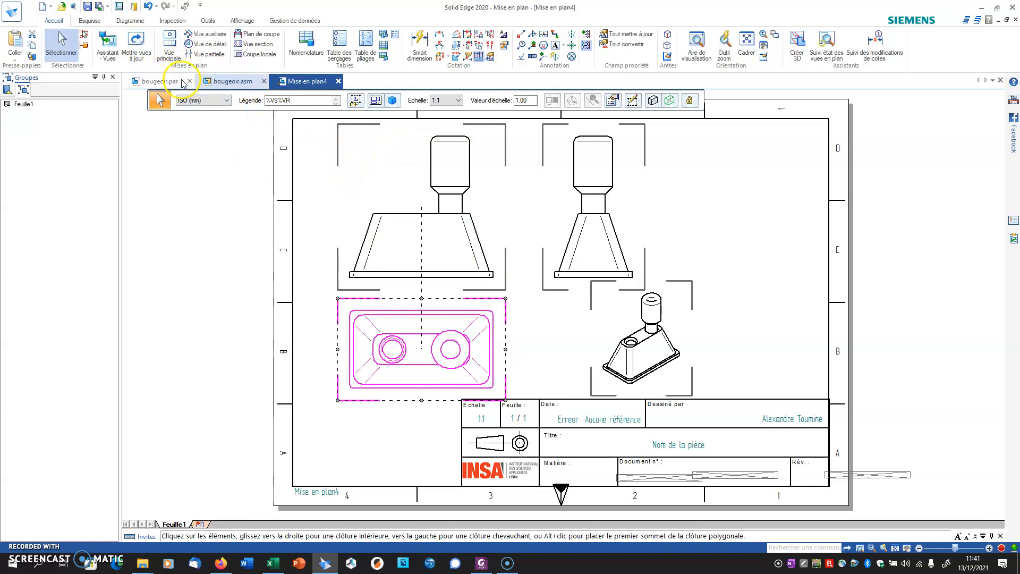
click(220, 82)
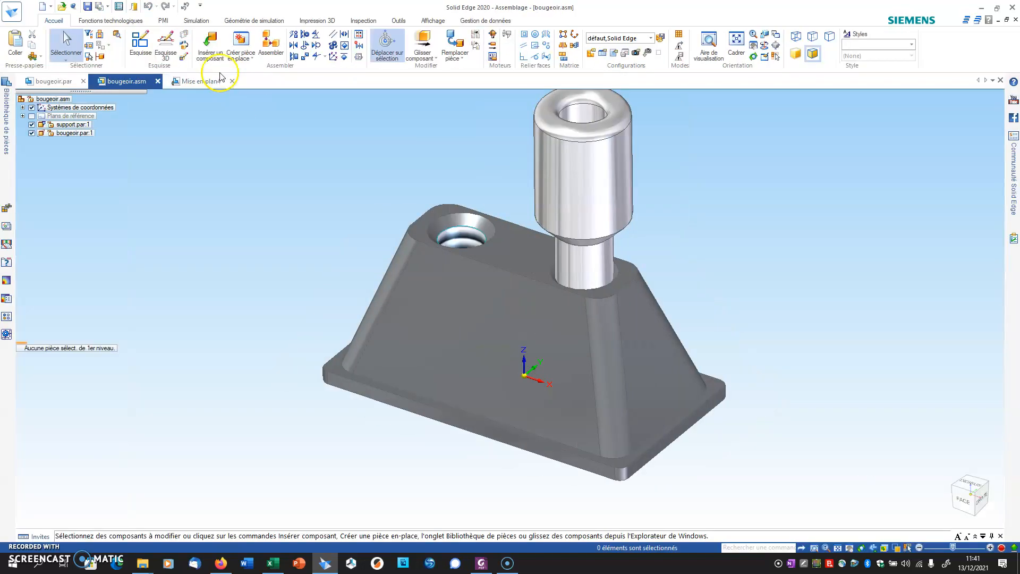
click(399, 22)
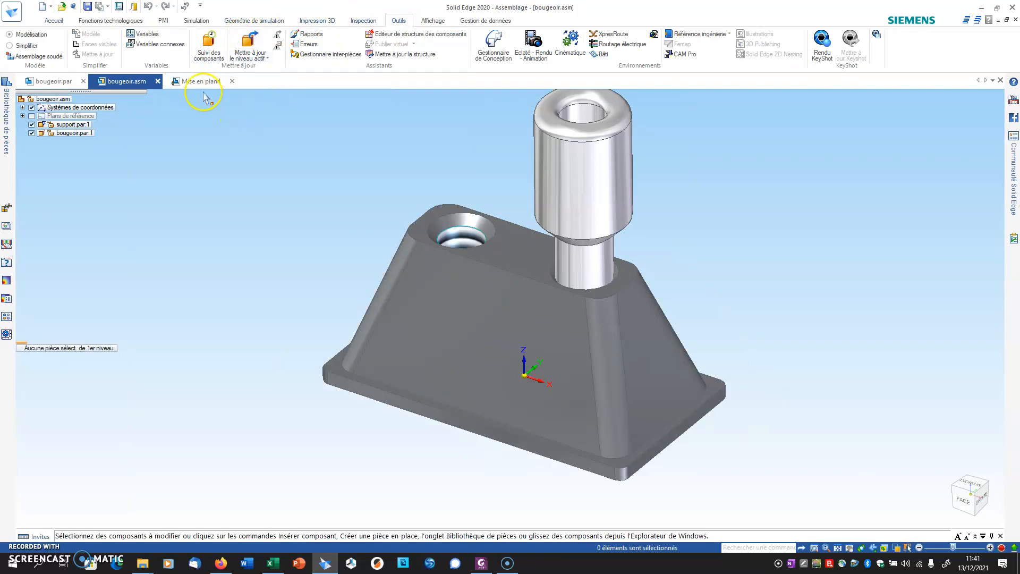
click(87, 7)
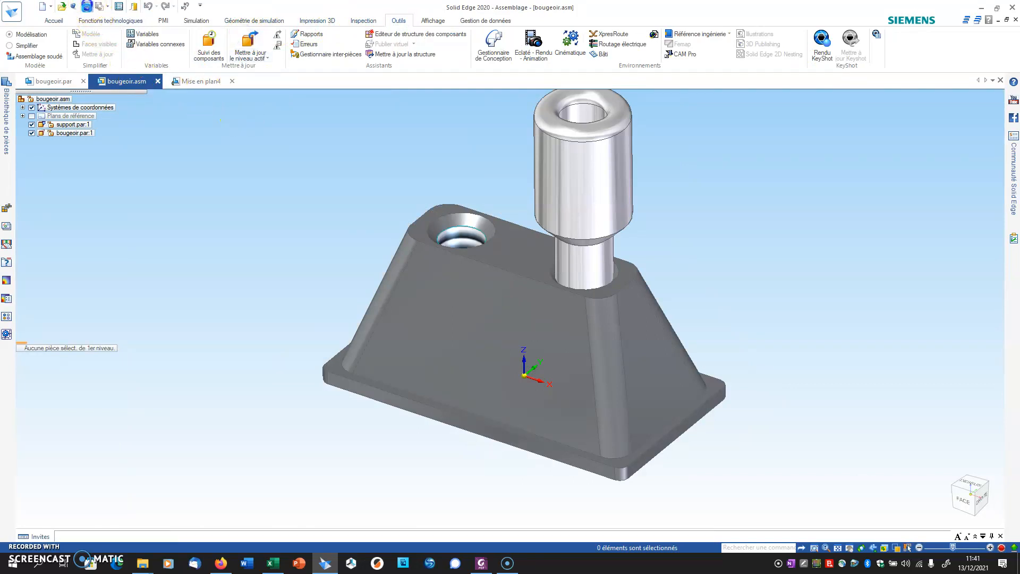
click(189, 81)
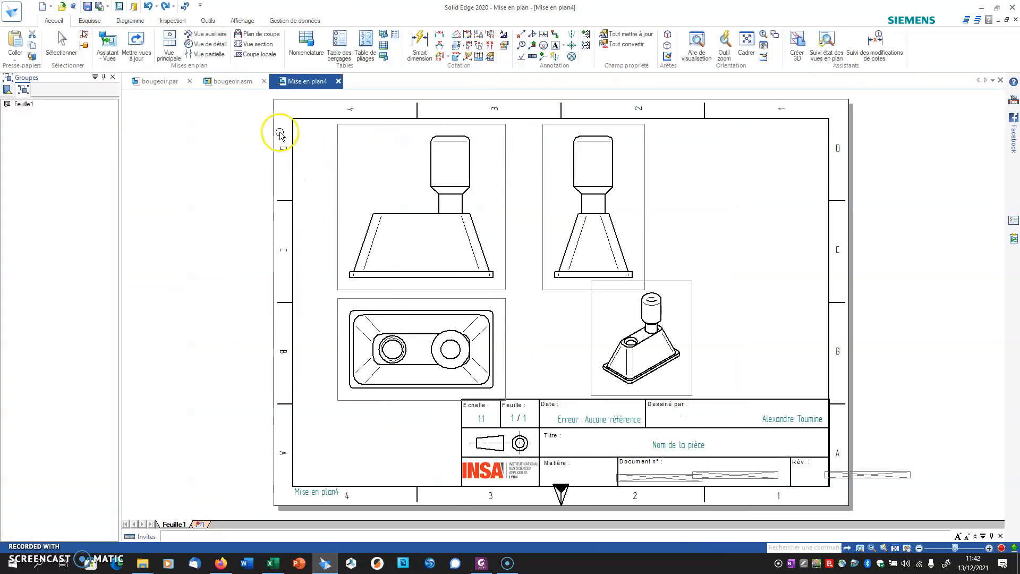
click(139, 43)
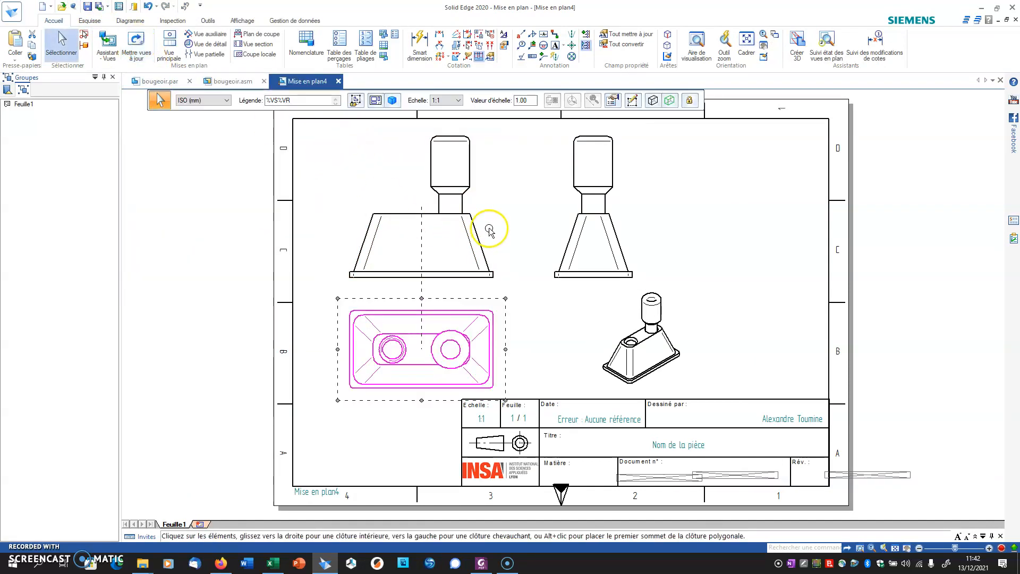
Create a broken-out section (Coupe locale) of the whole front view with a rectangular profile, its depth set at the empty hole's centre in the top view
middle_drag(480, 227, 471, 241)
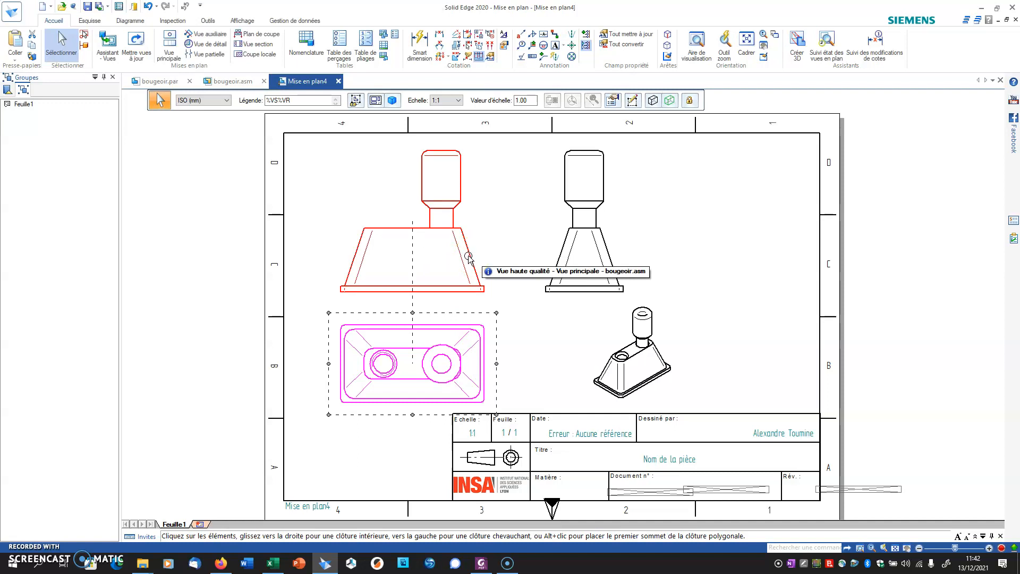
click(255, 54)
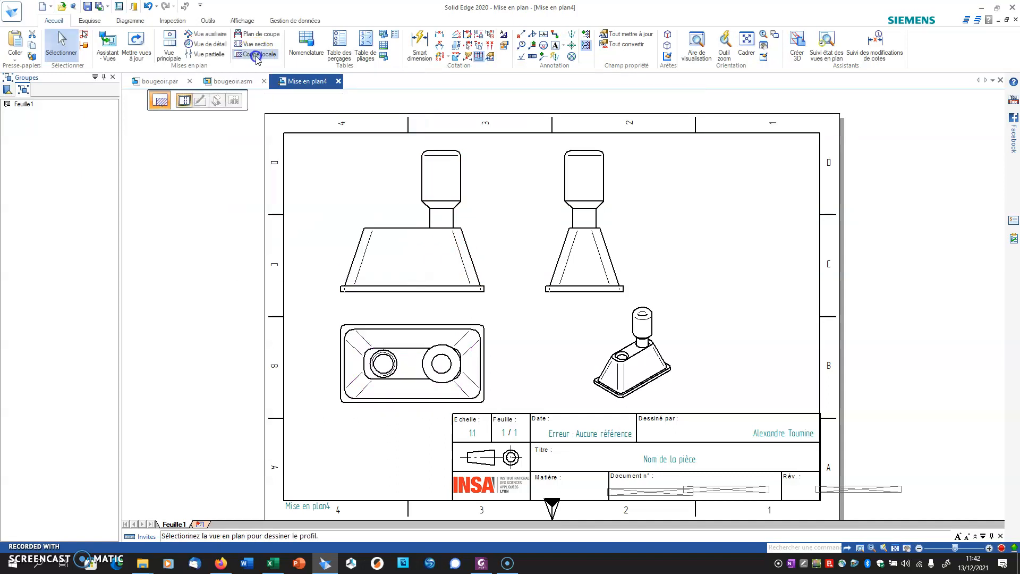
click(369, 229)
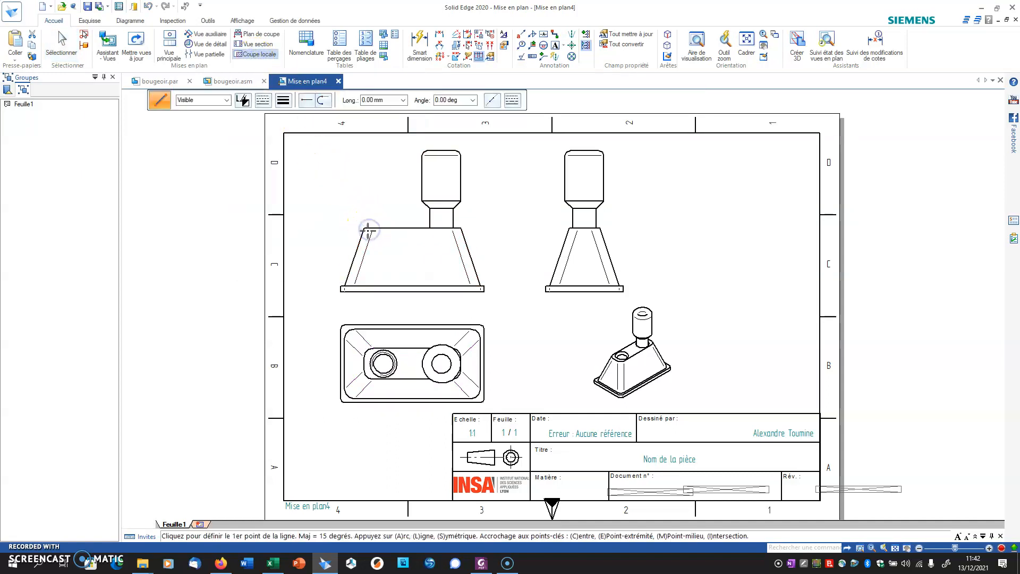
click(63, 45)
click(312, 142)
click(515, 302)
click(638, 43)
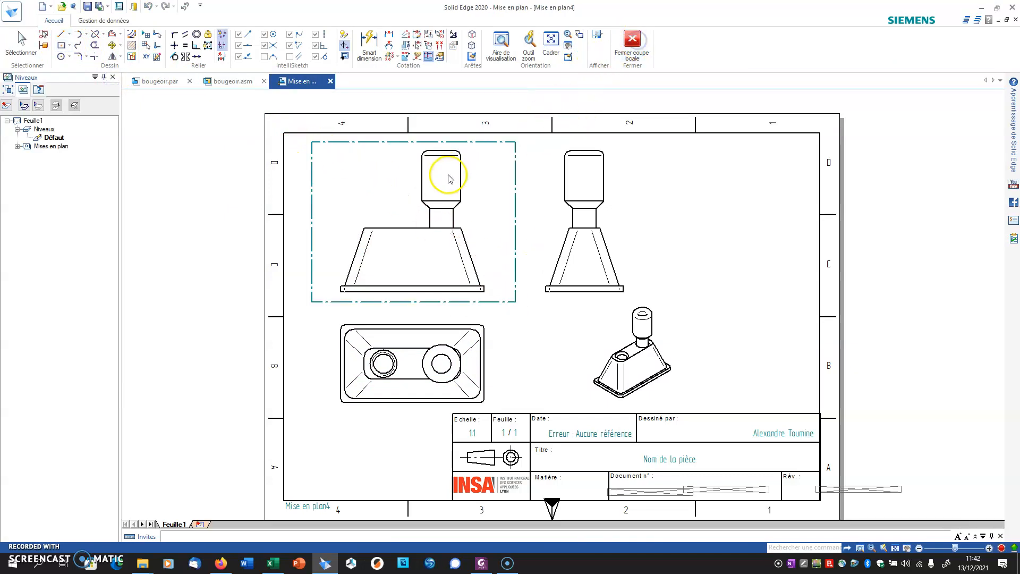
click(384, 364)
click(374, 228)
scroll(435, 210, up, 3)
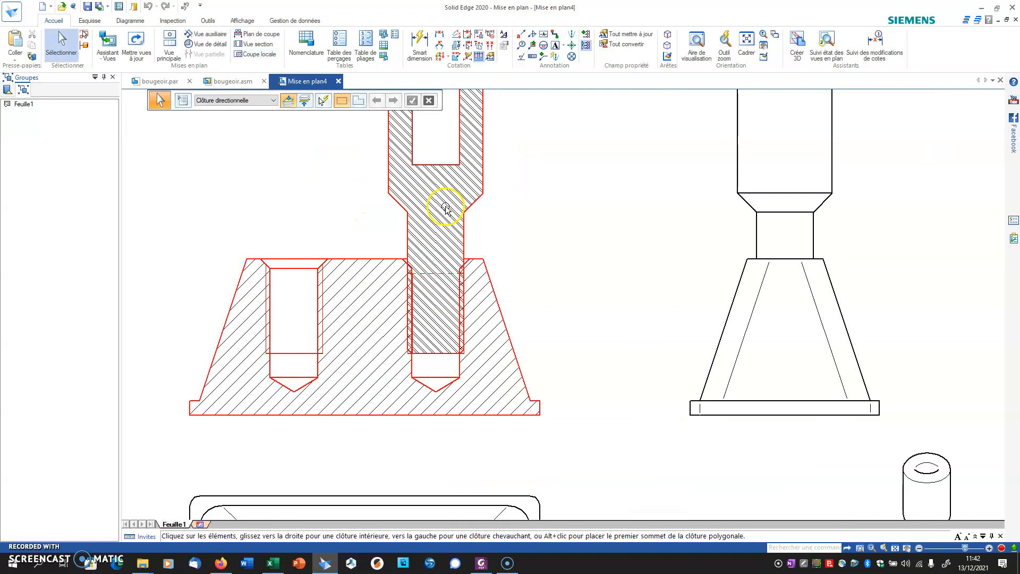
scroll(434, 196, down, 3)
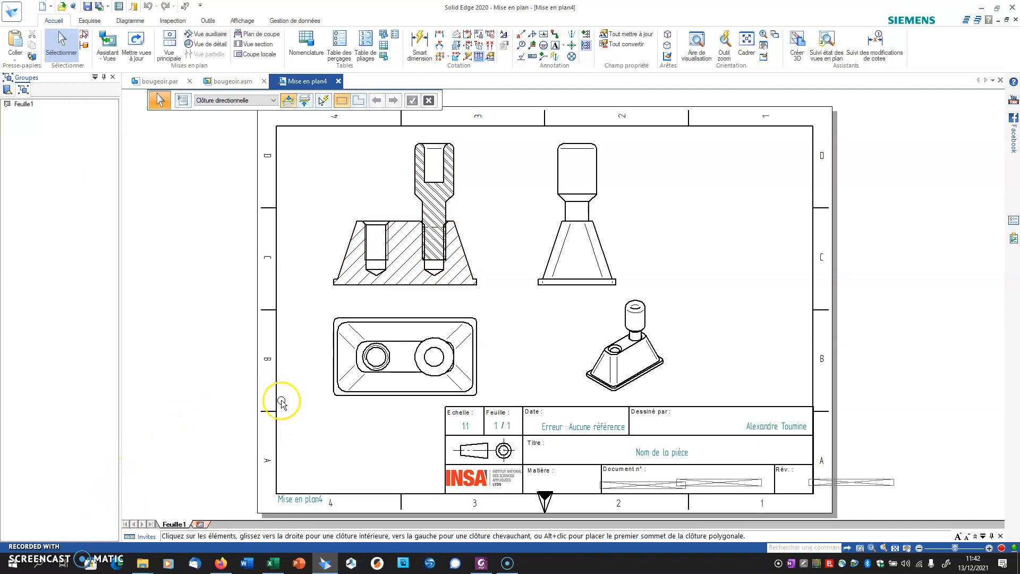
Place automatic centre lines and centre marks on the side view and the top view
click(572, 45)
click(558, 163)
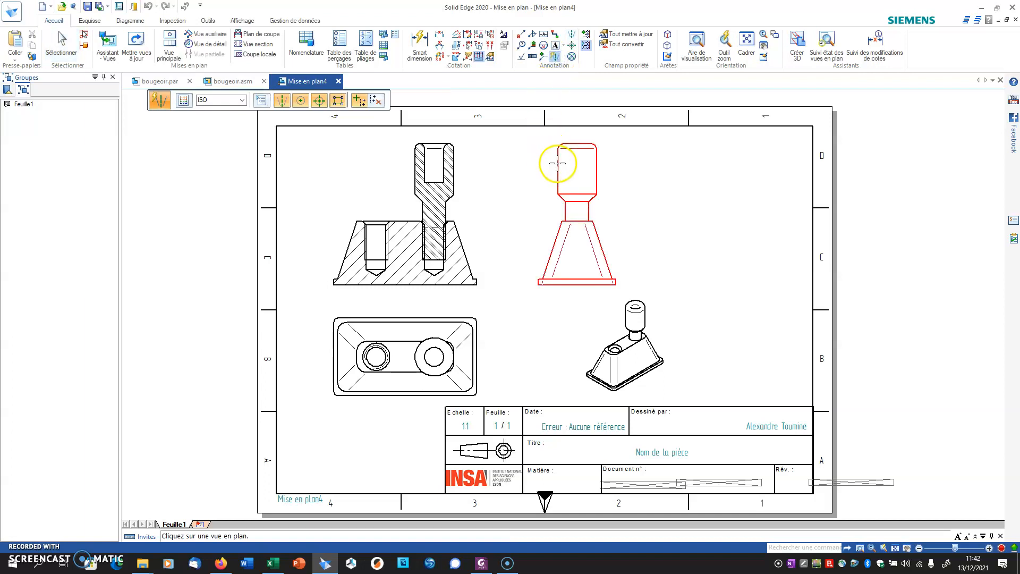
key(Escape)
click(578, 190)
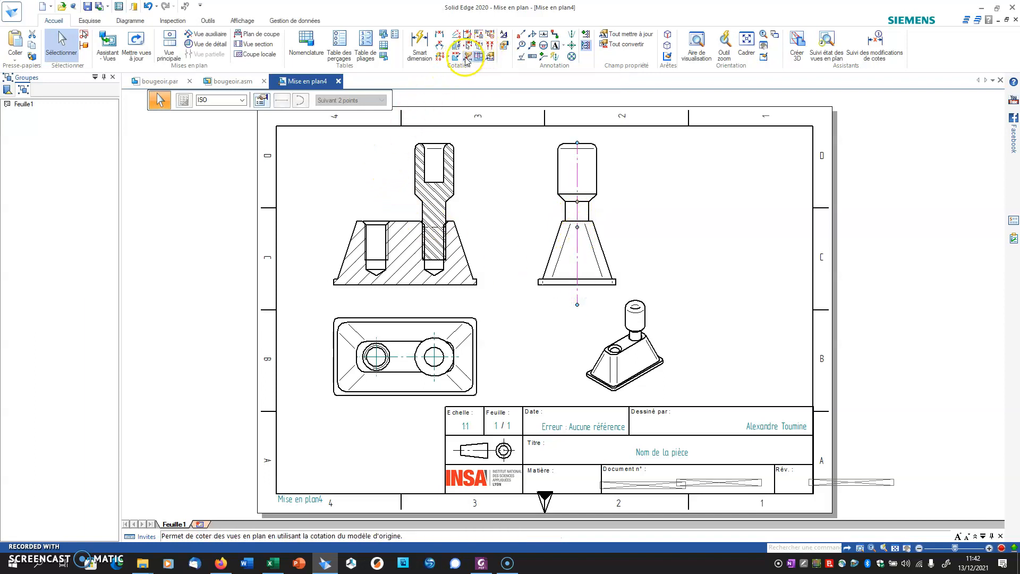
Try to place automatic centre lines on the sectioned front view
click(554, 62)
click(488, 193)
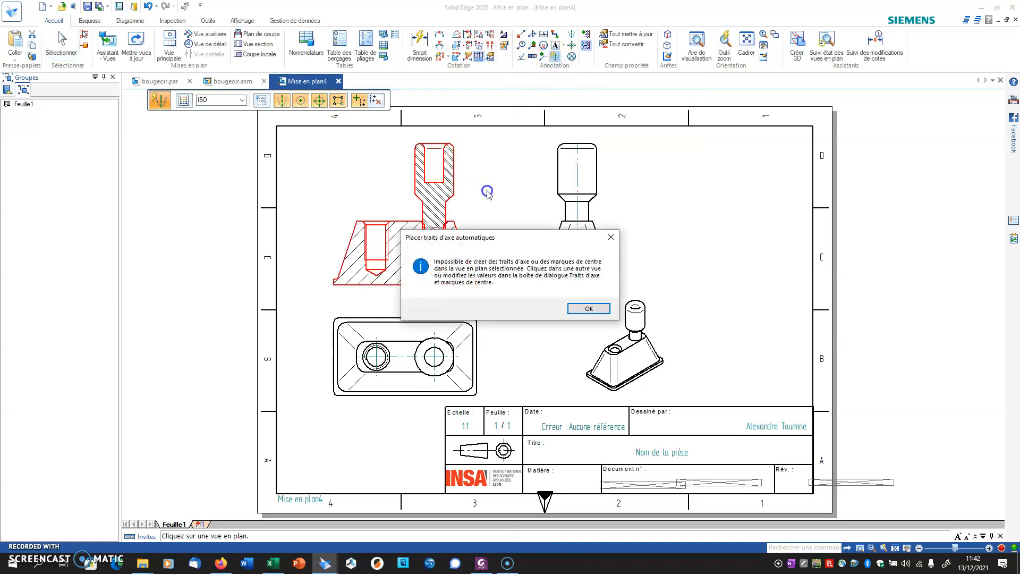
click(593, 309)
Add centre lines by two lines (Suivant 2 lignes) to the empty hole and the candle holder's stem in the sectioned front view
click(571, 33)
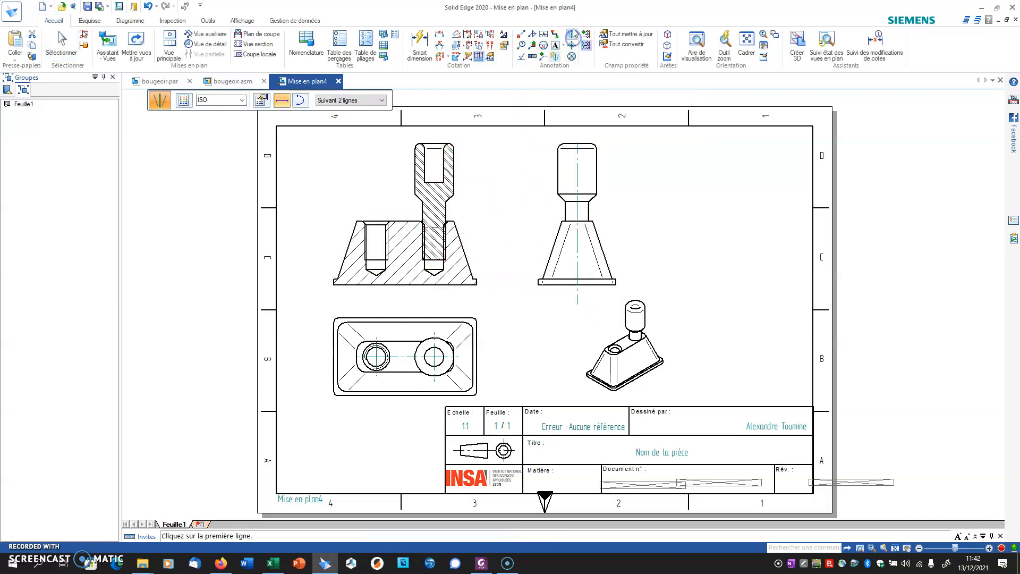
scroll(353, 236, up, 5)
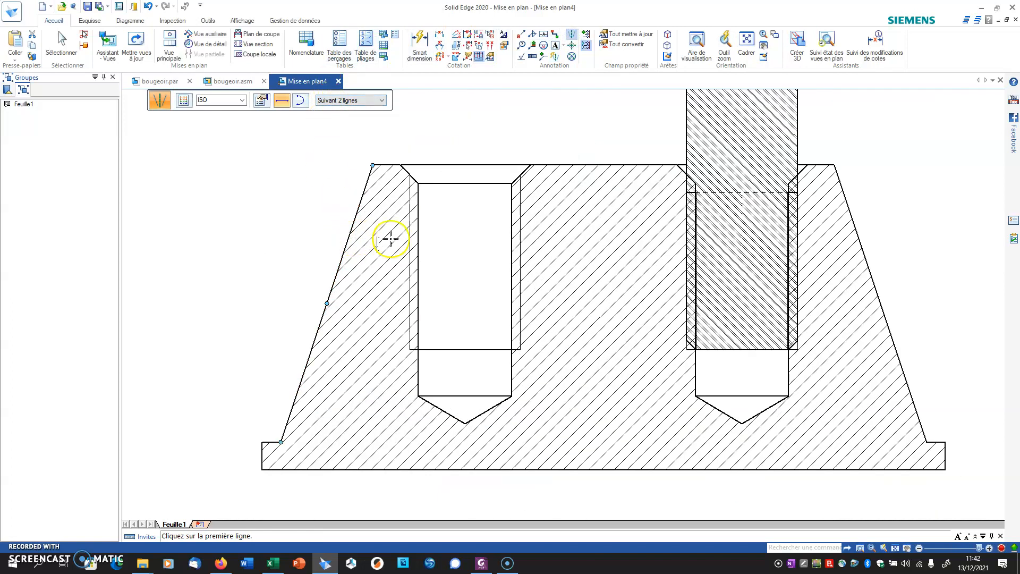
click(418, 243)
click(510, 223)
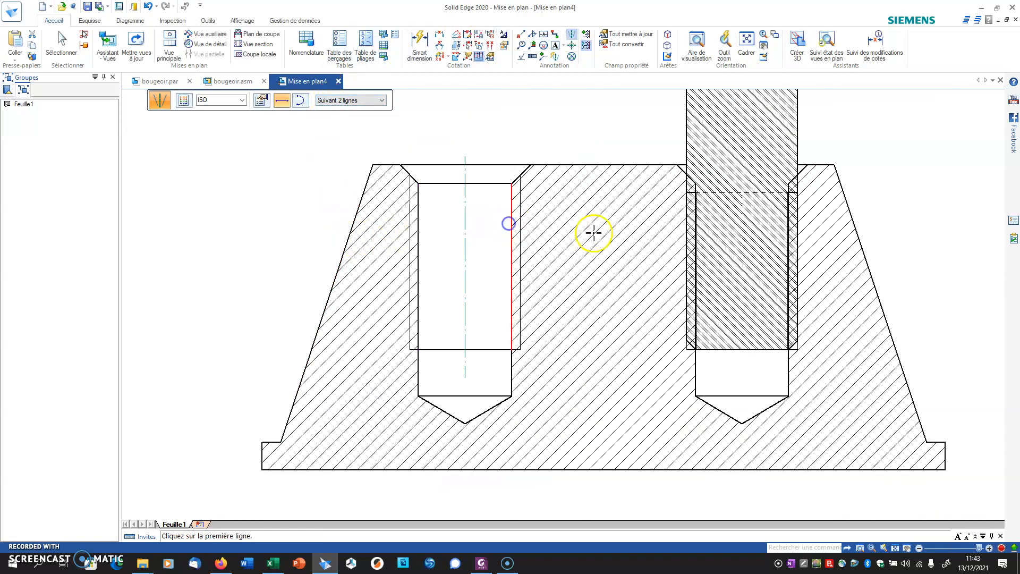
click(686, 137)
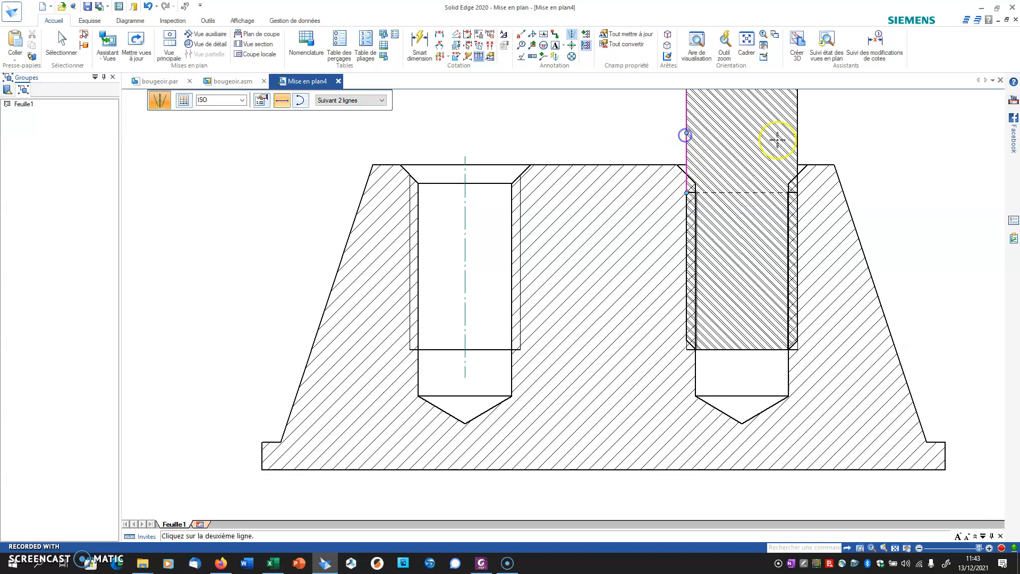
click(797, 159)
scroll(796, 160, down, 4)
key(Escape)
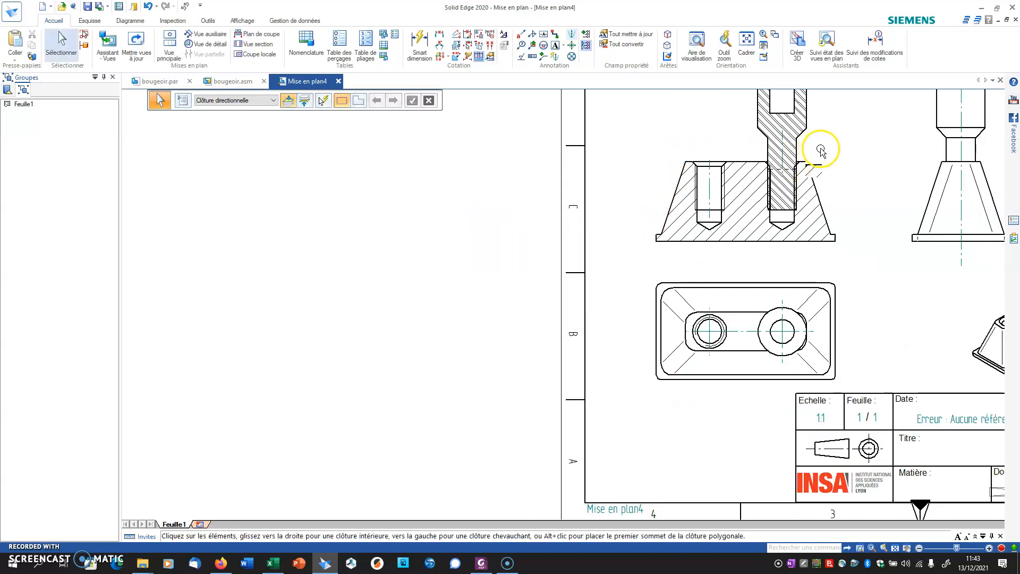
Lengthen both centre lines of the sectioned front view at their upper and lower ends, past the stem and the empty hole
scroll(733, 183, down, 1)
double_click(705, 170)
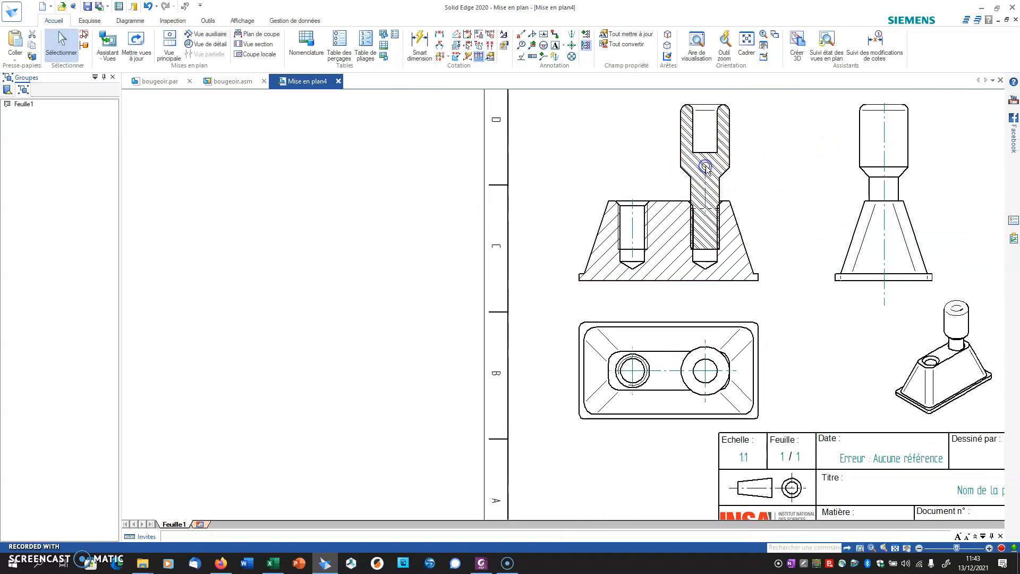
key(Escape)
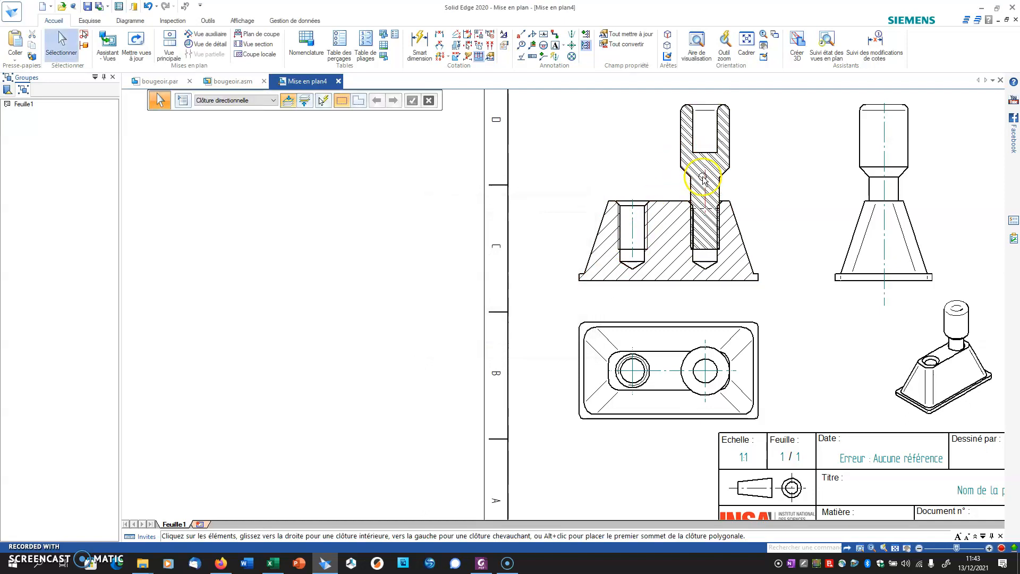
click(706, 174)
drag(706, 171, 699, 127)
drag(703, 220, 702, 275)
click(632, 234)
drag(632, 200, 631, 186)
drag(631, 283, 630, 287)
In the front view's properties, display hidden edges with the Caché style for bougeoir.par and support.par, and update the views
middle_drag(797, 305, 645, 283)
click(635, 273)
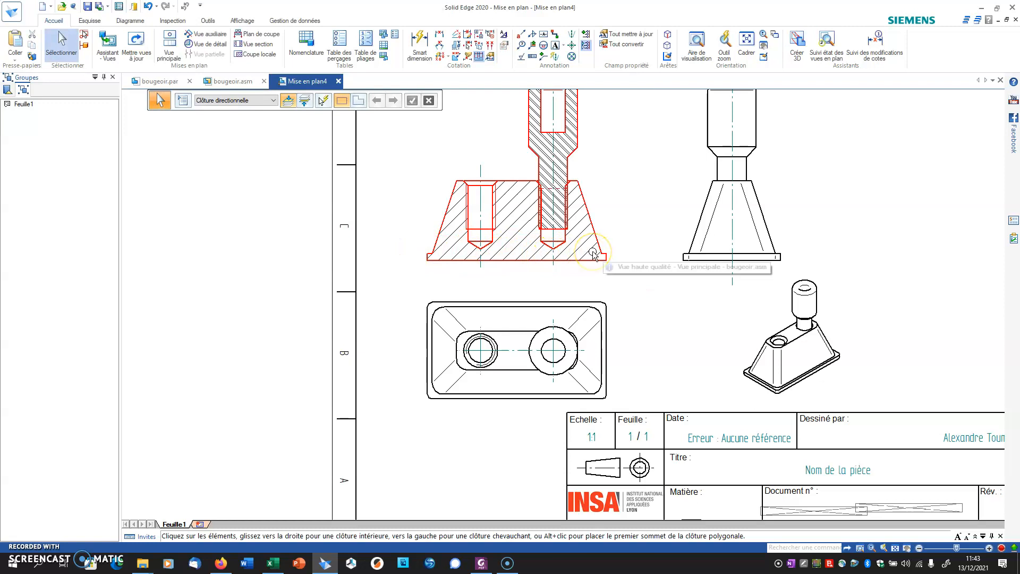
right_click(593, 228)
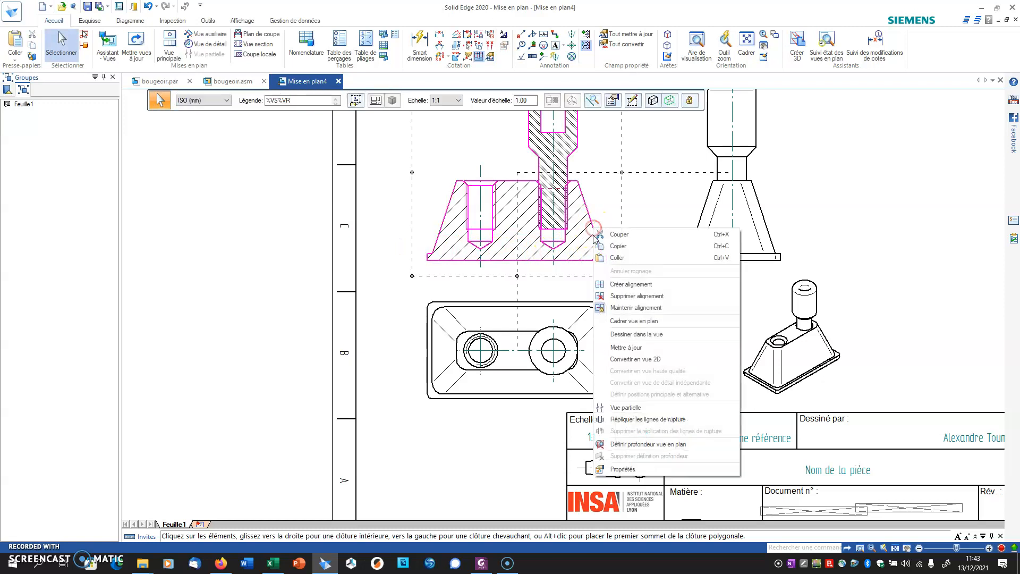
click(626, 470)
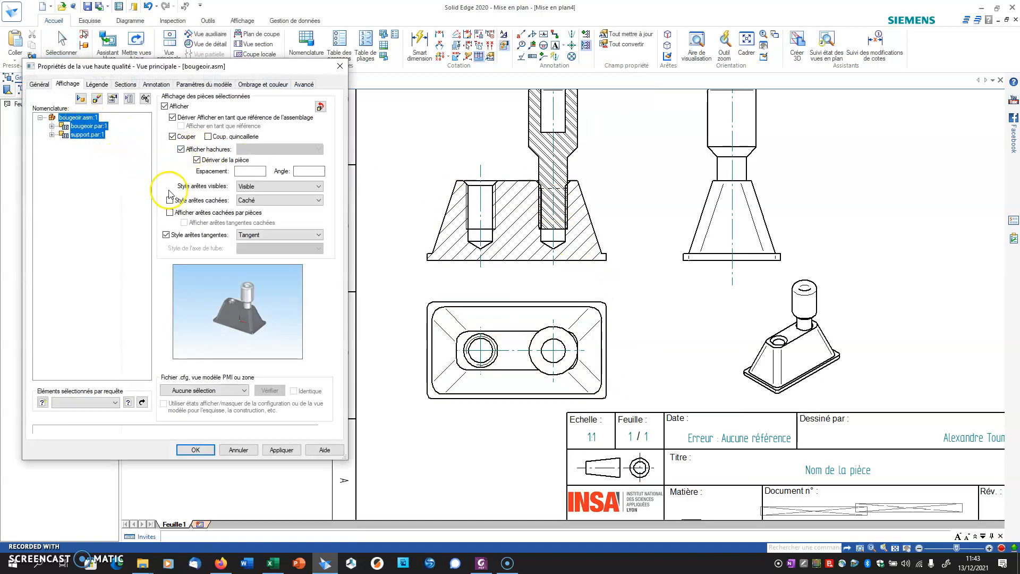
click(194, 449)
click(377, 183)
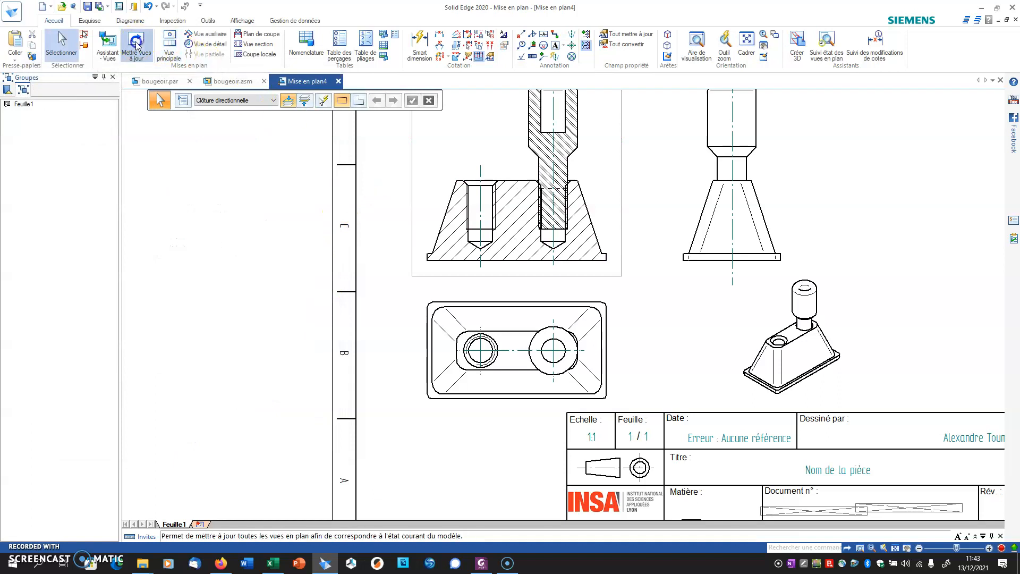
Save the drawing as bougeoir.dft
middle_drag(676, 296, 615, 268)
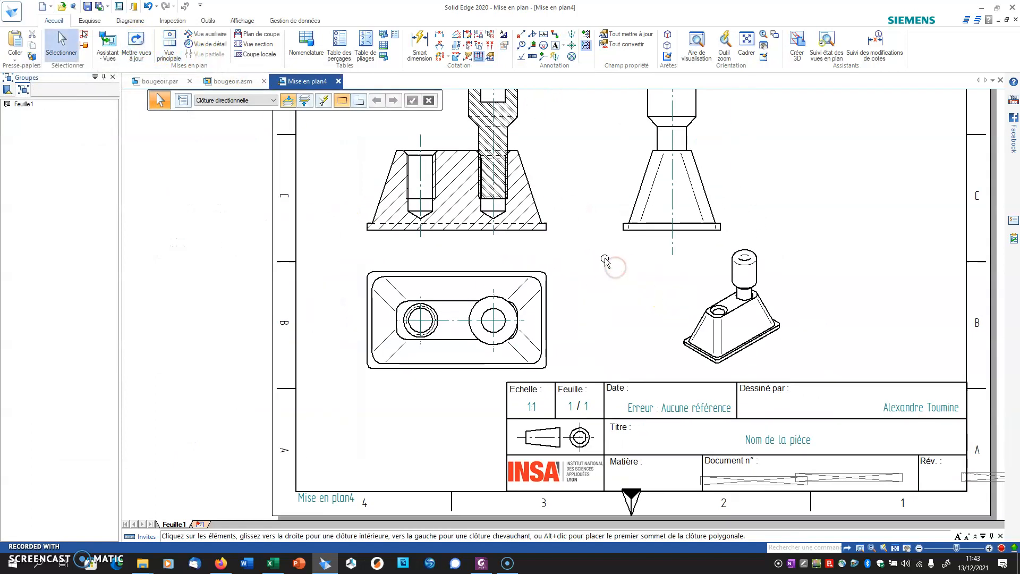
click(88, 7)
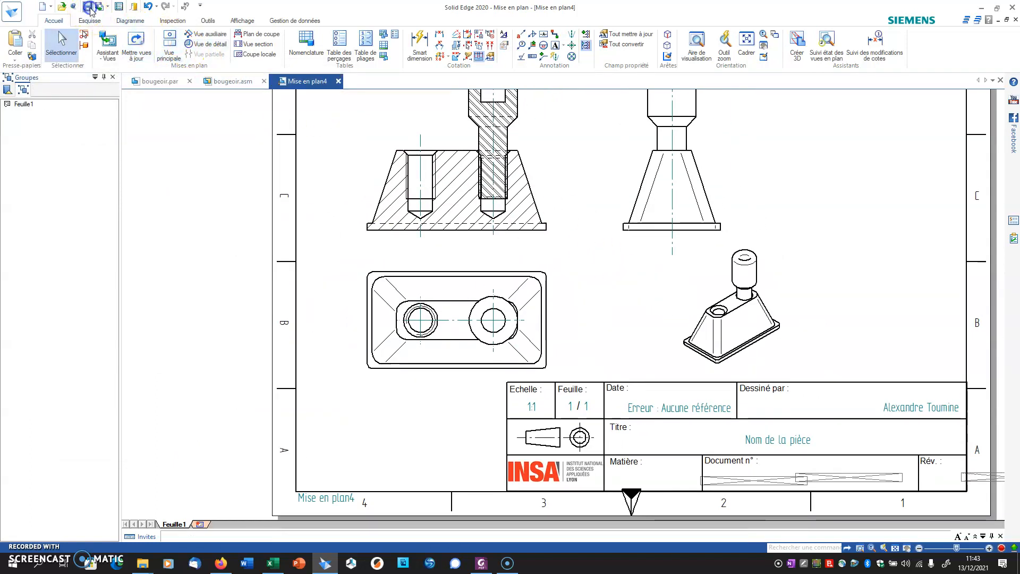
click(753, 350)
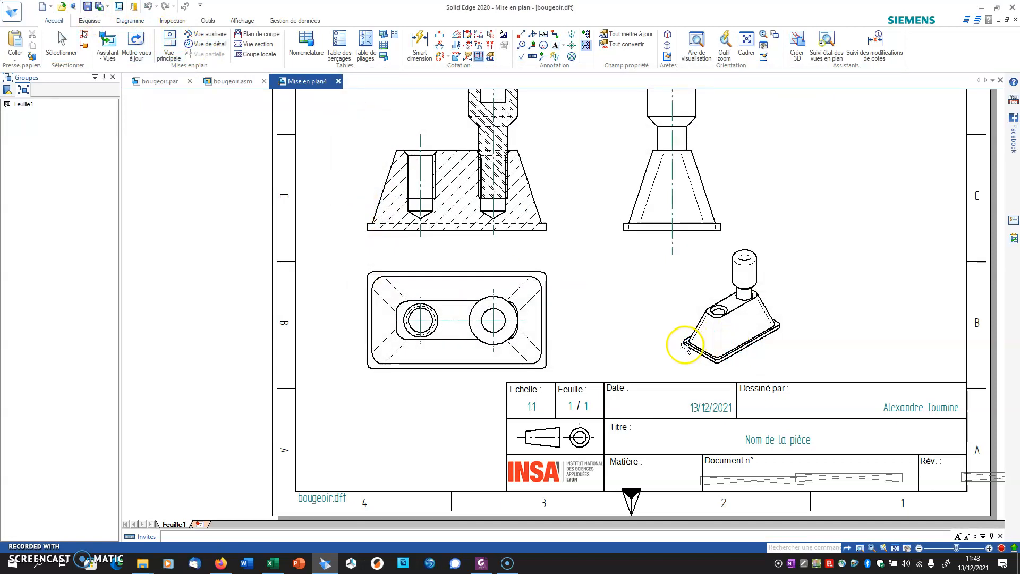
click(685, 346)
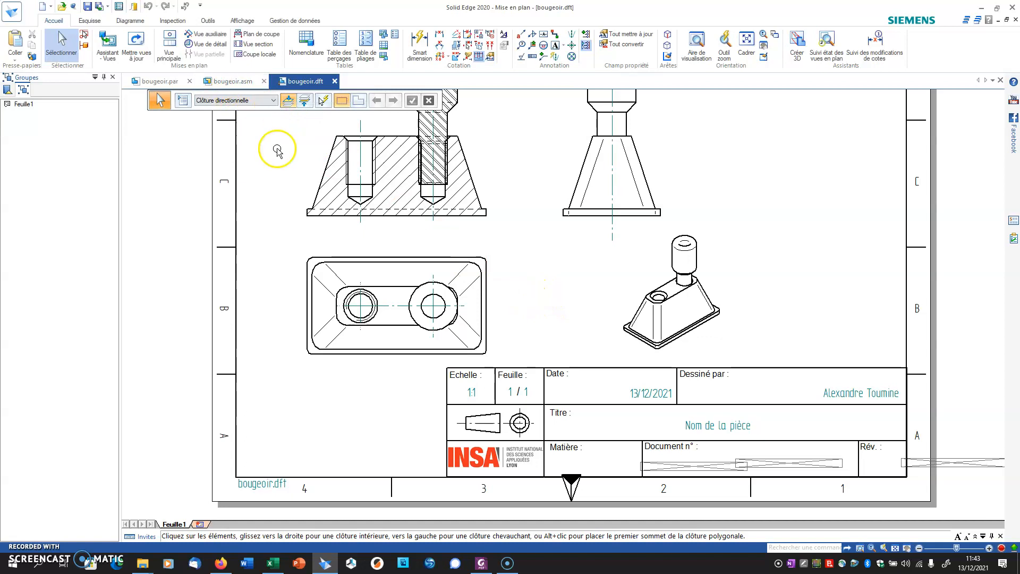
Add the text label "coupe - A- A" beside the upper part of the sectioned front view
middle_drag(268, 157, 270, 195)
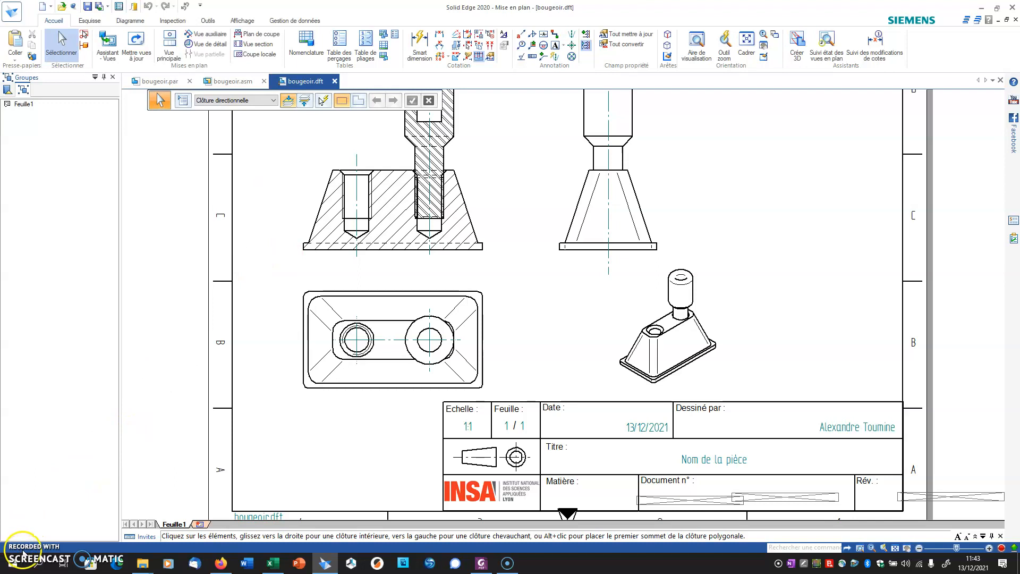
middle_drag(199, 329, 292, 446)
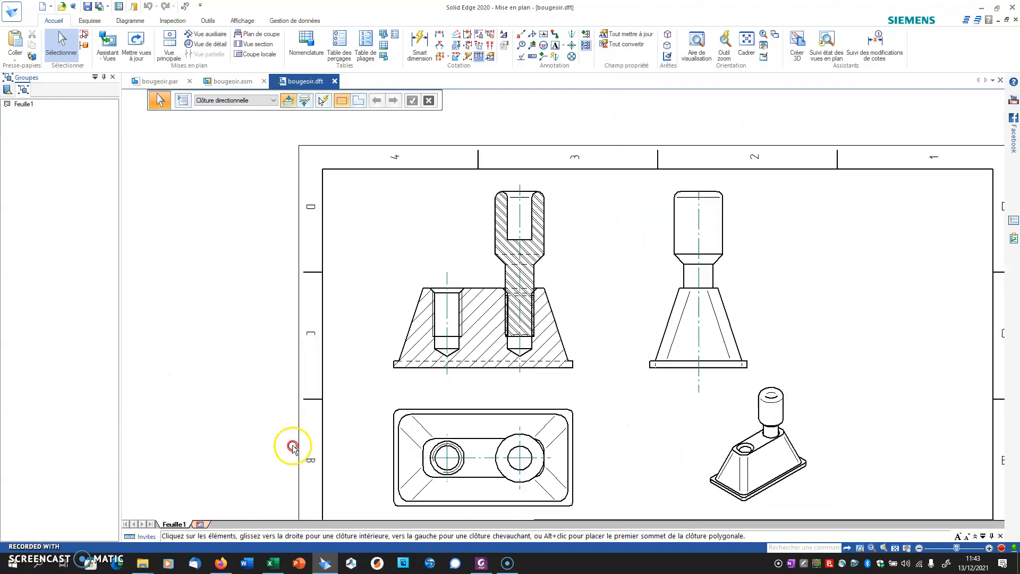
click(555, 46)
click(421, 179)
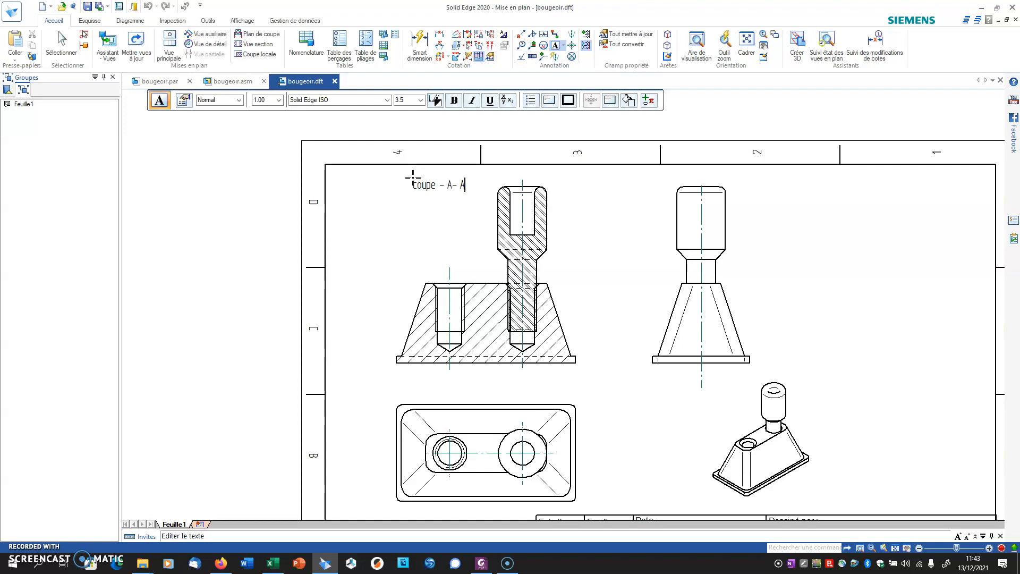
key(Escape)
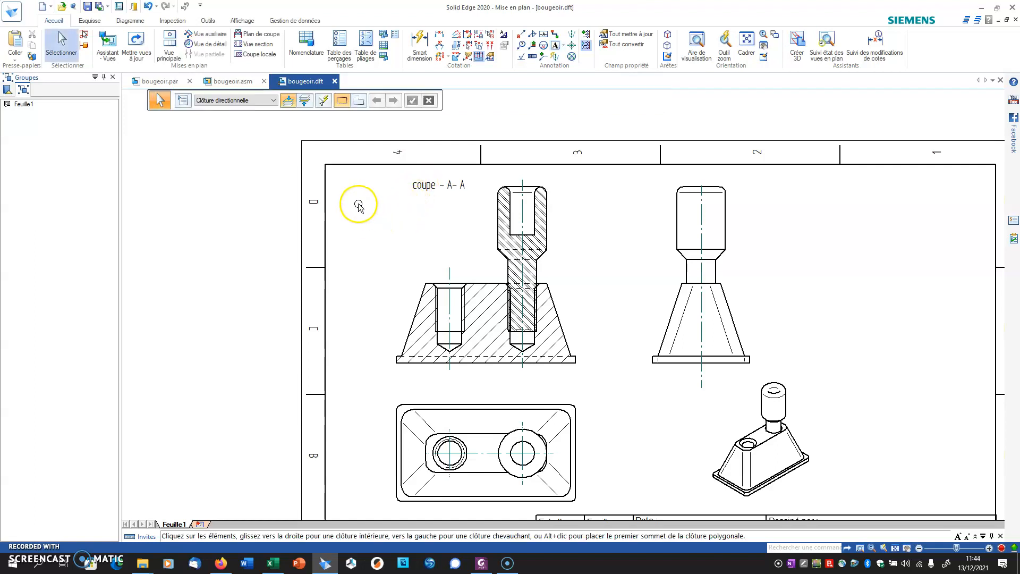
Dimension the outer width of the stem's upper cylindrical part in the sectioned front view, placing the value beside the stem
click(419, 44)
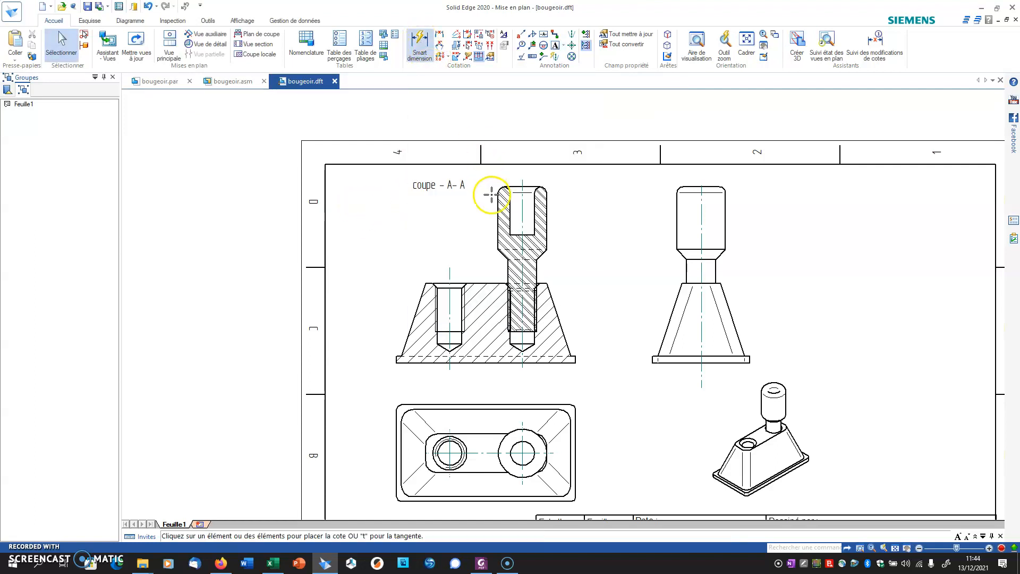
click(496, 212)
click(545, 215)
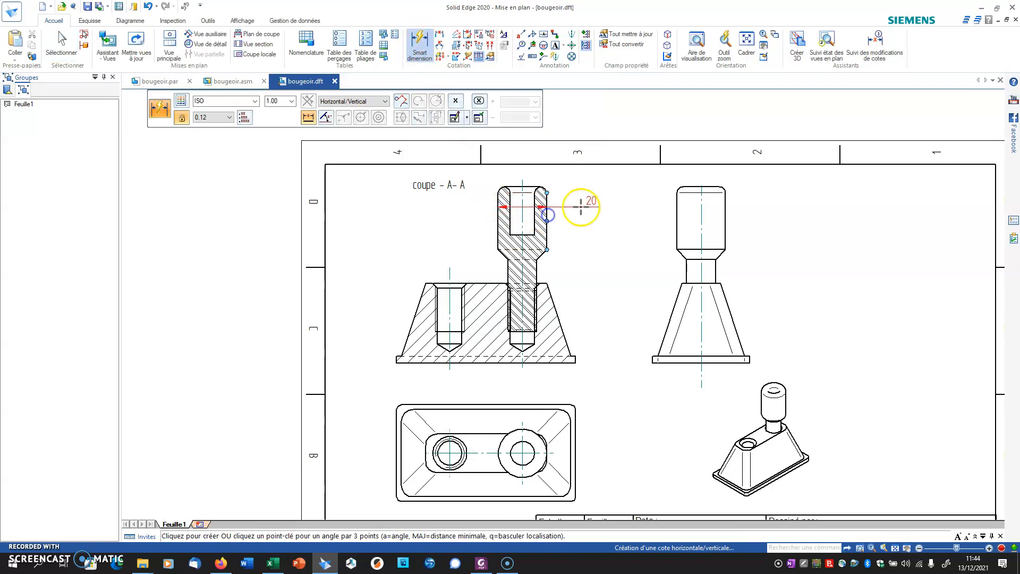
click(583, 211)
key(Escape)
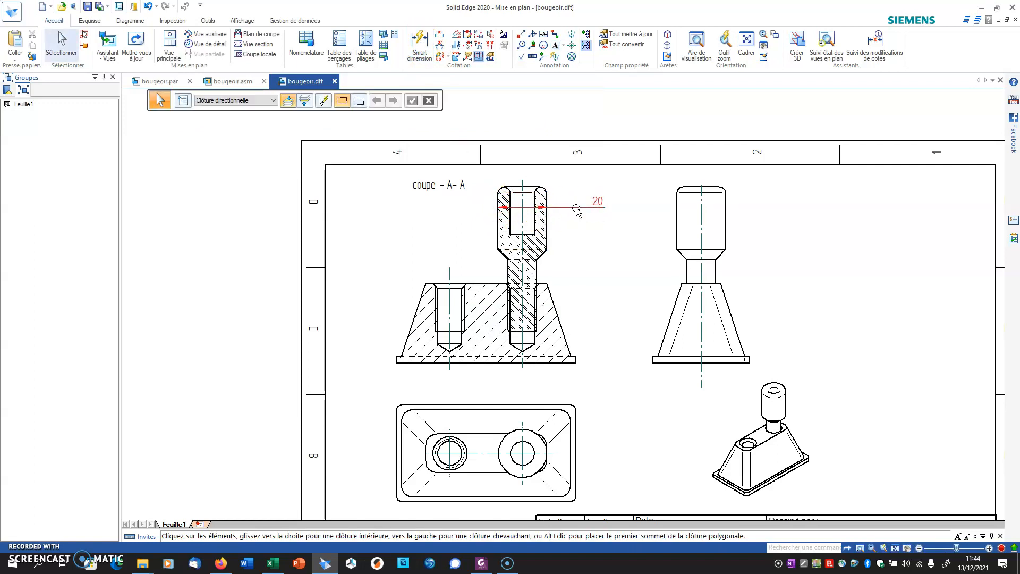
Add a diameter symbol as prefix to the width dimension of the stem's upper part
click(575, 208)
click(458, 118)
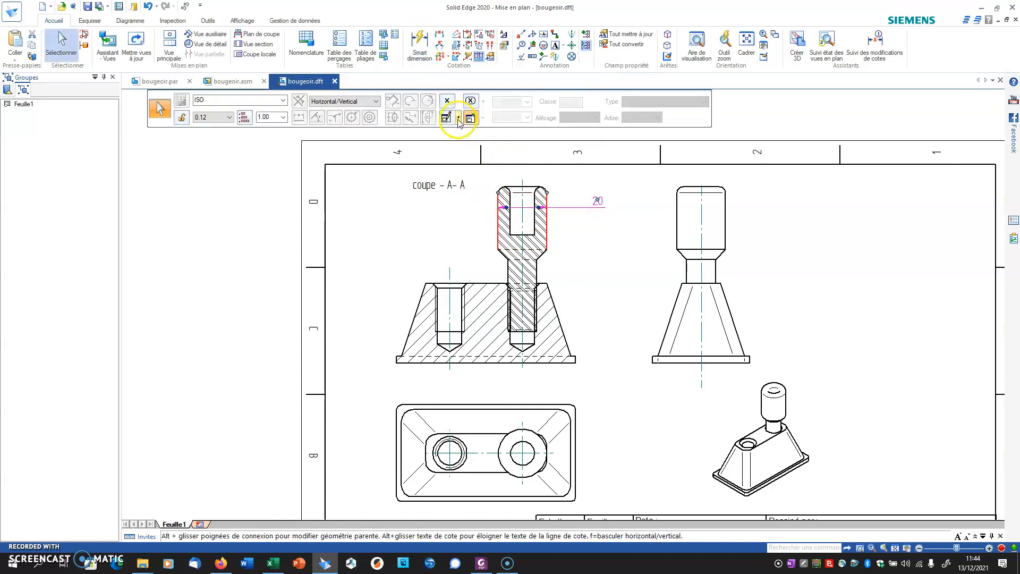
click(441, 121)
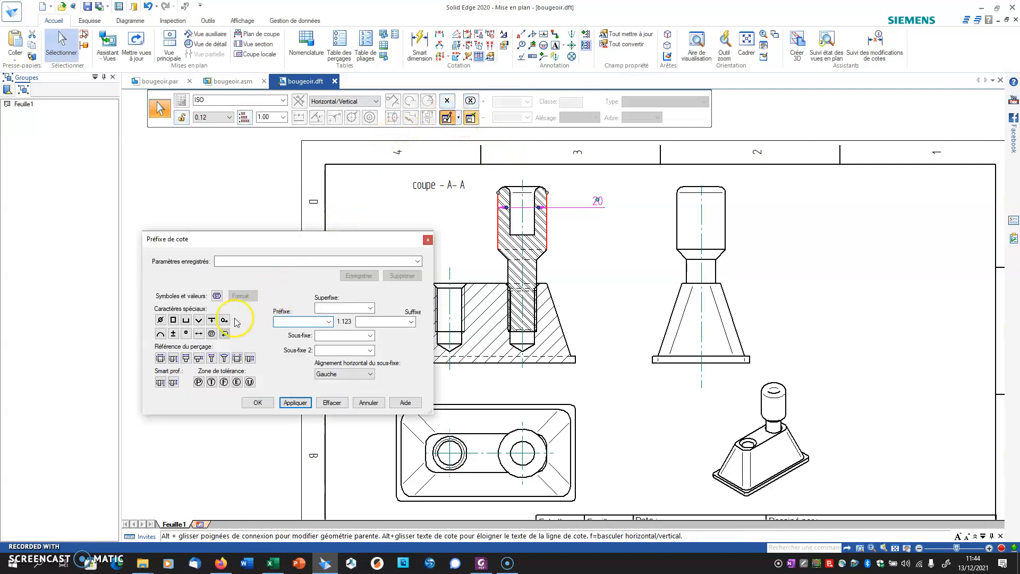
click(160, 320)
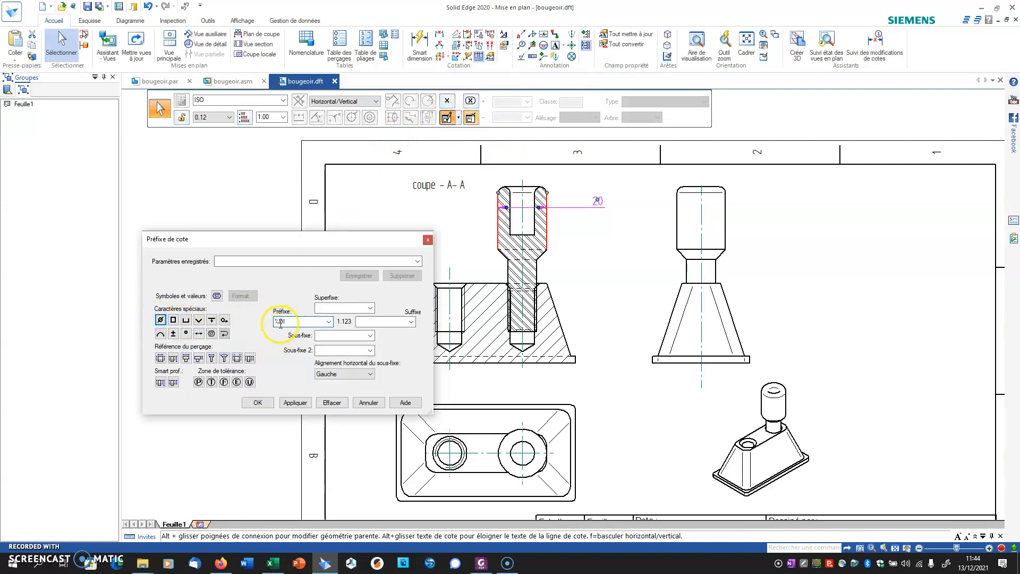
click(257, 401)
click(568, 239)
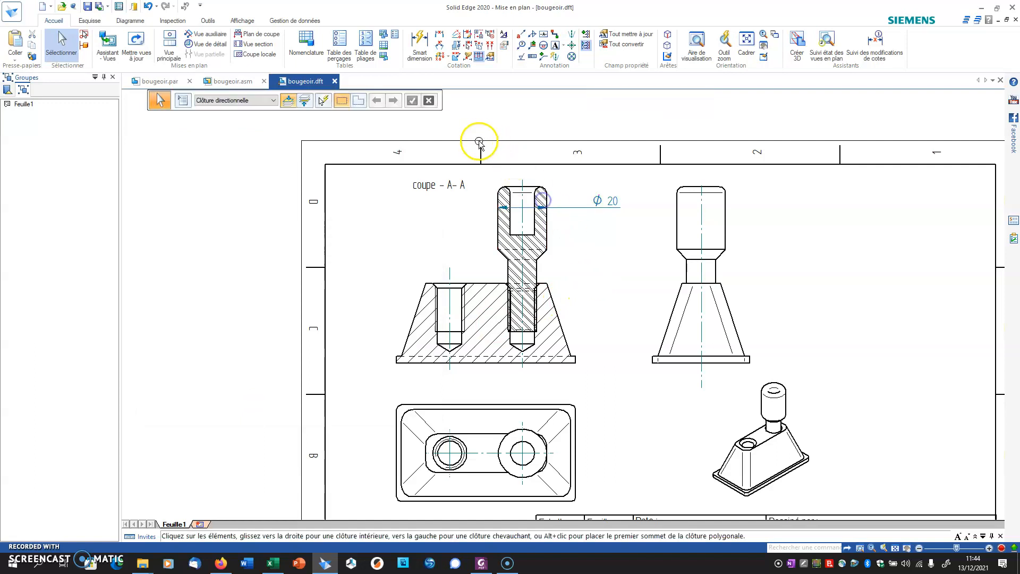
click(564, 208)
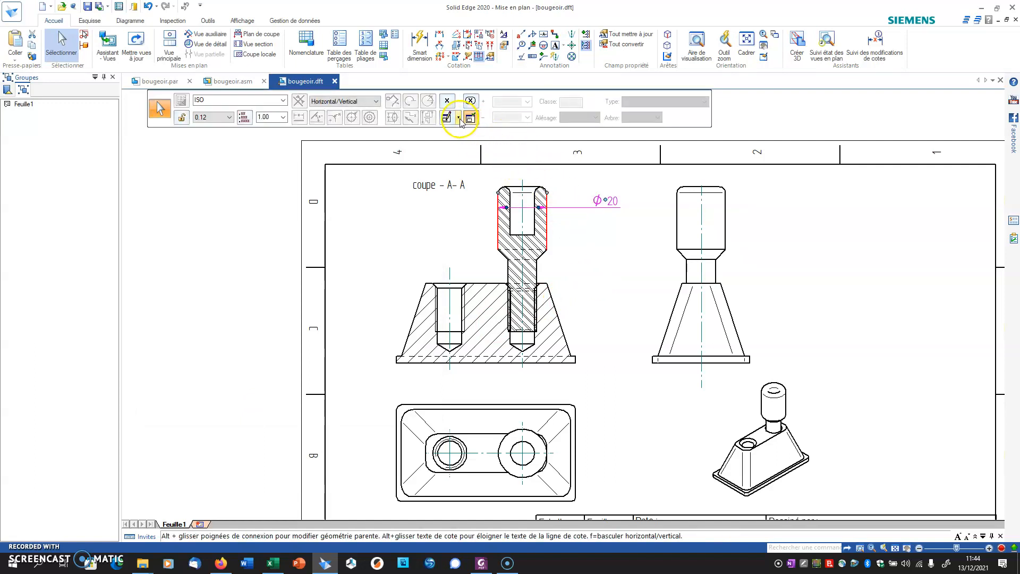
click(459, 118)
click(604, 248)
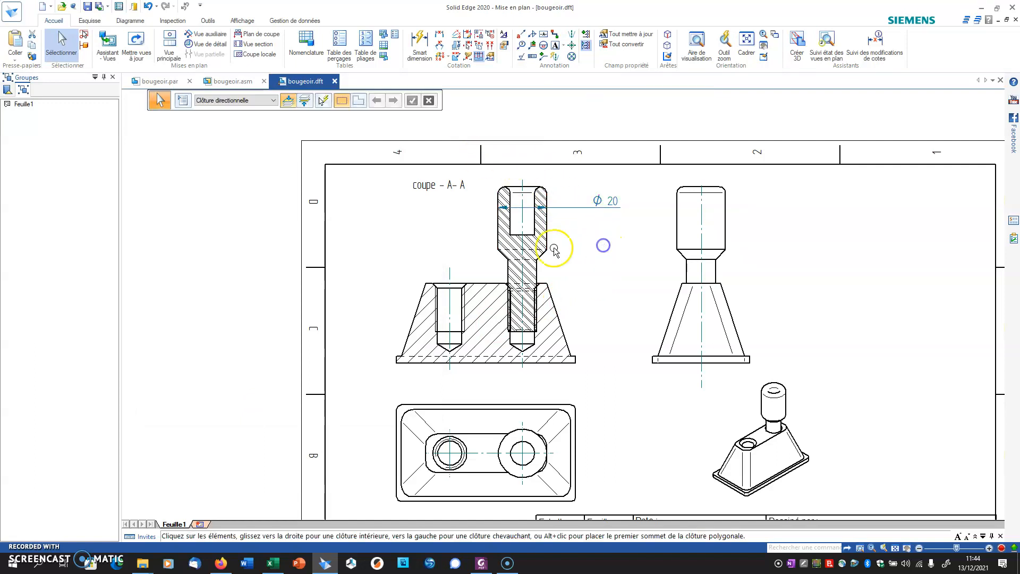
Dimension the thread's outer width on the empty tapped hole in the section, placing the dimension above the base
scroll(452, 236, up, 3)
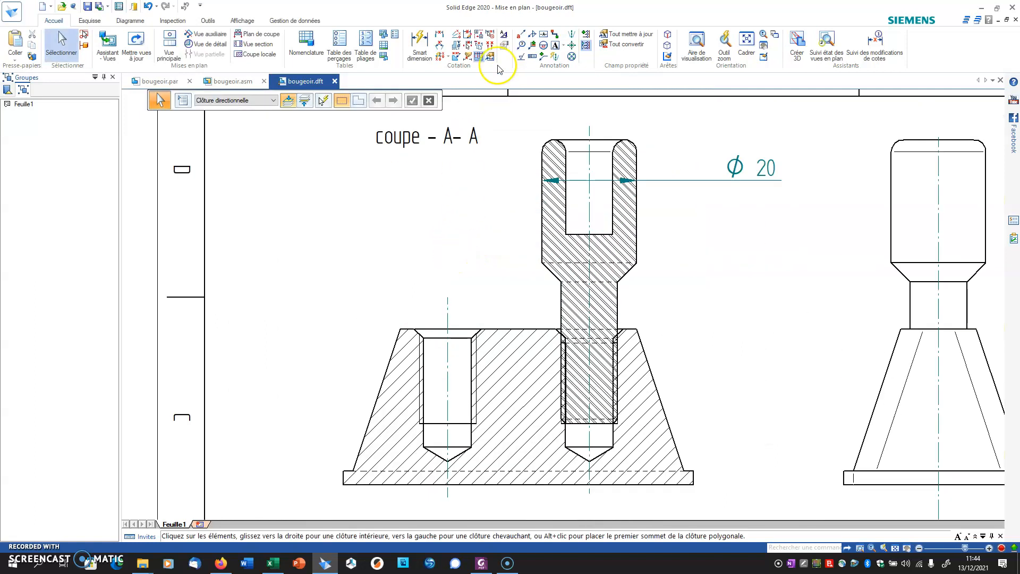
click(420, 357)
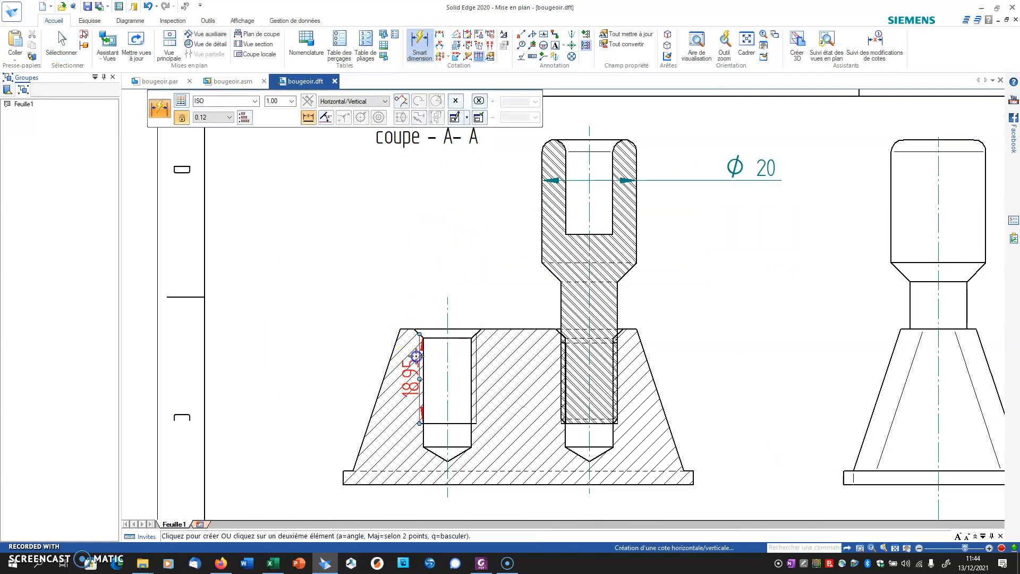
click(477, 359)
click(382, 269)
key(Escape)
Set the empty hole's thread dimension to the Vide type and apply the saved prefix "taraudage"
click(388, 270)
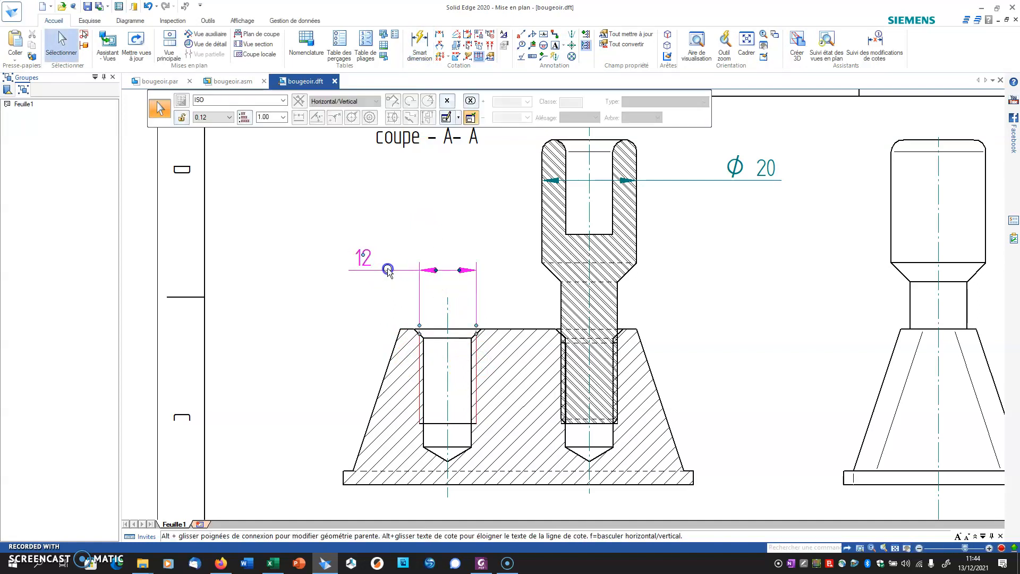
click(449, 103)
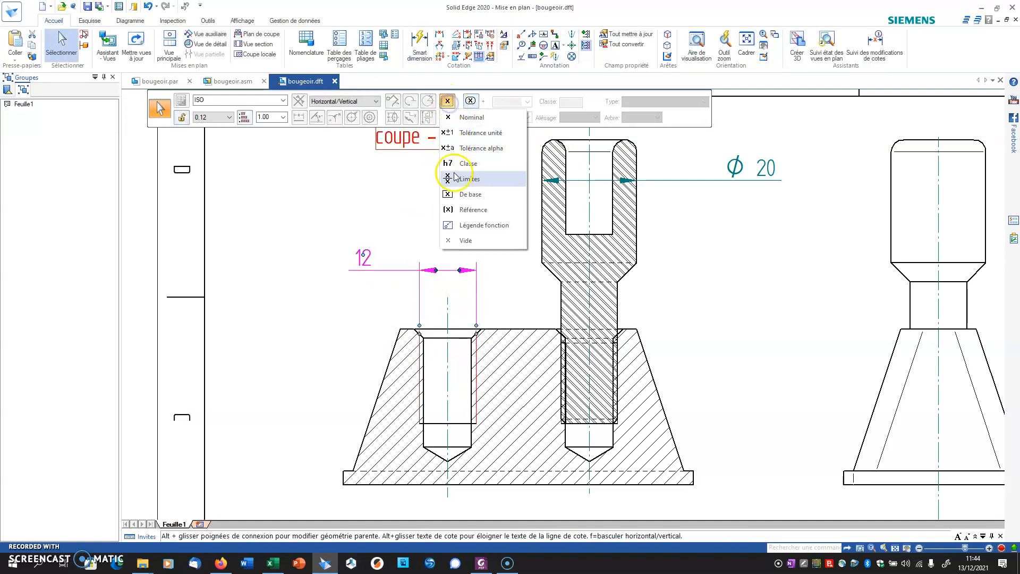
click(457, 241)
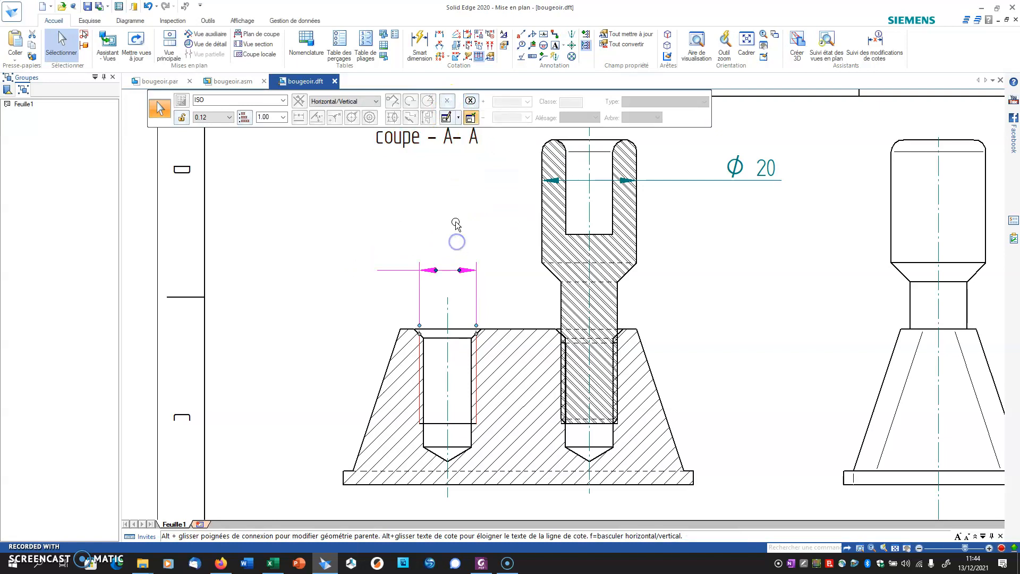
click(457, 118)
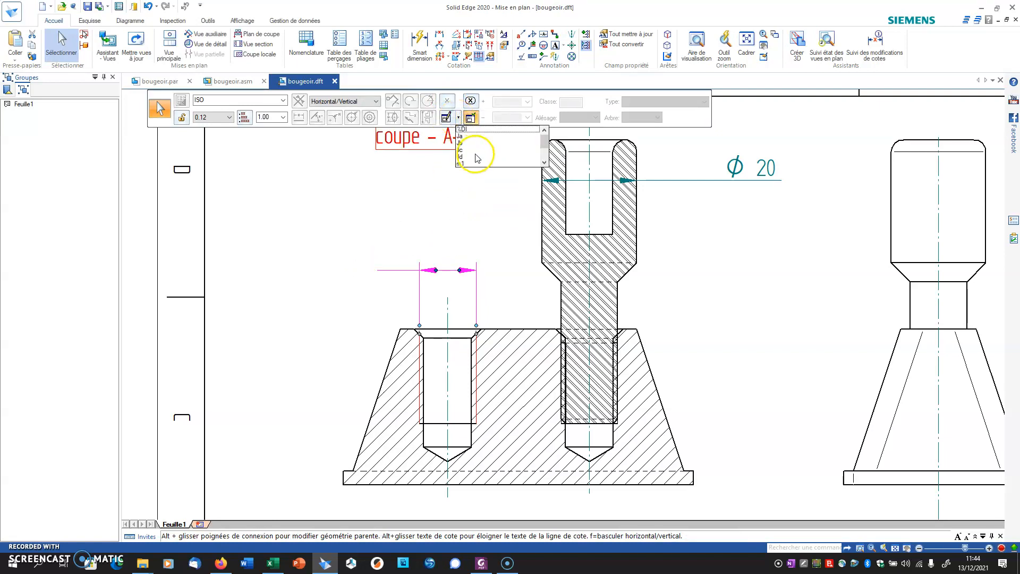
click(544, 162)
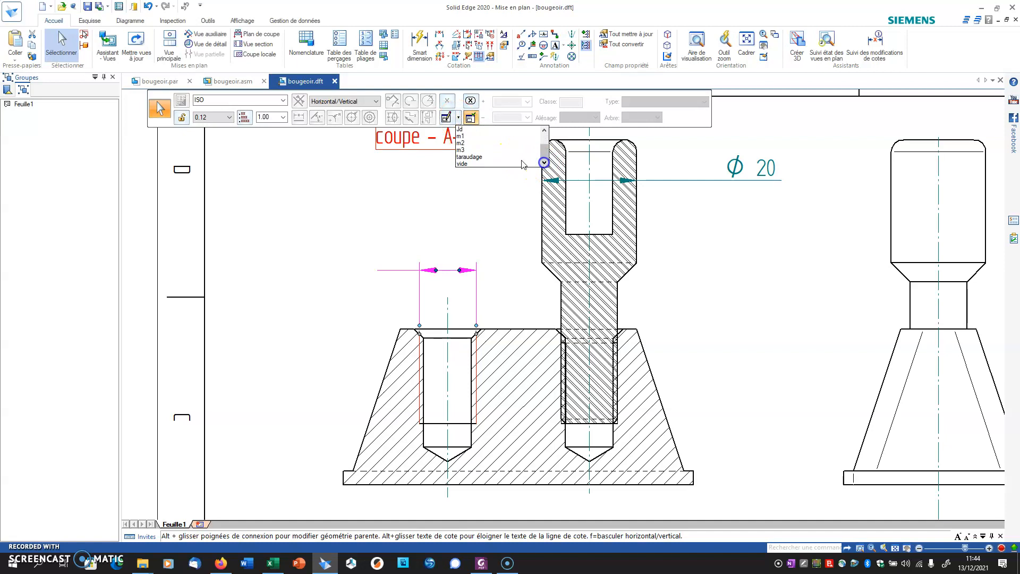
click(478, 157)
click(378, 201)
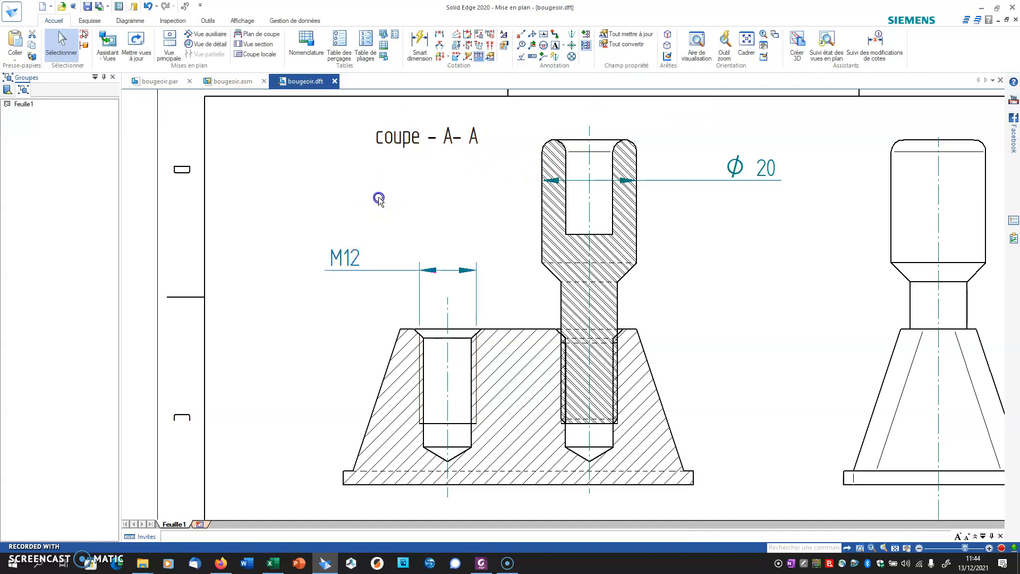
click(362, 267)
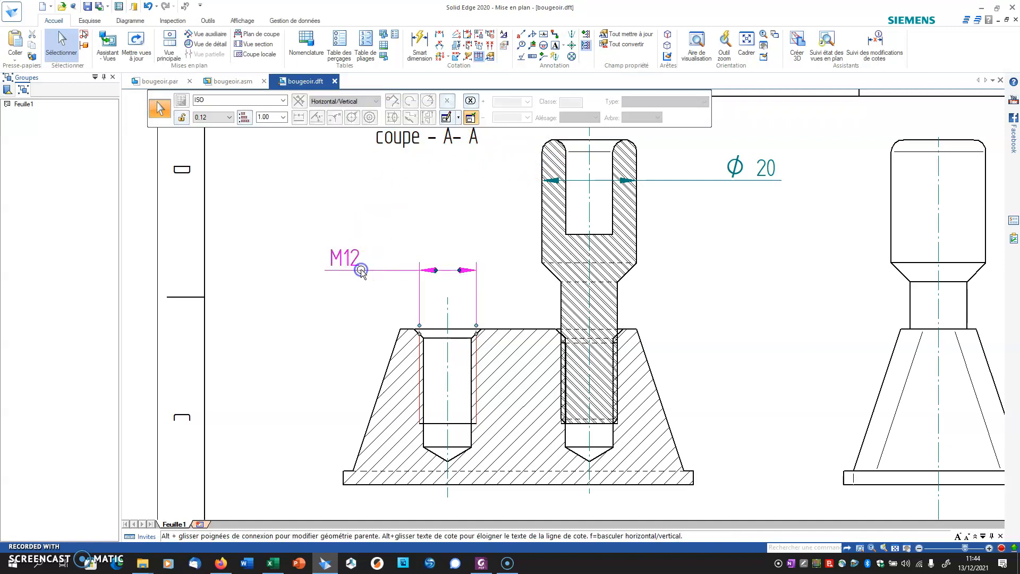
click(446, 118)
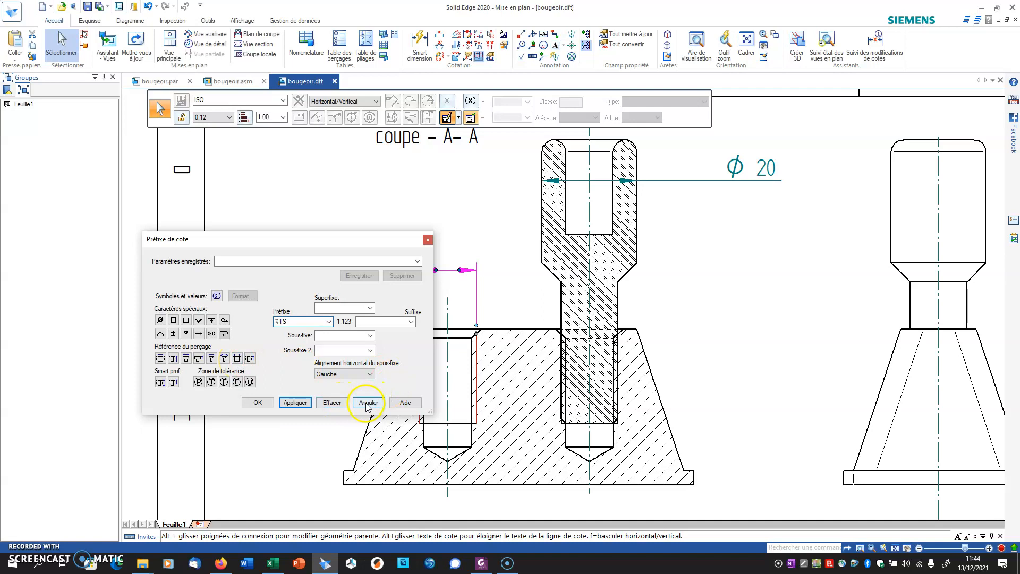
click(367, 402)
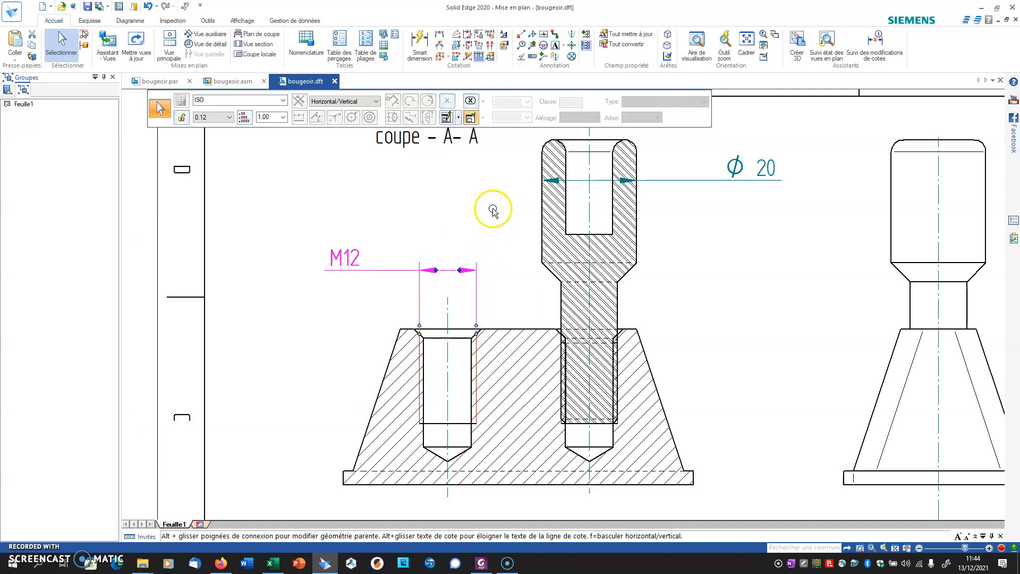
Add a chamfer dimension to the empty hole's entry, using the base's upper edge as reference and placing it beside the base
middle_drag(493, 211, 510, 181)
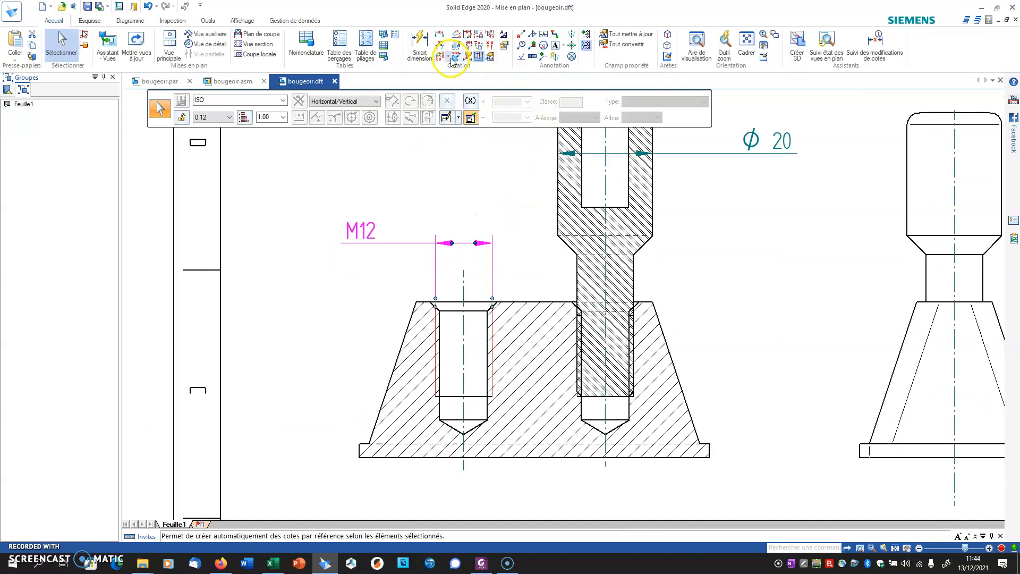
scroll(415, 311, up, 6)
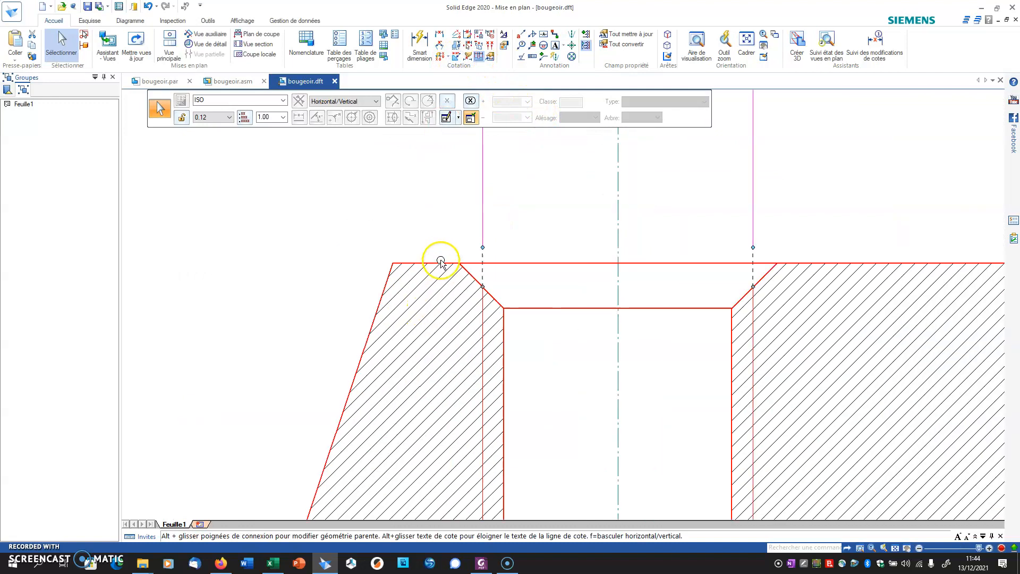
click(455, 56)
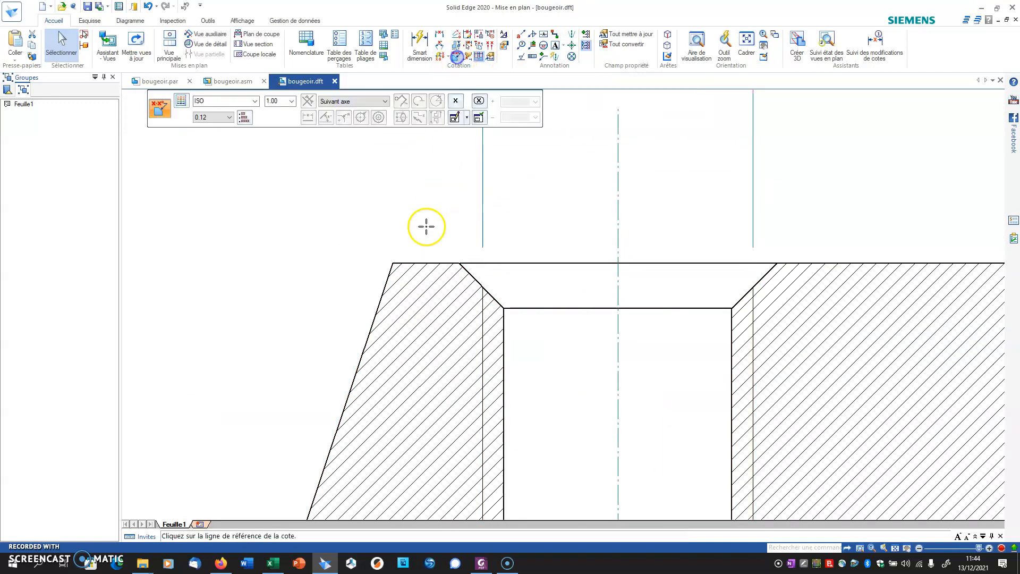
click(415, 262)
click(481, 285)
scroll(271, 210, down, 3)
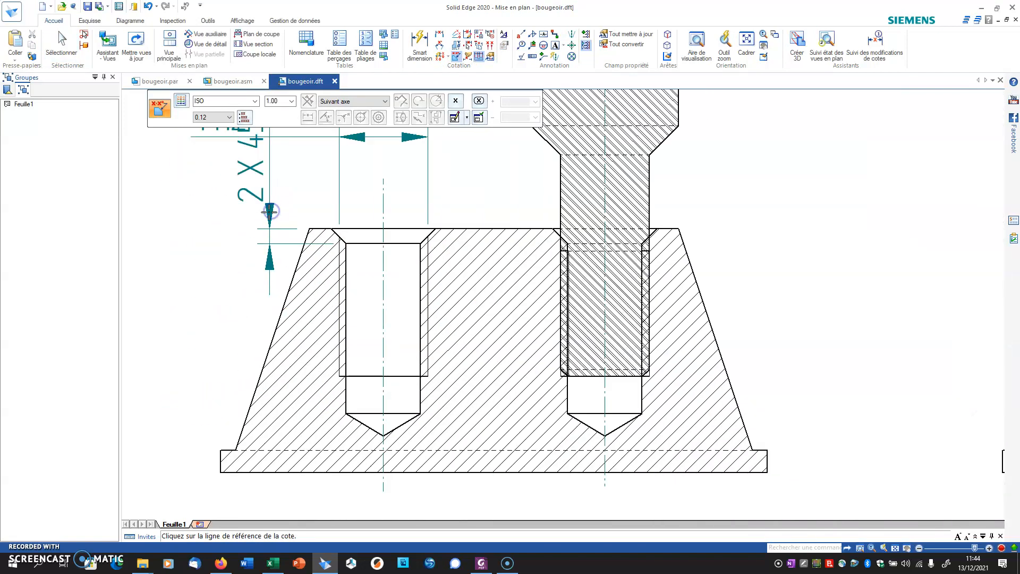
Dimension the horizontal distance between the upper and lower ends of the base's sloping side next to the stem, placed above it
mouse_move(434, 227)
middle_down()
mouse_move(457, 214)
mouse_move(387, 196)
middle_up()
middle_drag(516, 209, 483, 234)
scroll(484, 234, down, 2)
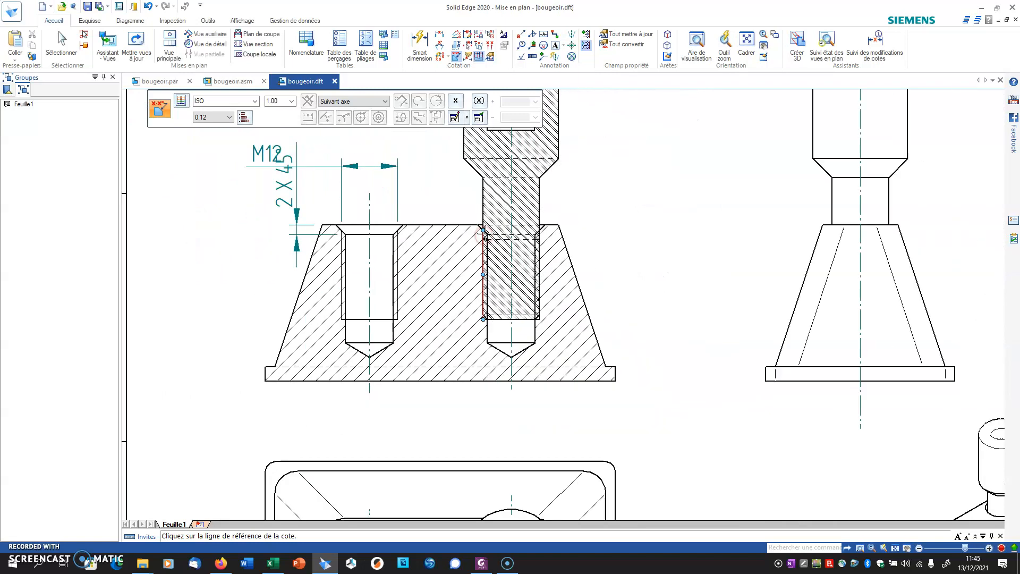
click(427, 42)
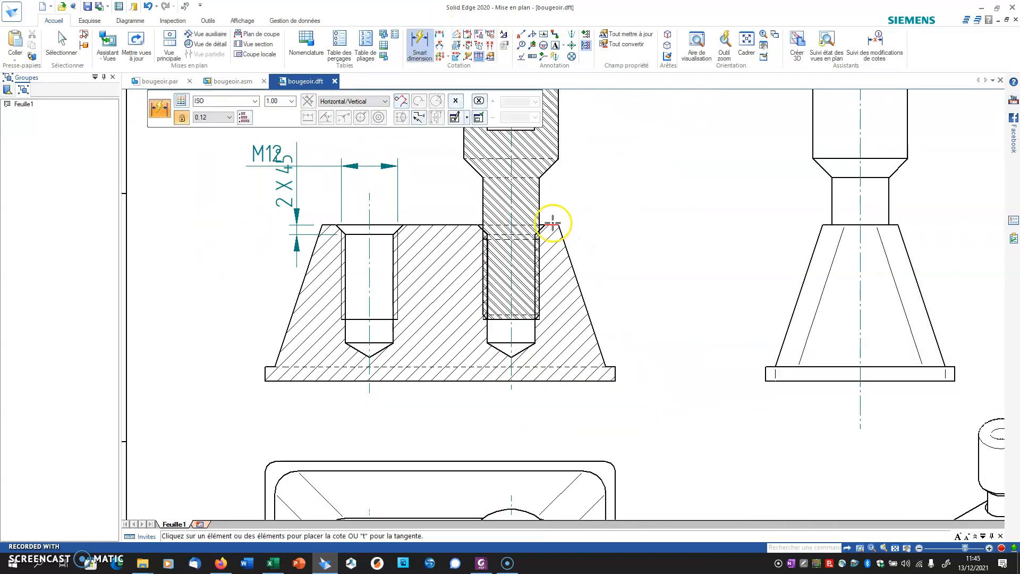
click(439, 34)
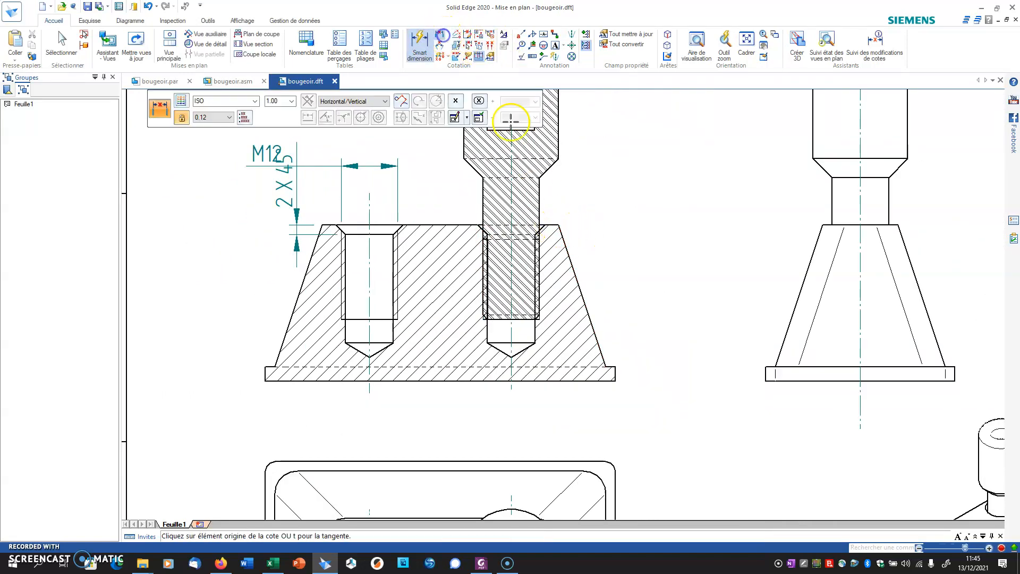
click(559, 225)
click(606, 366)
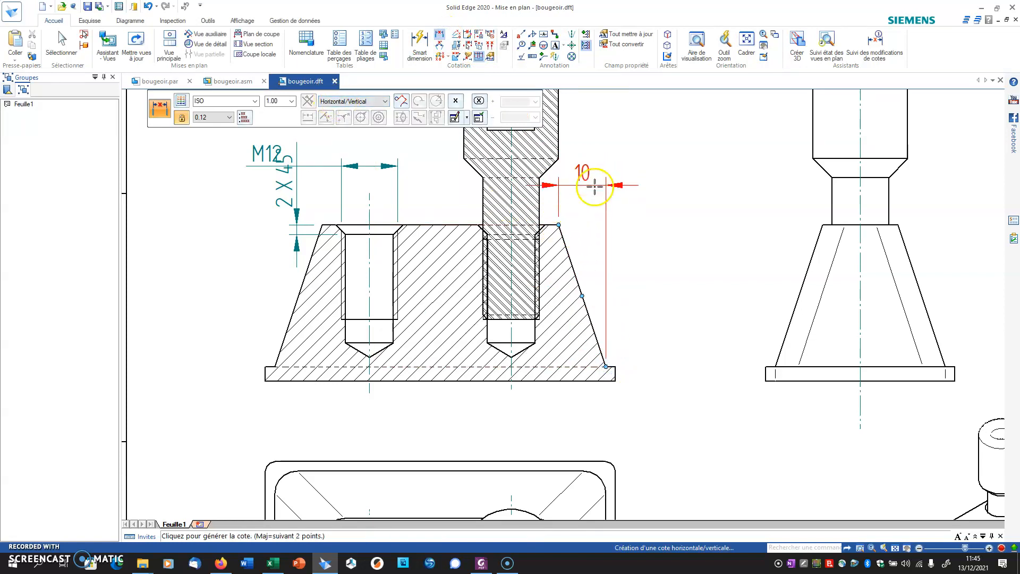
click(597, 194)
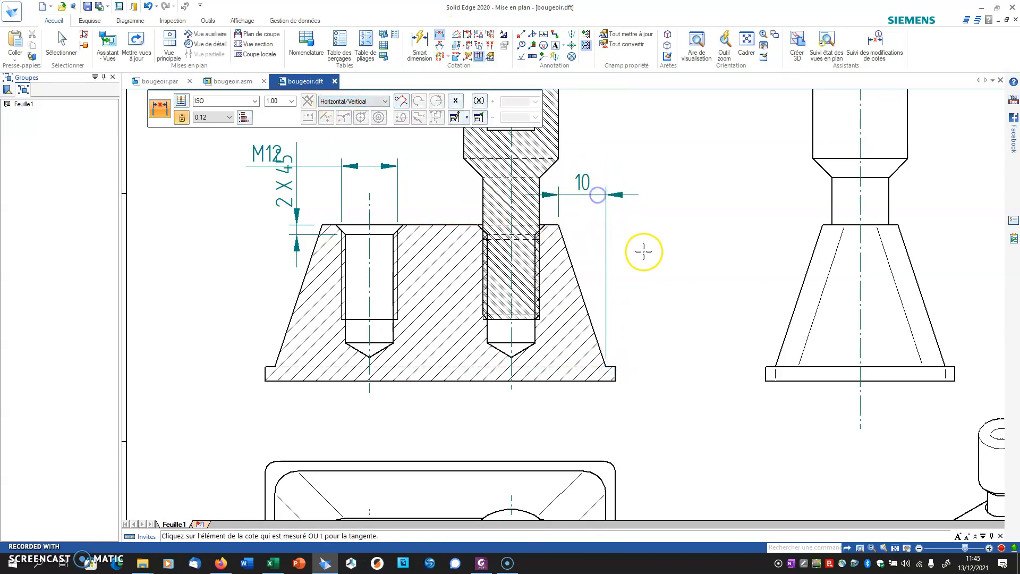
Dimension the vertical height of the base's sloping side next to the stem, placing the dimension outside the section
click(559, 225)
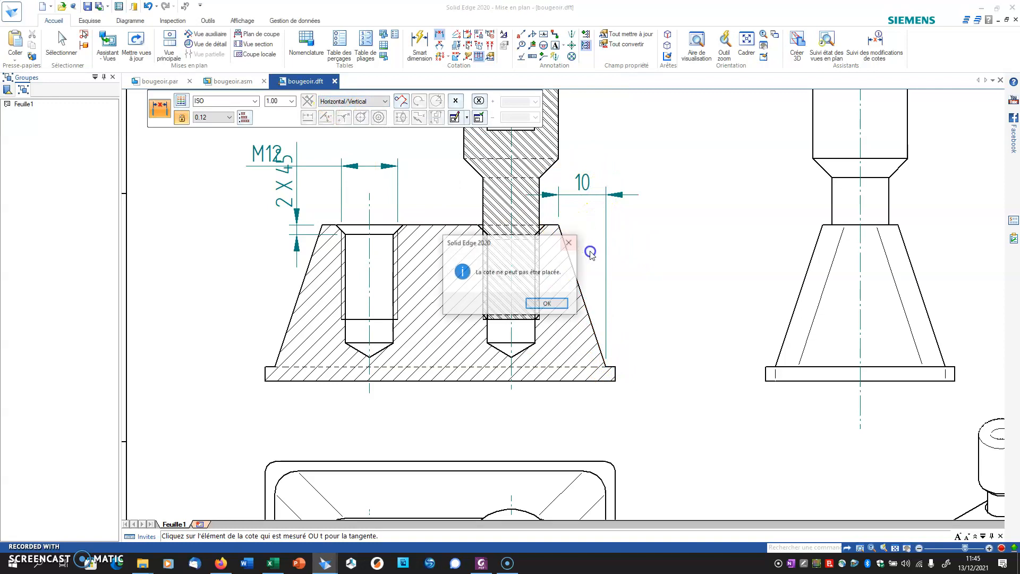
click(547, 303)
click(440, 35)
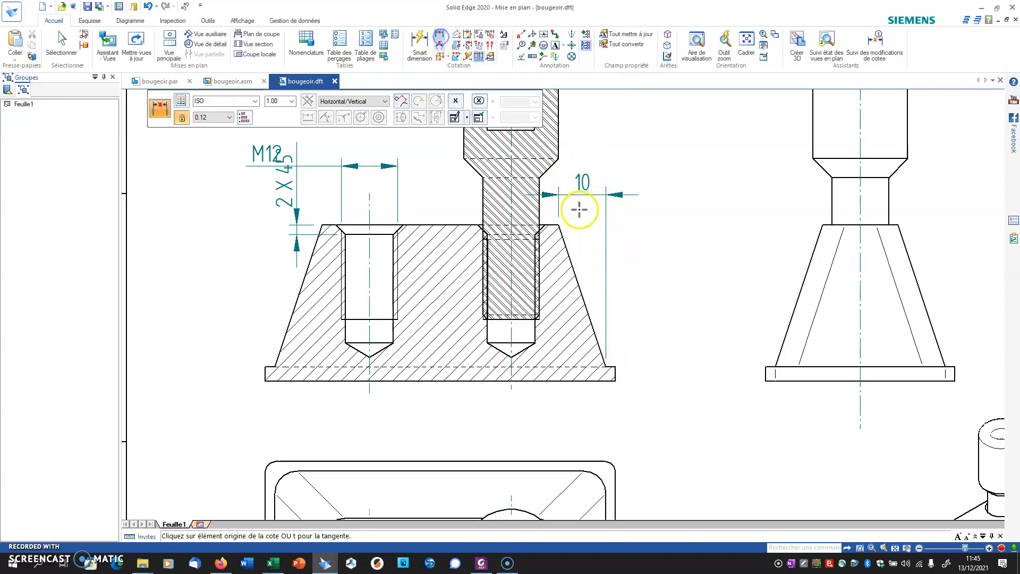
click(558, 225)
click(606, 367)
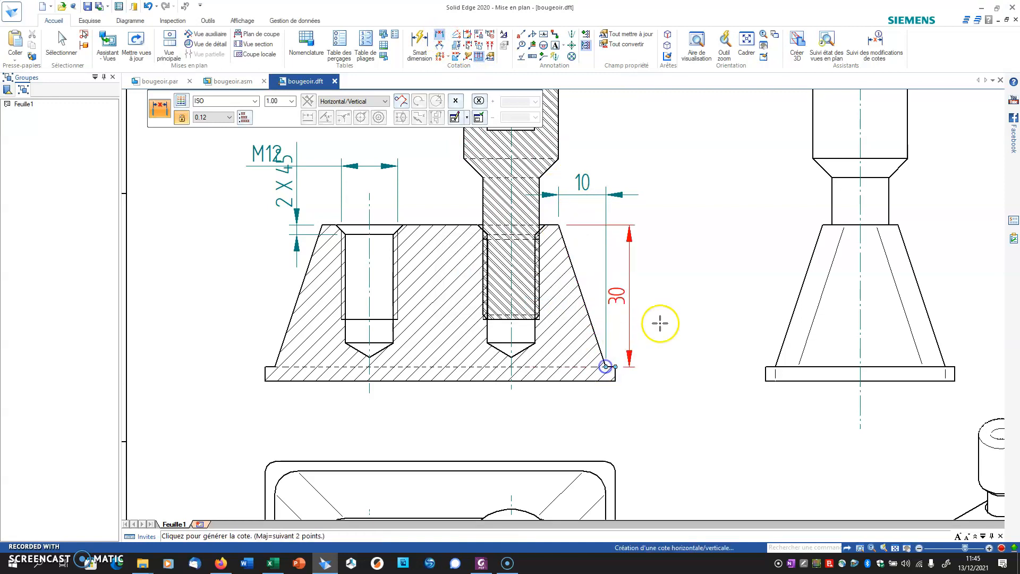
click(670, 312)
Dimension the threaded depth of the empty hole from the base's upper edge, placing the dimension outside the base
middle_drag(624, 322, 664, 325)
click(419, 43)
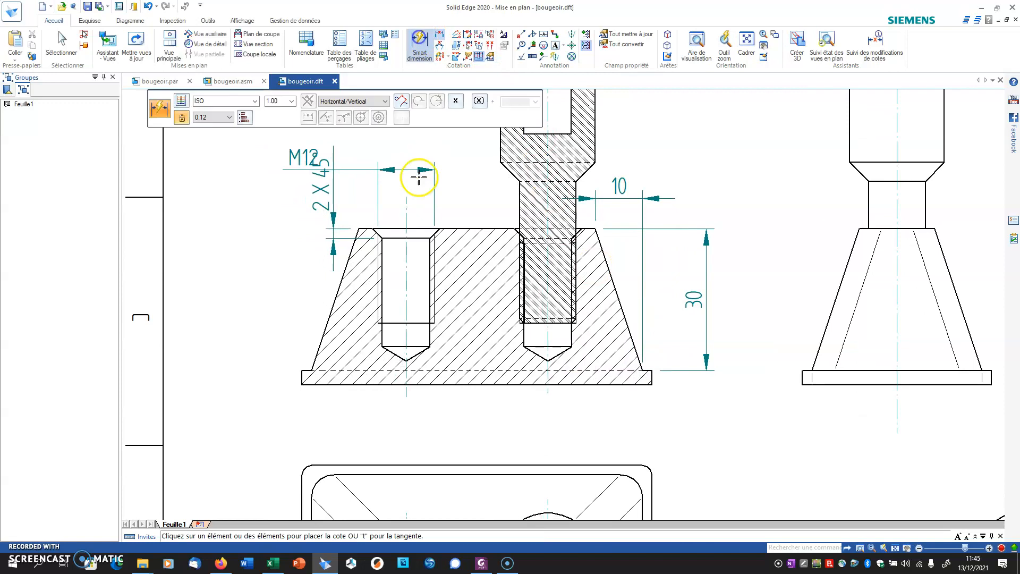
click(370, 229)
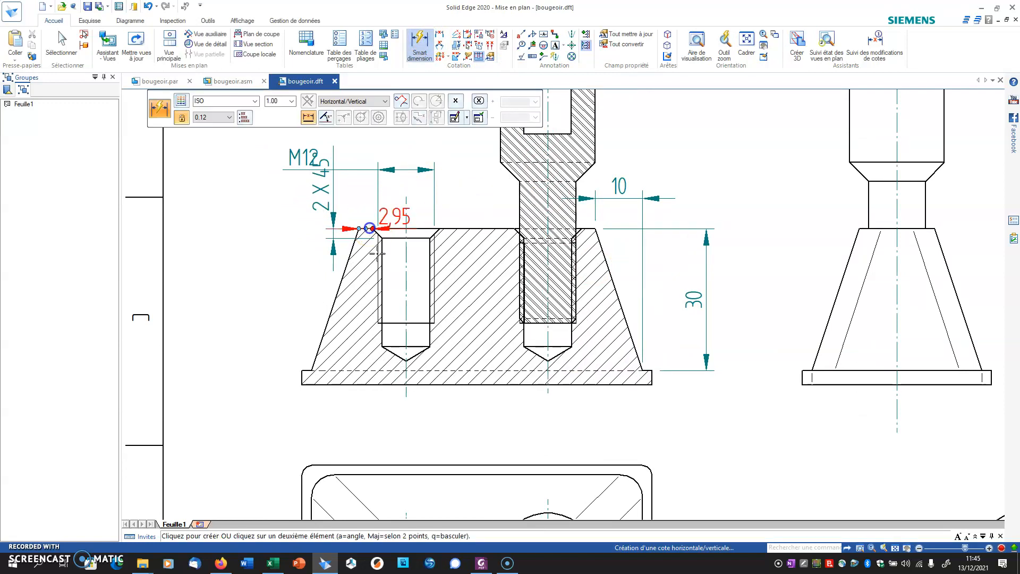
click(390, 323)
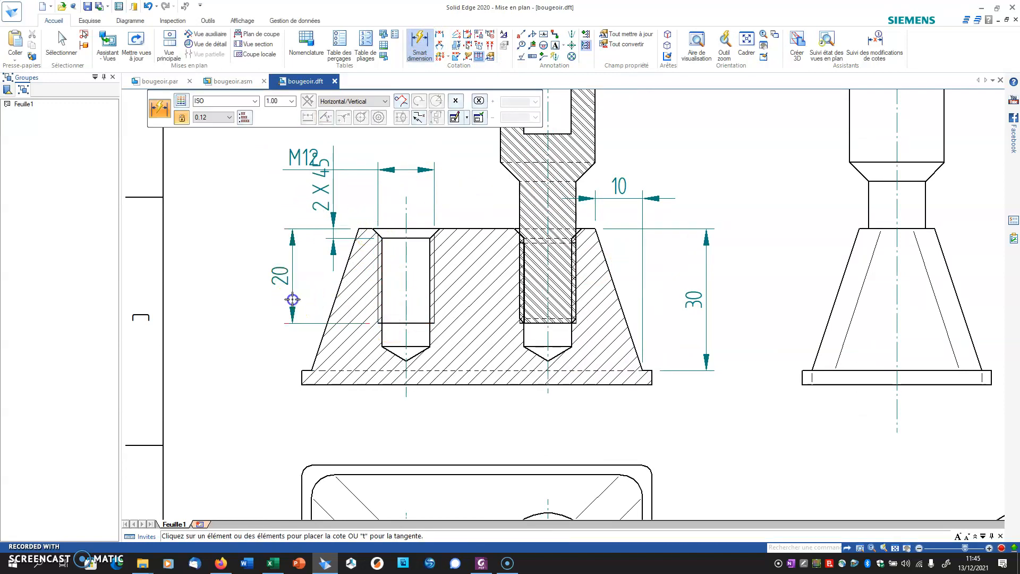
Dimension the full-diameter drilled depth of the empty hole from the base's upper edge, placing it outside the threaded-depth dimension
middle_drag(280, 273, 320, 263)
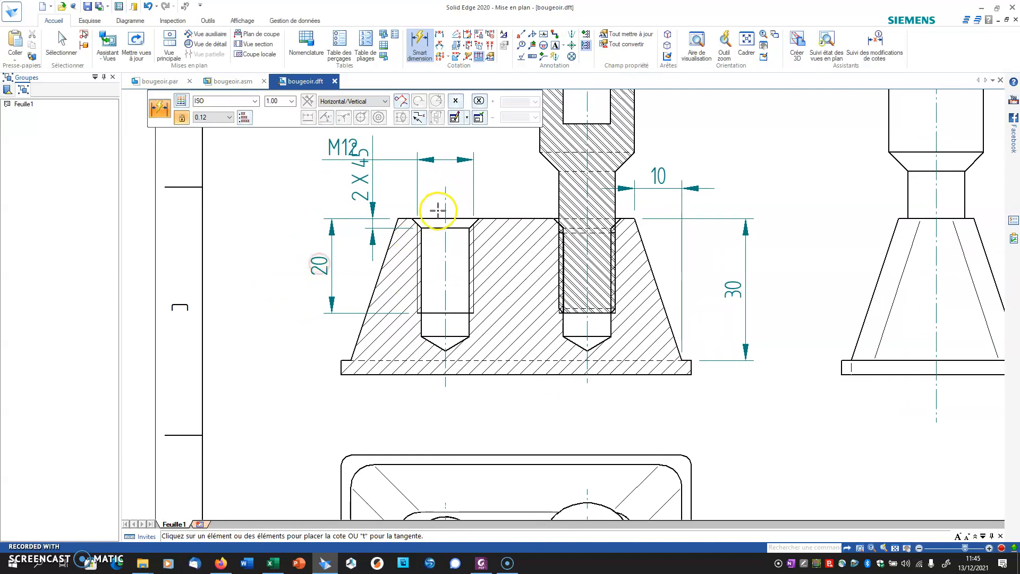
click(435, 217)
click(439, 335)
click(276, 307)
Start a local section on the side view and sketch an open wavy curve across the upper part of the base, ending beside the stem
scroll(284, 298, down, 3)
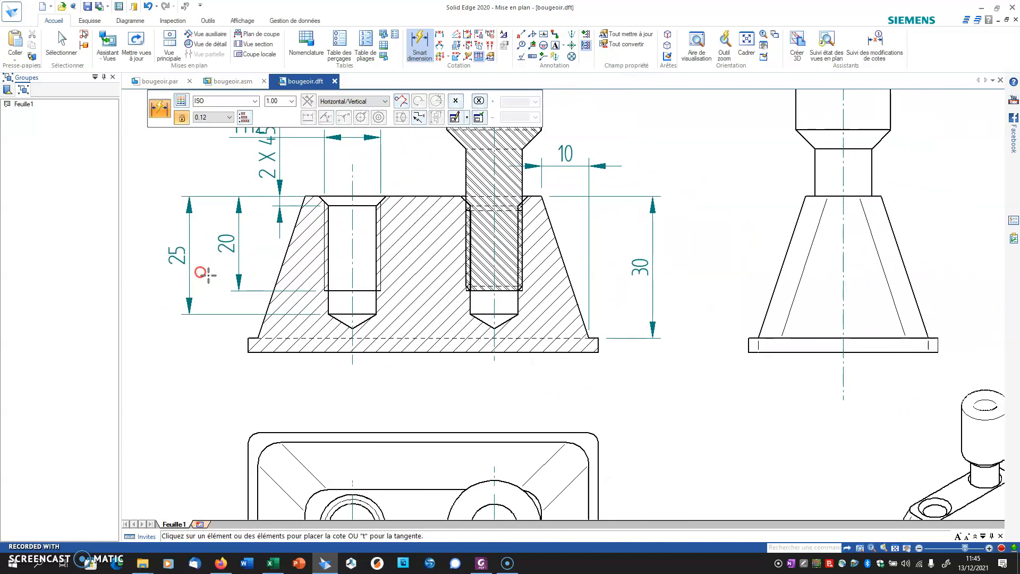
middle_drag(660, 259, 622, 268)
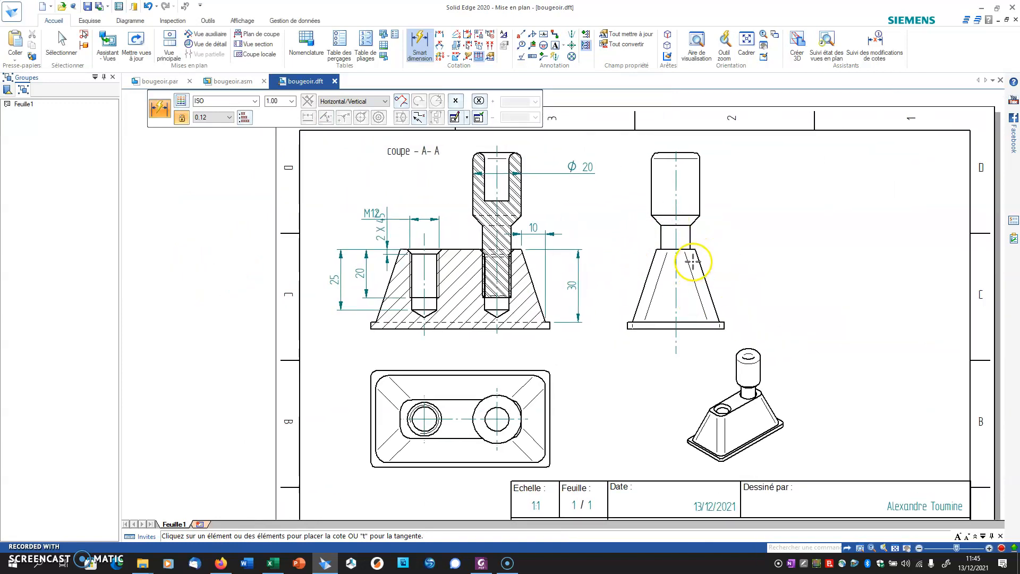
click(246, 54)
click(645, 264)
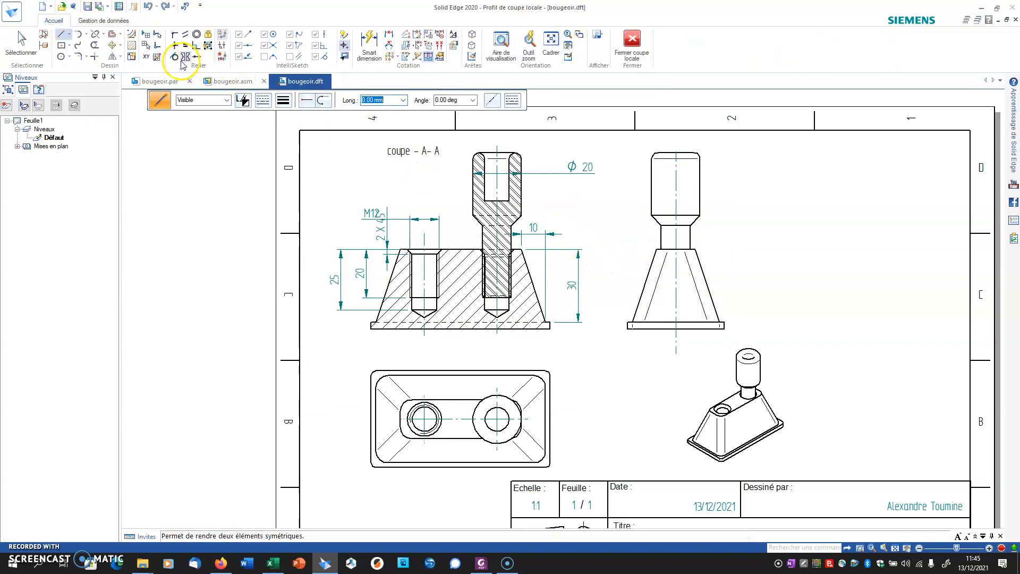
click(77, 45)
drag(628, 235, 637, 271)
drag(729, 243, 729, 241)
Draw a line about 41 mm long between the two ends of the wavy curve and try to finish the local section profile
click(61, 34)
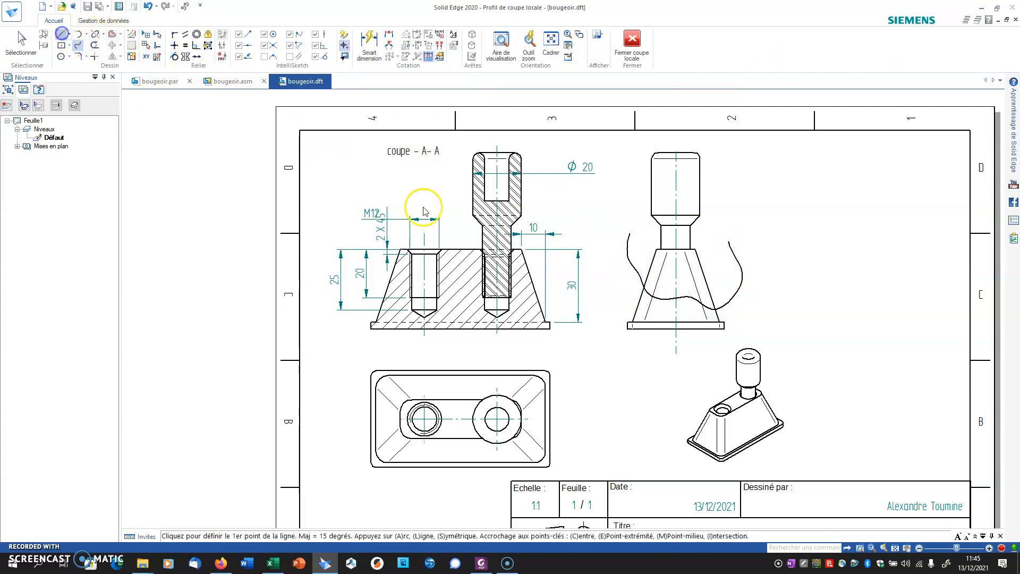
click(628, 233)
click(729, 242)
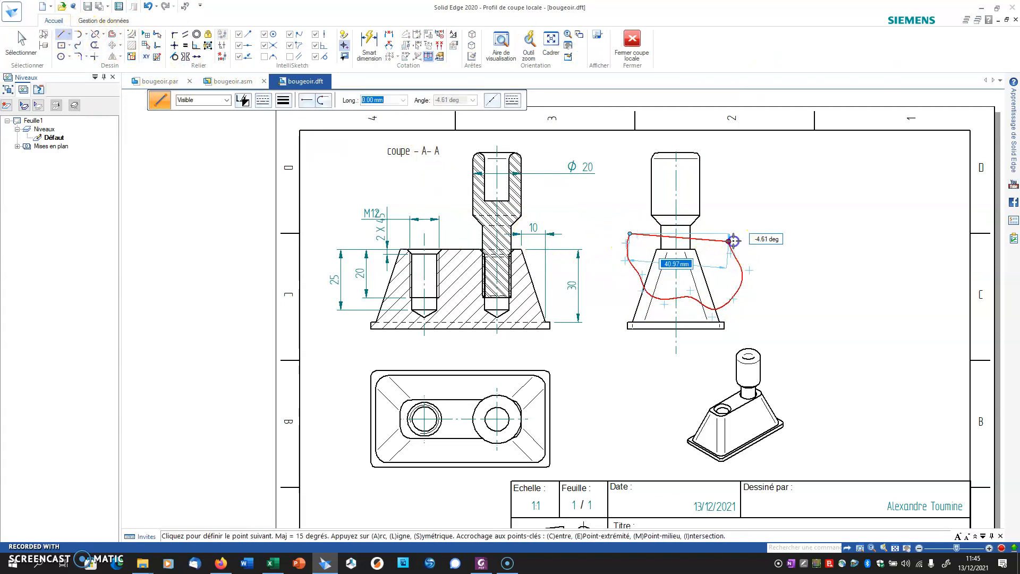
click(623, 50)
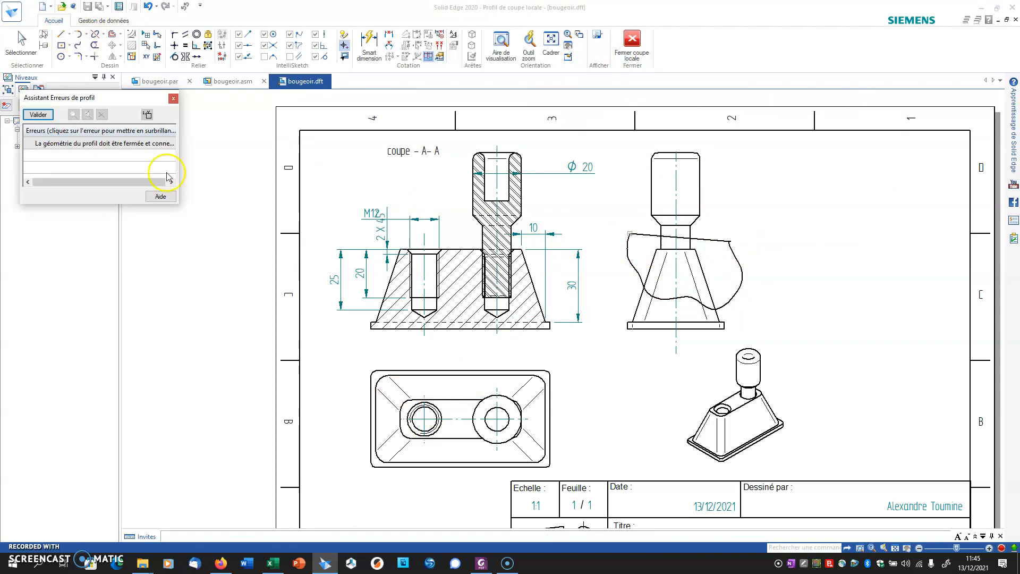
click(173, 100)
Connect the line's unattached end to the nearby end of the wavy curve to close the local section profile
scroll(729, 248, up, 3)
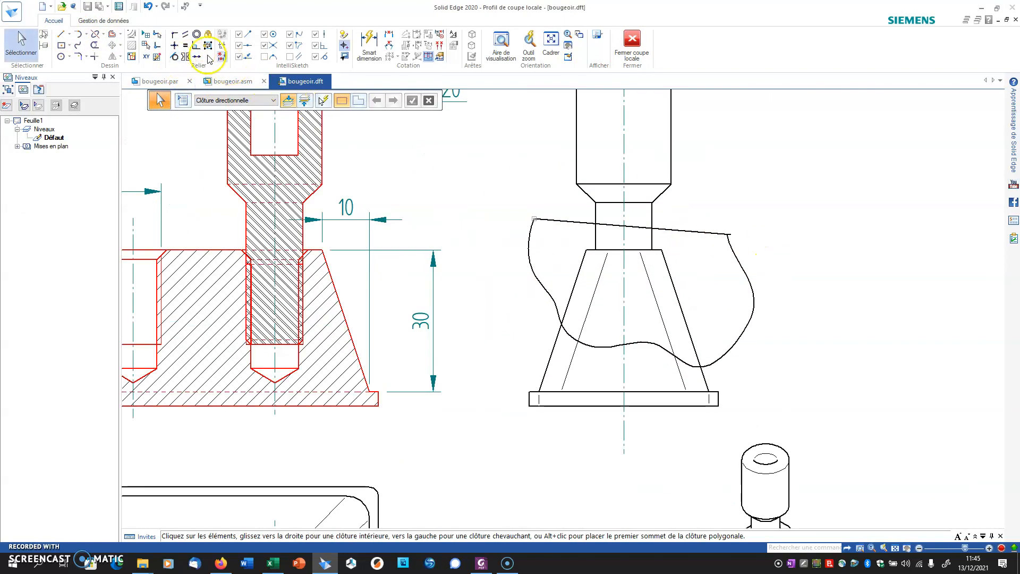
click(174, 34)
click(731, 234)
click(728, 233)
key(Escape)
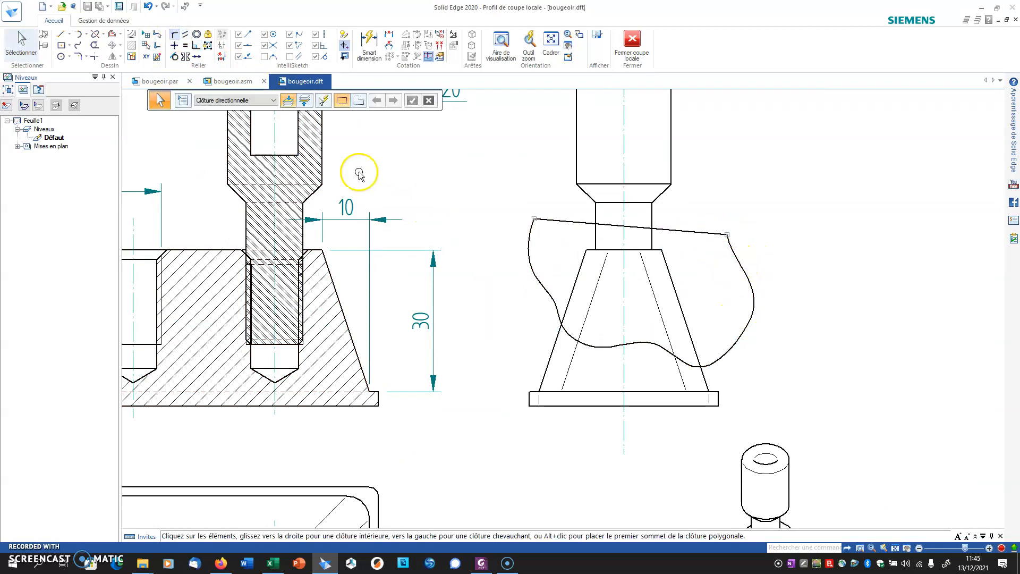